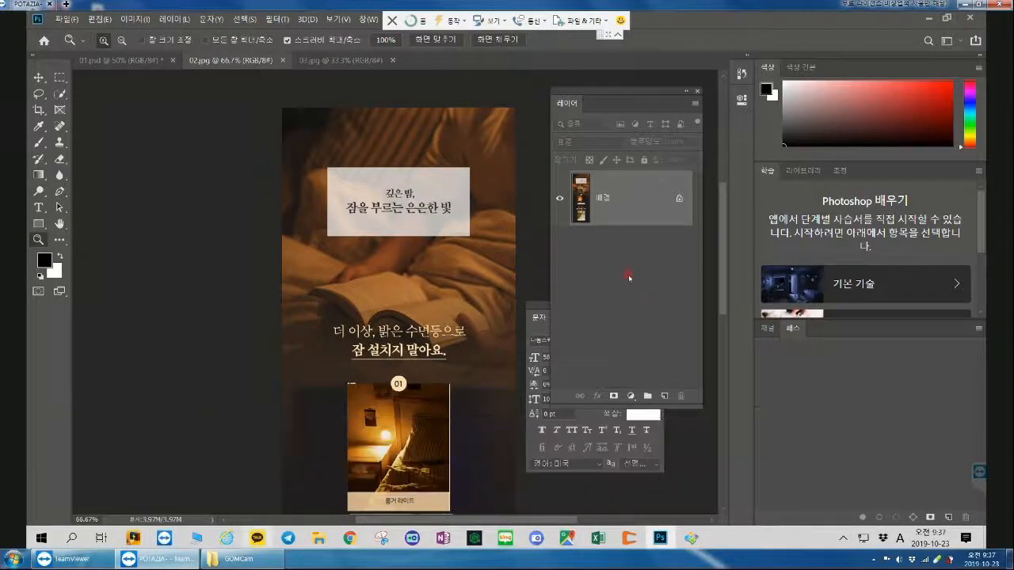
- Open the lamp photo KakaoTalk_20191022_161119690.jpg from the 1022 folder in Photoshop
click(318, 539)
click(377, 482)
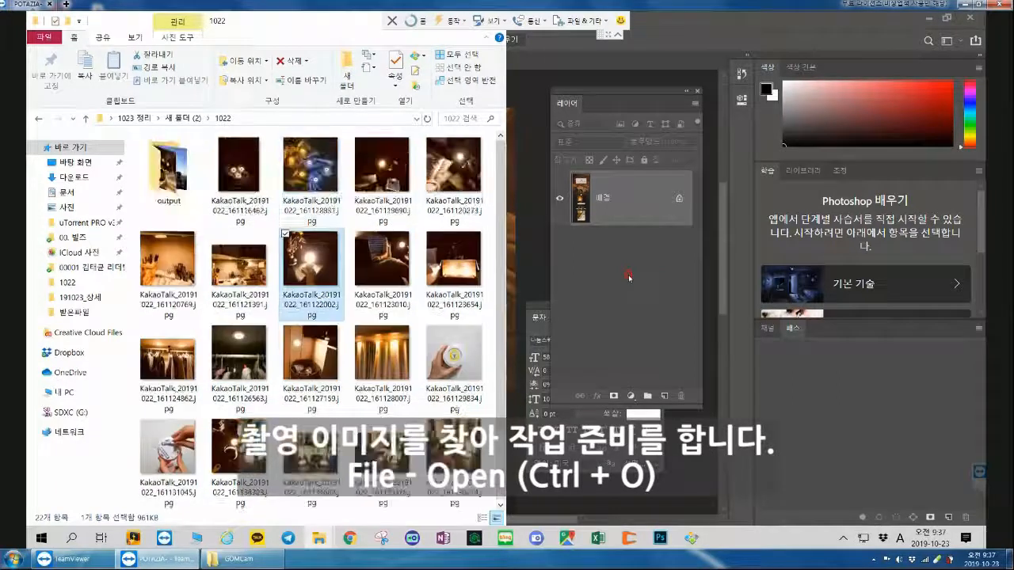
click(383, 174)
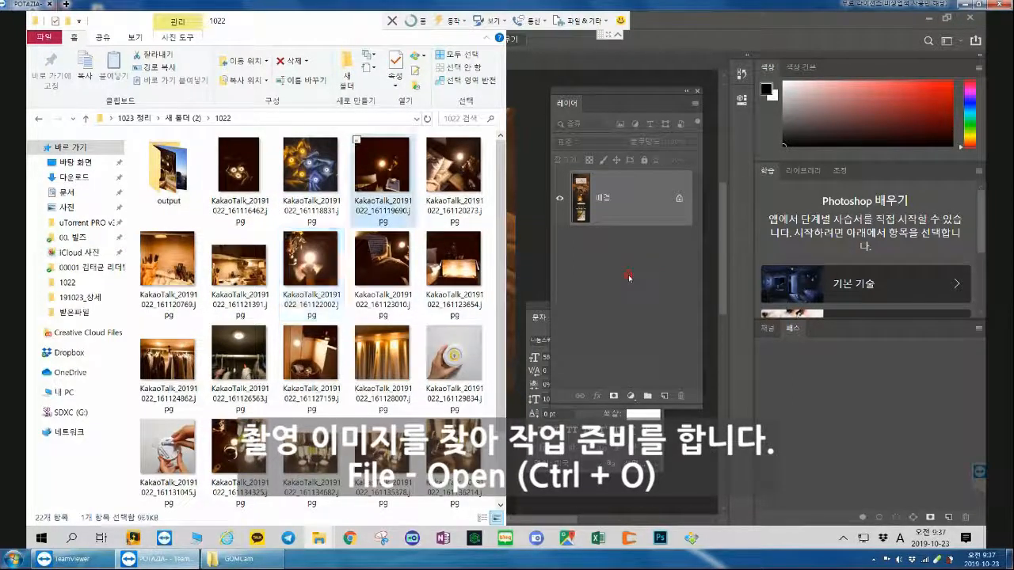
drag(361, 21, 283, 124)
right_click(291, 254)
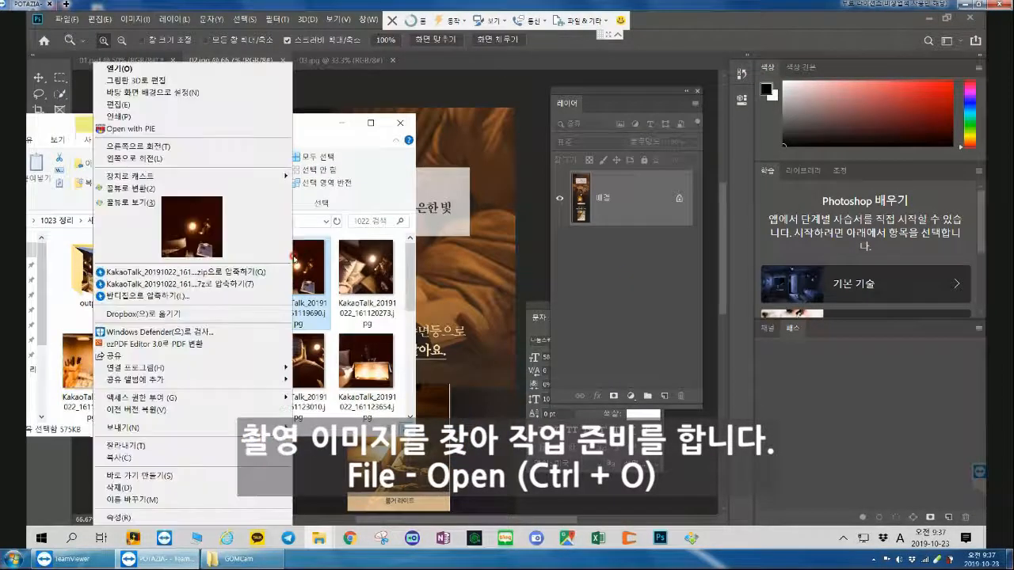
mouse_move(269, 369)
click(316, 367)
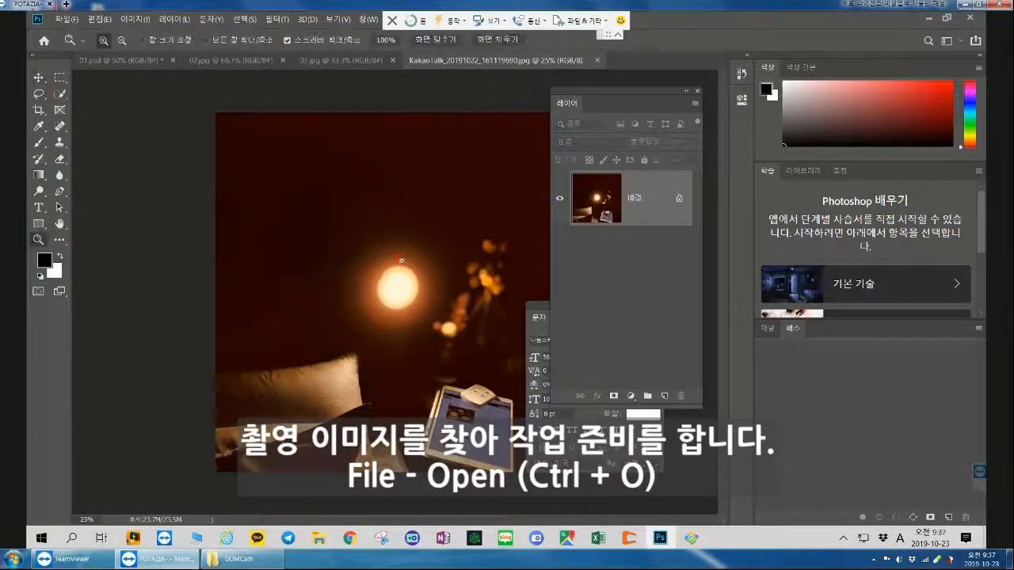
- Duplicate the photo's background layer into the 02.jpg document under the name new_01
alt+click(428, 277)
right_click(697, 200)
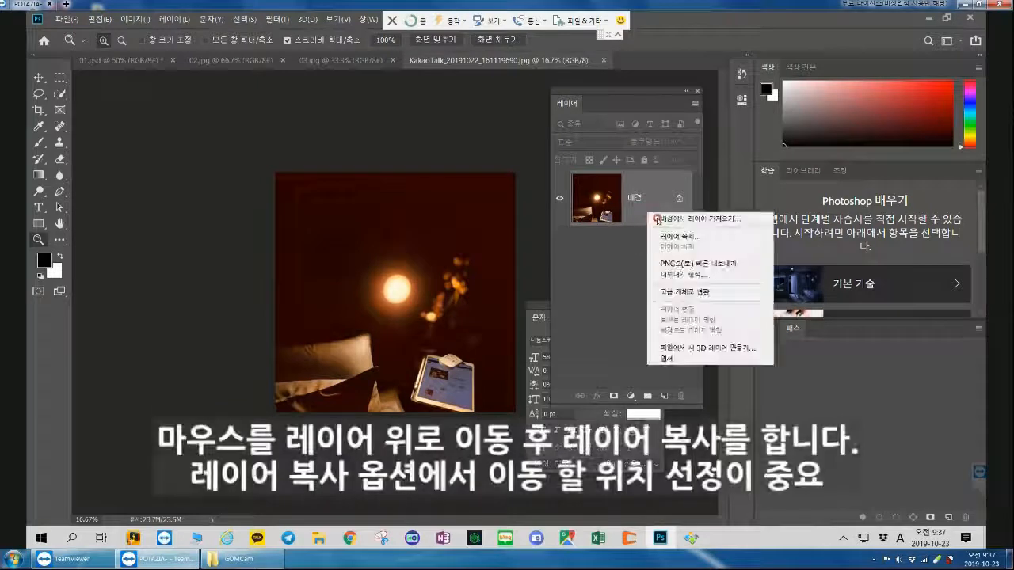
click(670, 234)
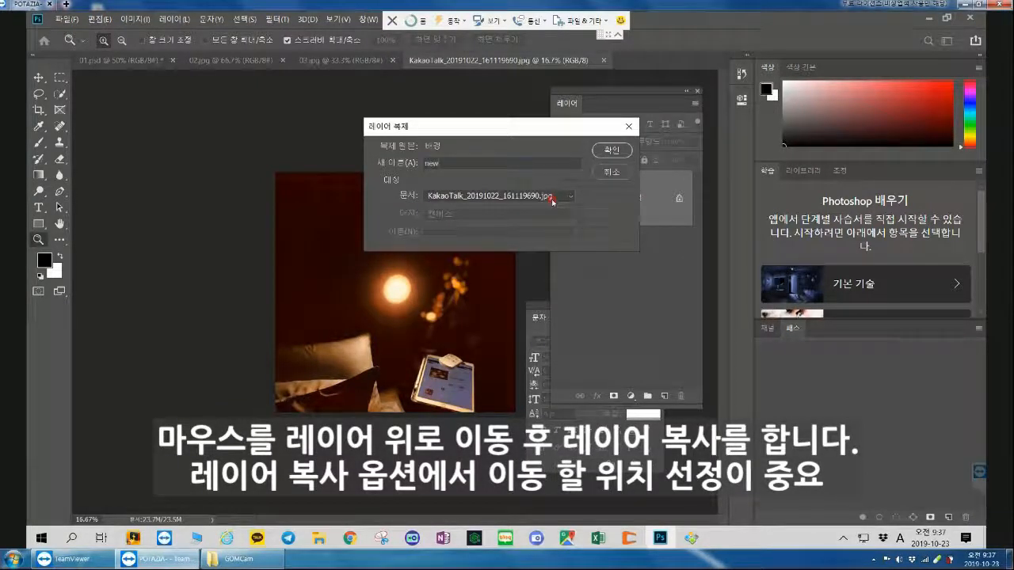
click(552, 200)
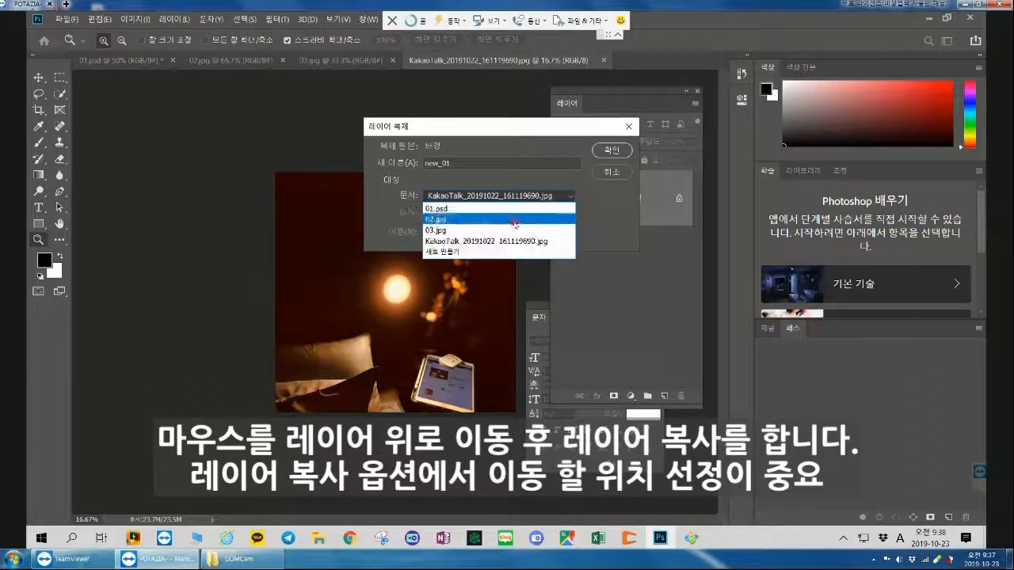
click(515, 220)
click(612, 150)
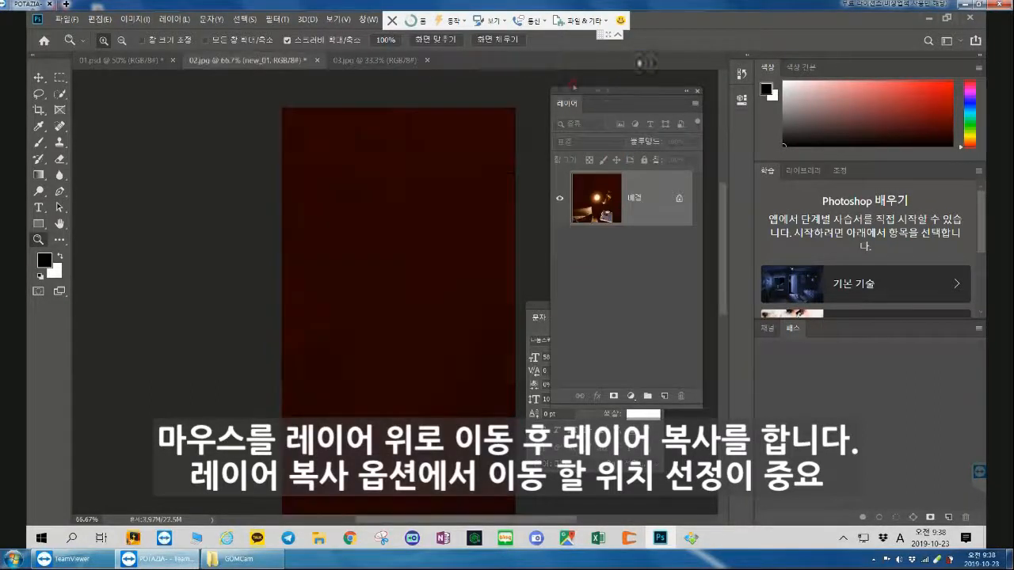
- Scale the new_01 photo down to about 49% with Free Transform and place it over the top of the page design
alt+click(380, 235)
alt+click(388, 235)
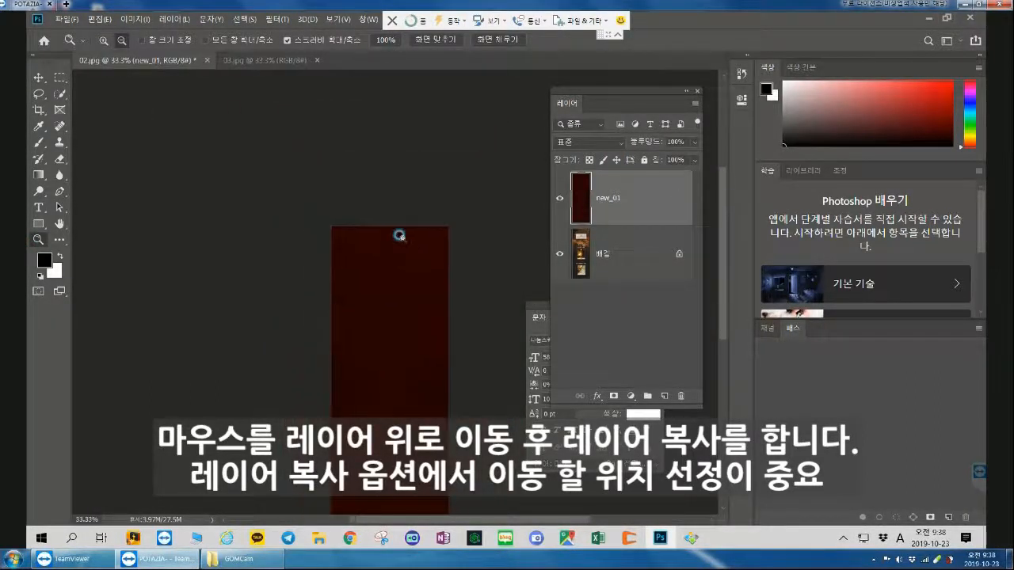
alt+click(399, 235)
click(99, 18)
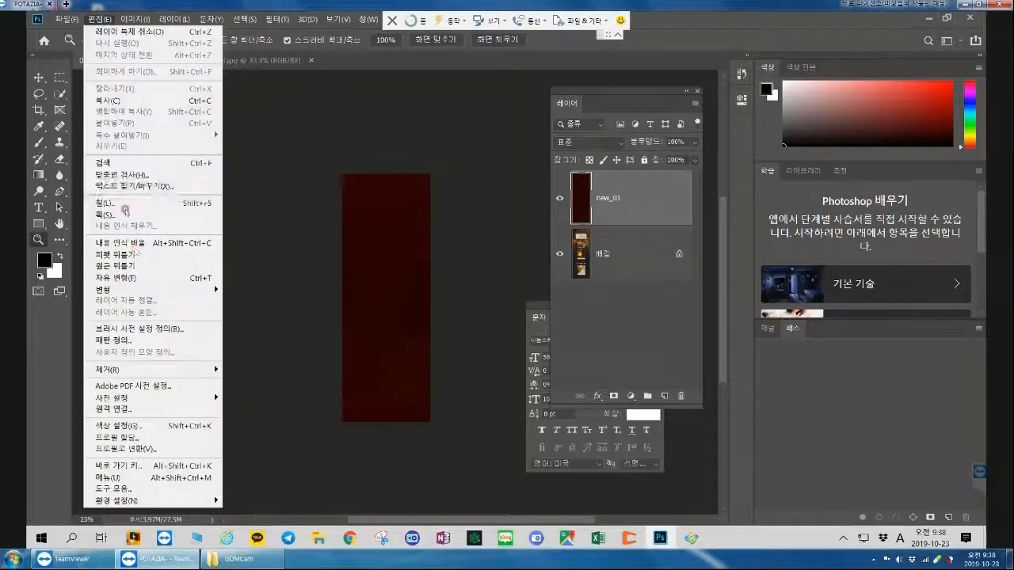
click(127, 267)
drag(339, 173, 454, 175)
drag(515, 319, 460, 271)
drag(406, 214, 416, 234)
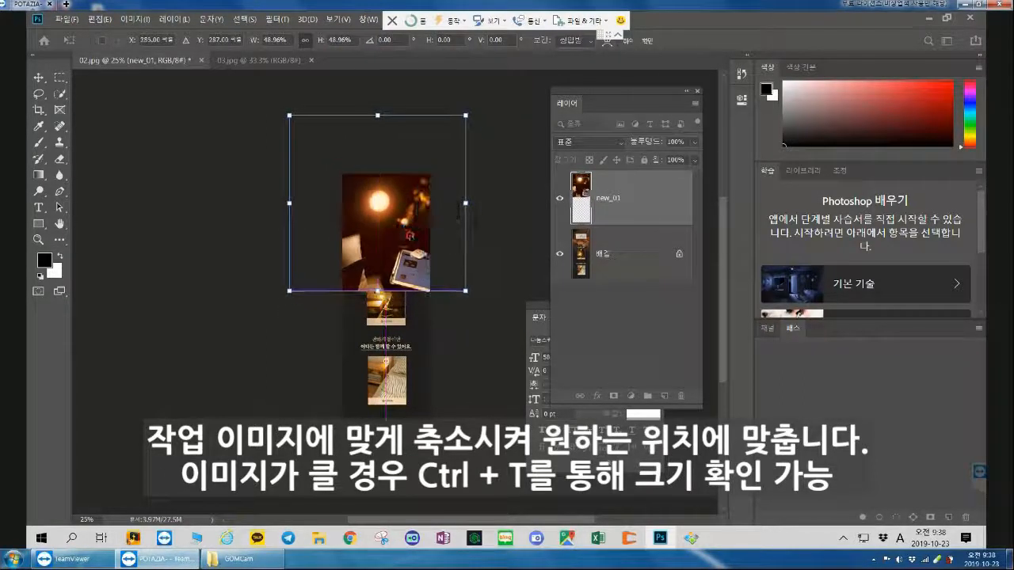
key(Return)
- Toggle the visibility of the new_01 layer to compare the placed photo with the original design beneath it
key(z)
click(560, 198)
click(560, 198)
click(560, 198)
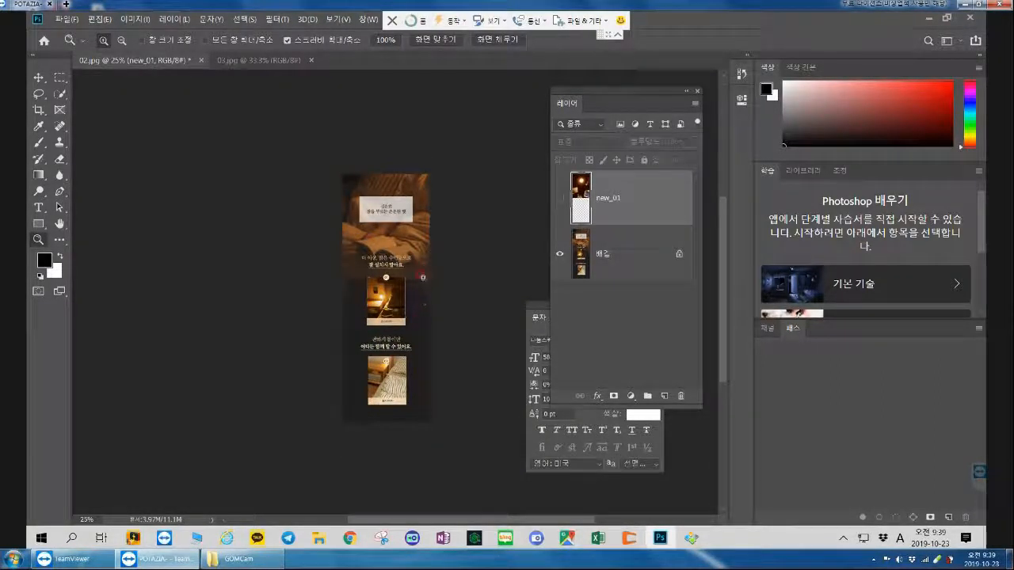
click(560, 198)
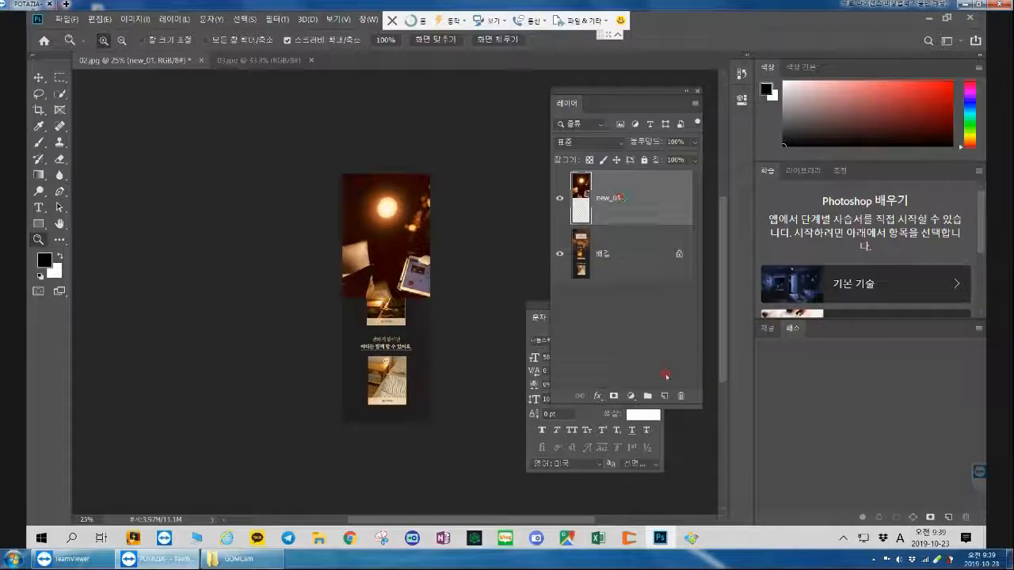
- Create a new empty layer and sample the dark brown near the photo's upper edge as the foreground color
click(664, 396)
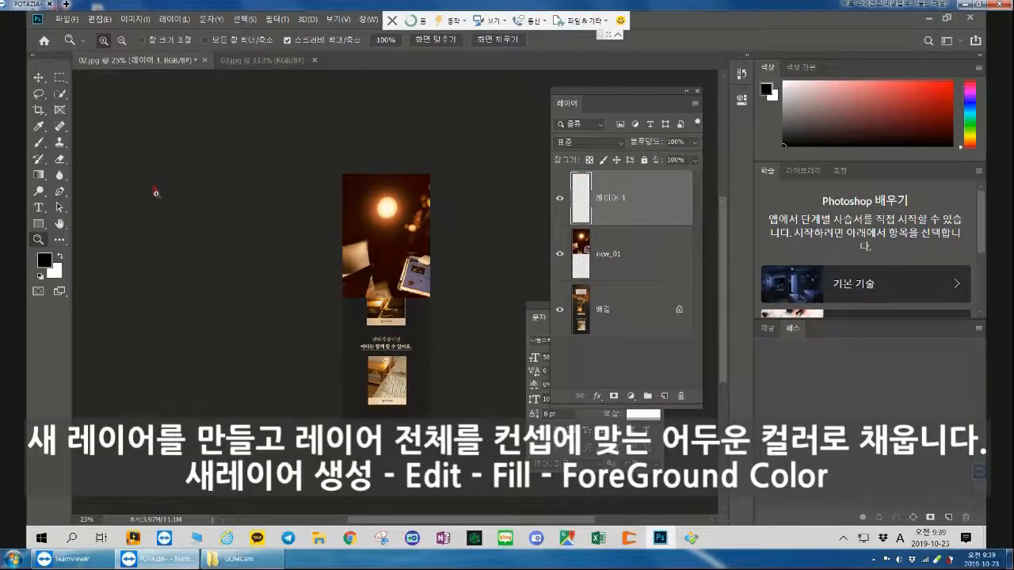
click(40, 128)
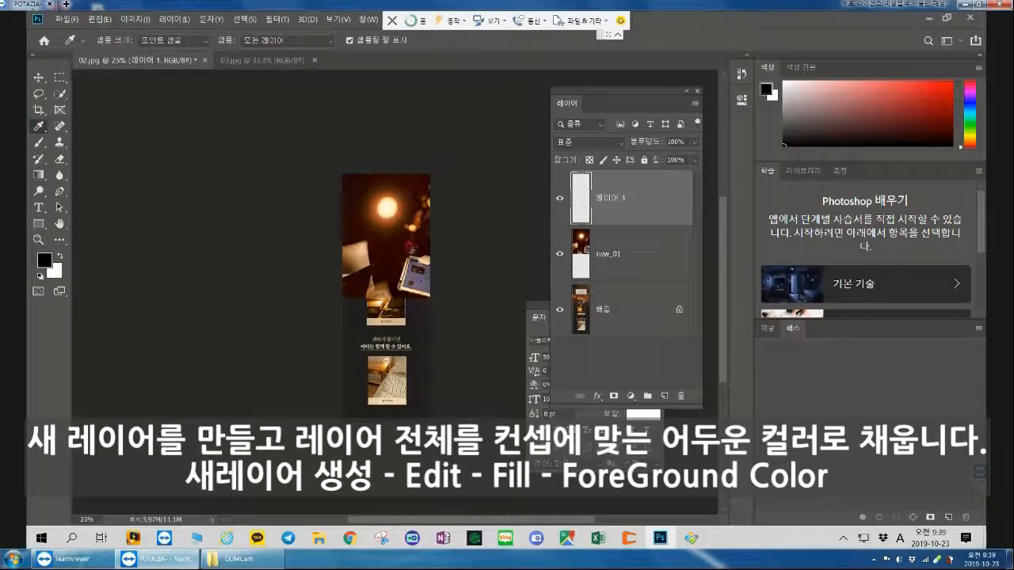
click(356, 179)
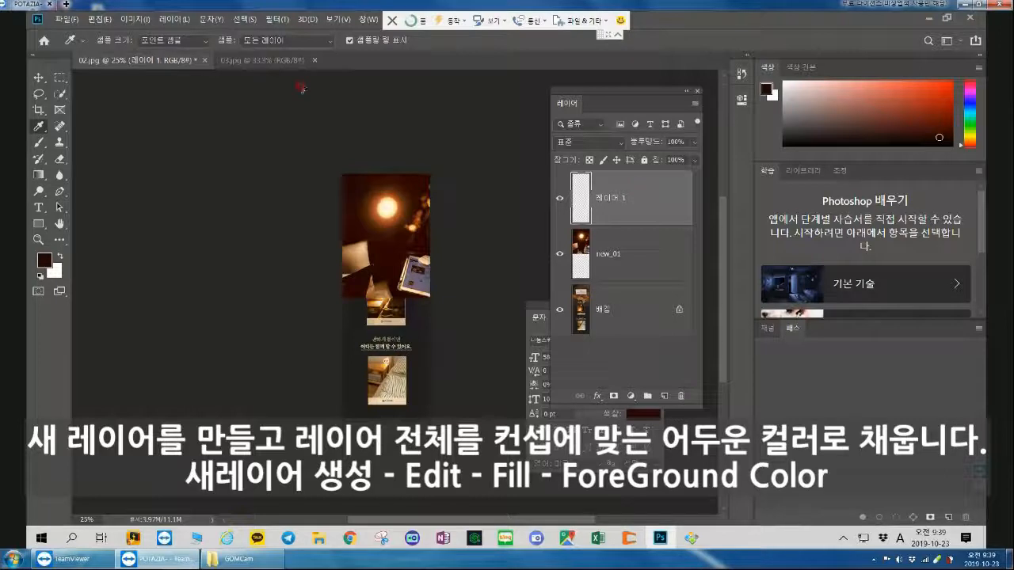
- Fill the new layer with the foreground color at 100% opacity and place it below the new_01 layer
click(100, 20)
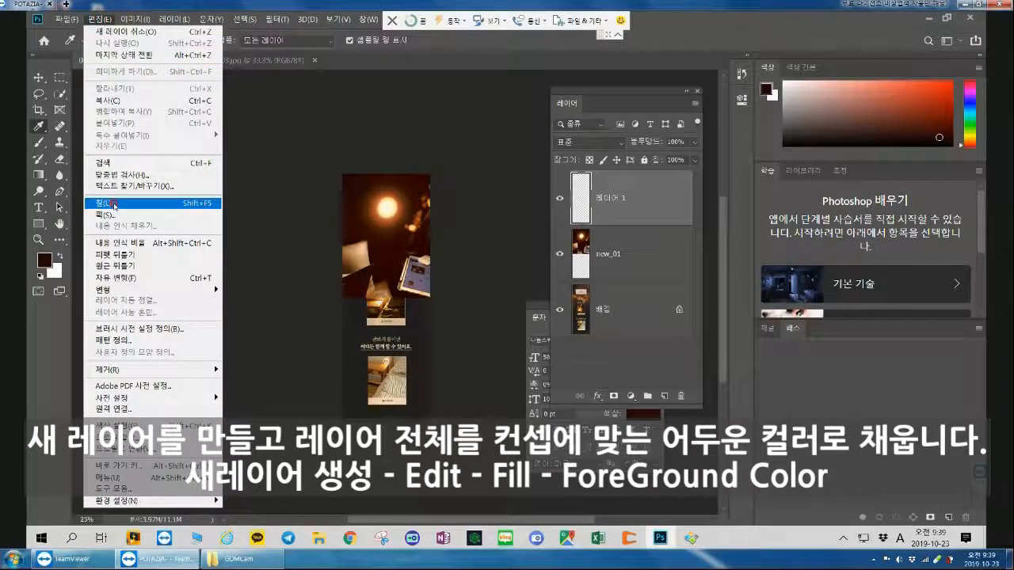
click(114, 206)
drag(404, 113, 105, 96)
click(200, 116)
click(190, 127)
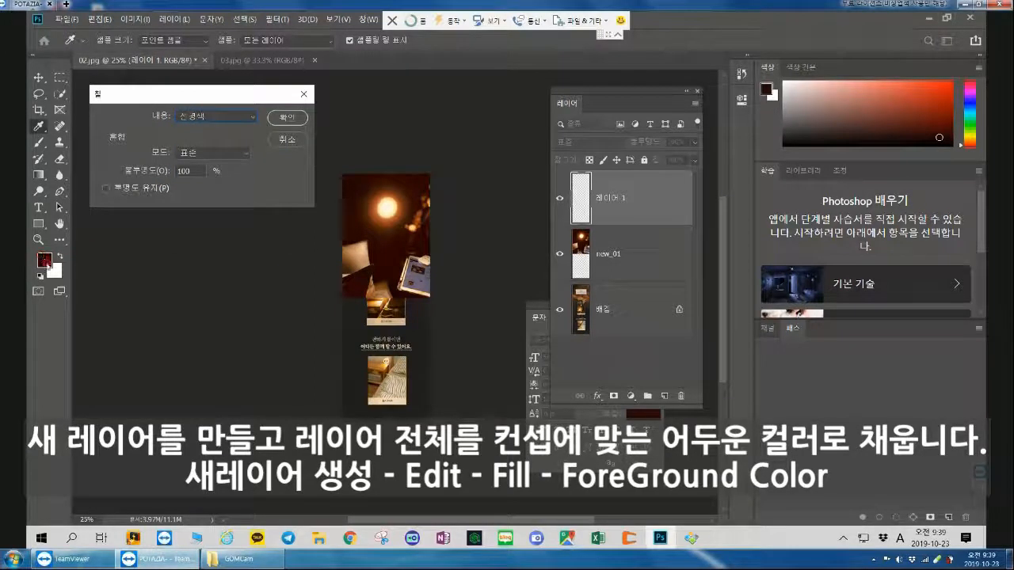
click(288, 119)
drag(640, 197, 643, 287)
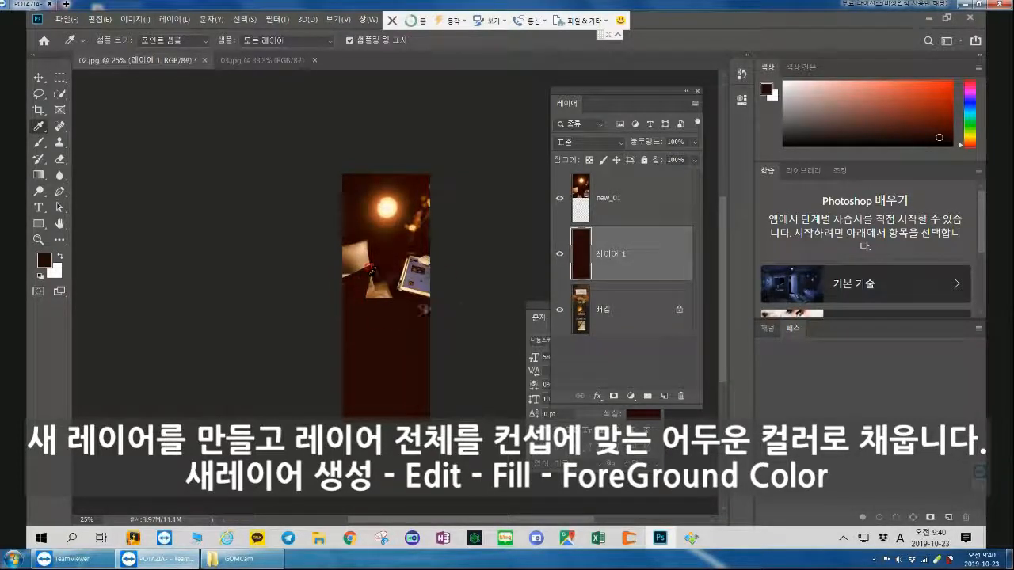
- Add a layer mask to new_01 and fade the photo's bottom edge into the brown with a white-to-black linear gradient
click(643, 205)
click(614, 396)
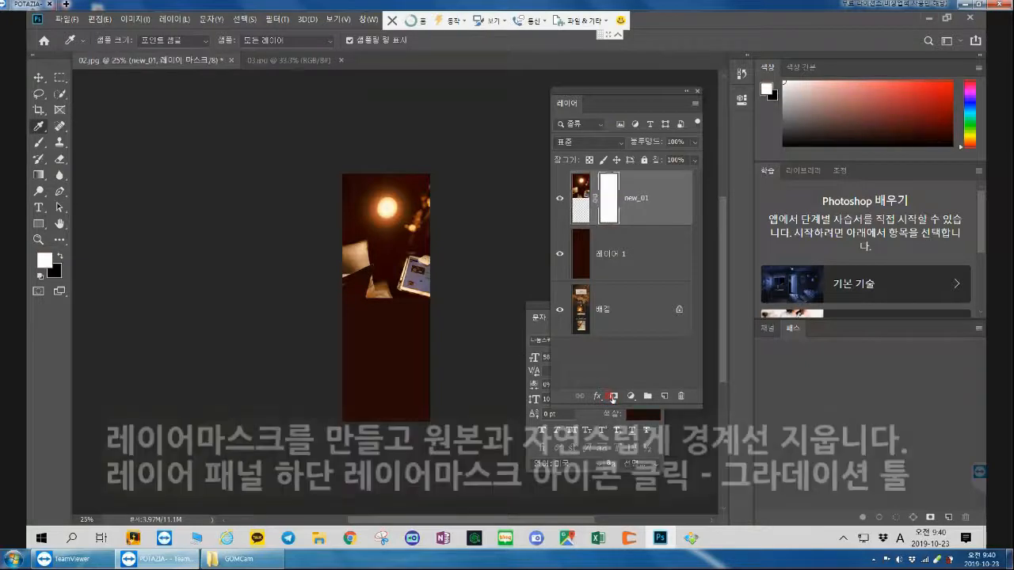
click(39, 175)
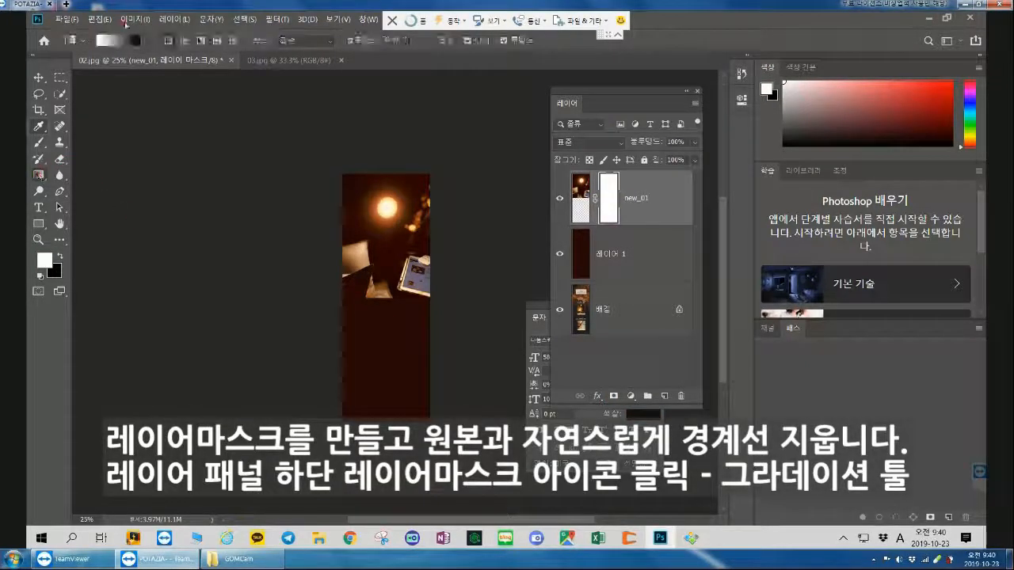
mouse_move(390, 293)
mouse_down()
mouse_move(389, 248)
mouse_move(391, 295)
mouse_up()
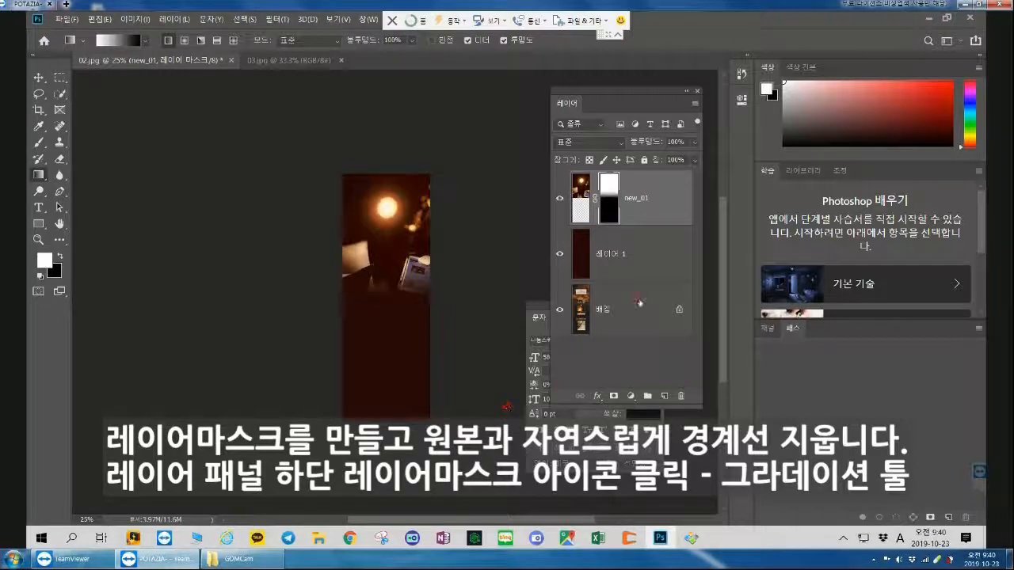
- Hide the new_01 and brown fill layers and select the background layer holding the original design
click(559, 199)
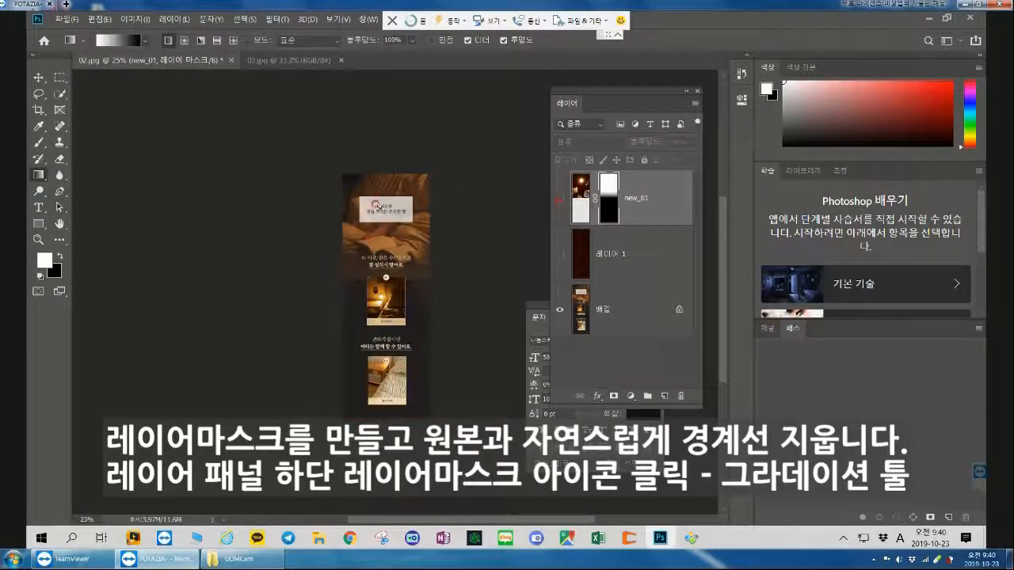
click(606, 294)
click(38, 239)
click(408, 175)
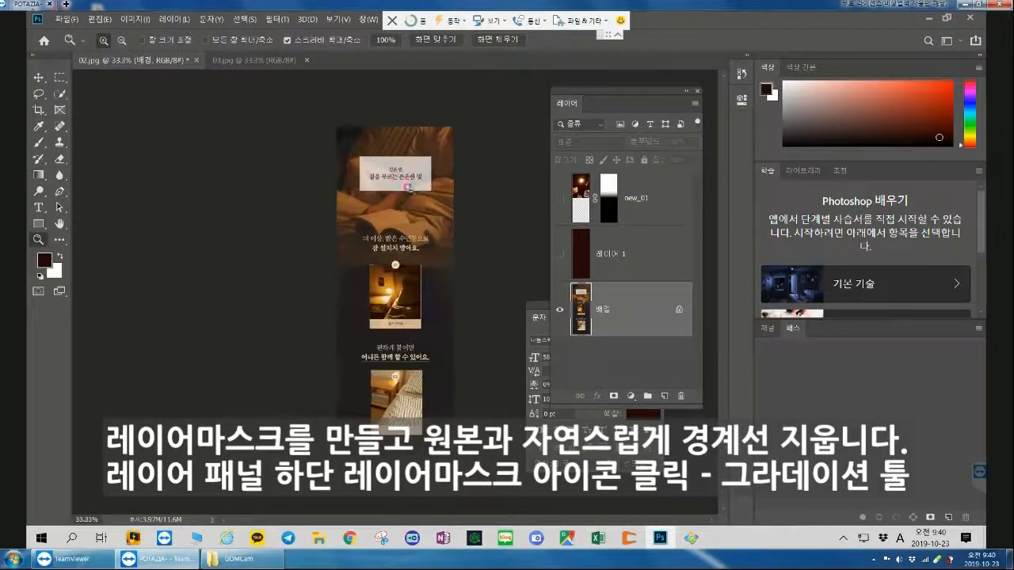
click(410, 175)
click(410, 173)
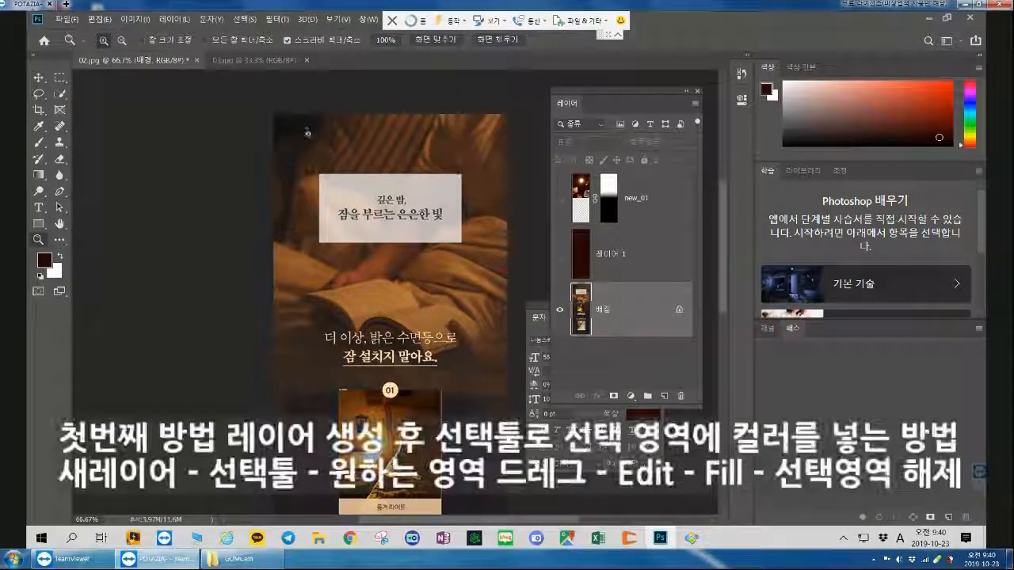
- Create a new layer and draw a rectangular marquee selection around the original's white title box
click(665, 396)
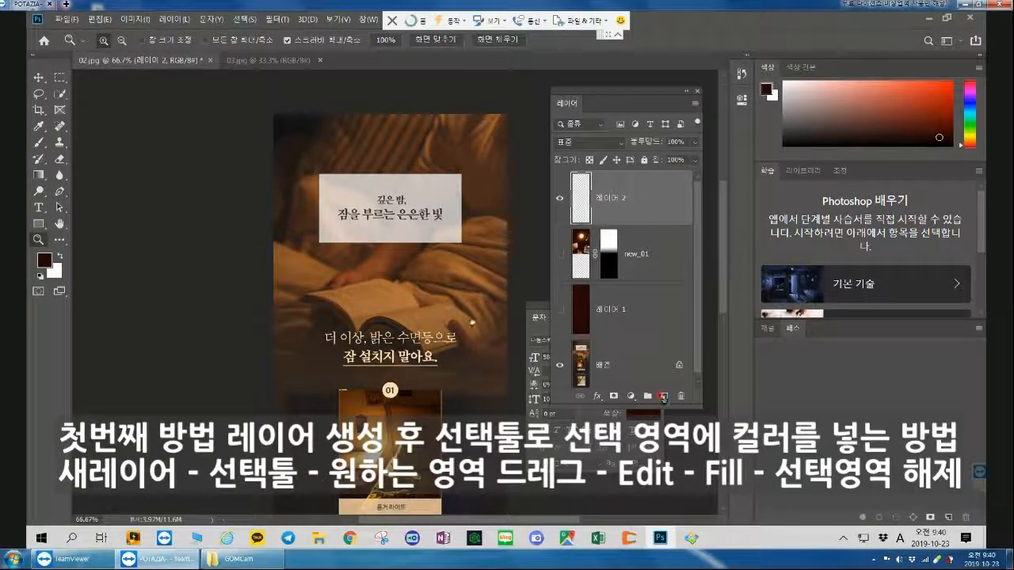
click(62, 79)
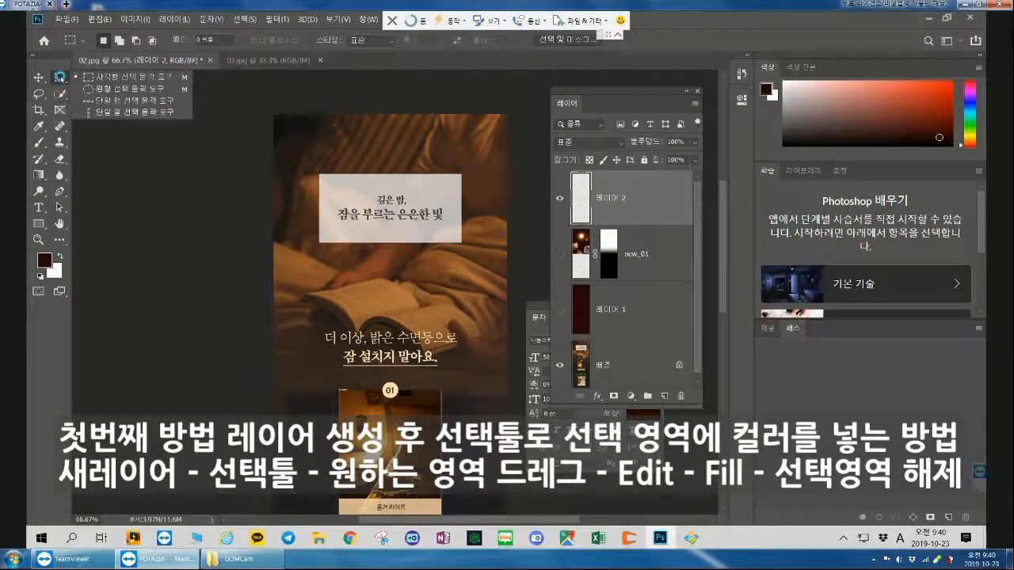
click(116, 80)
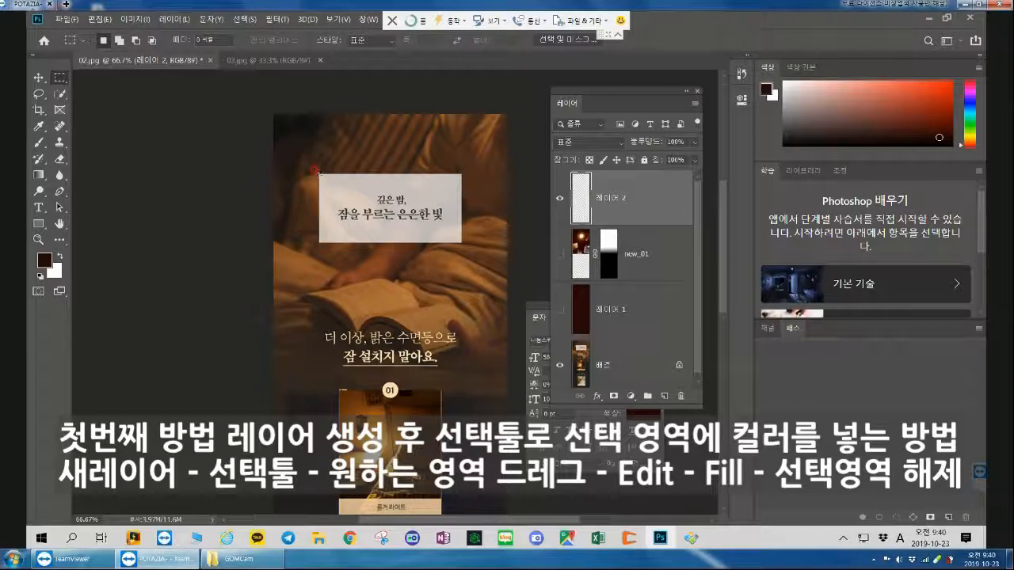
drag(318, 173, 448, 232)
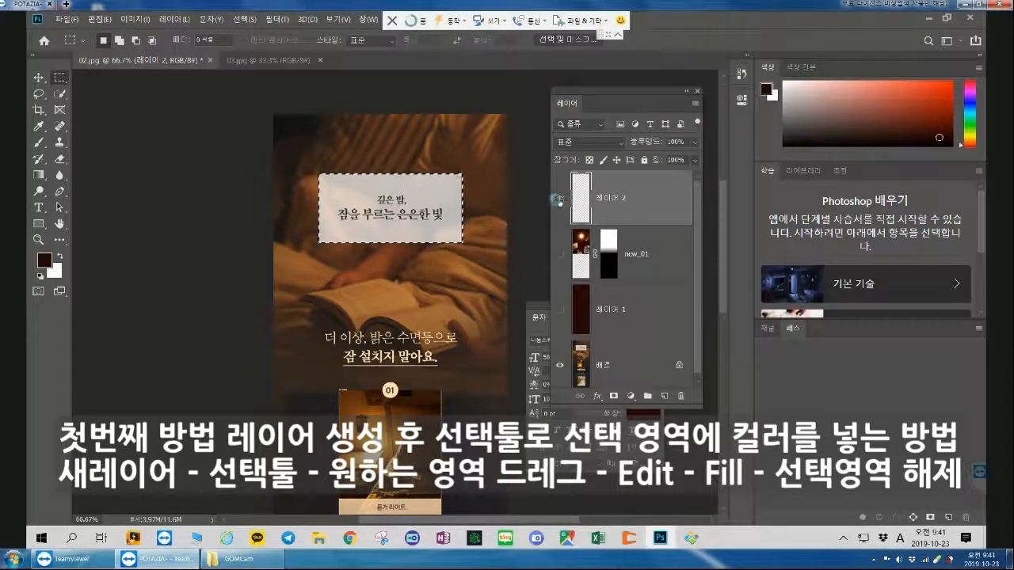
- Rename the new layer as 흰색사각형
double_click(614, 197)
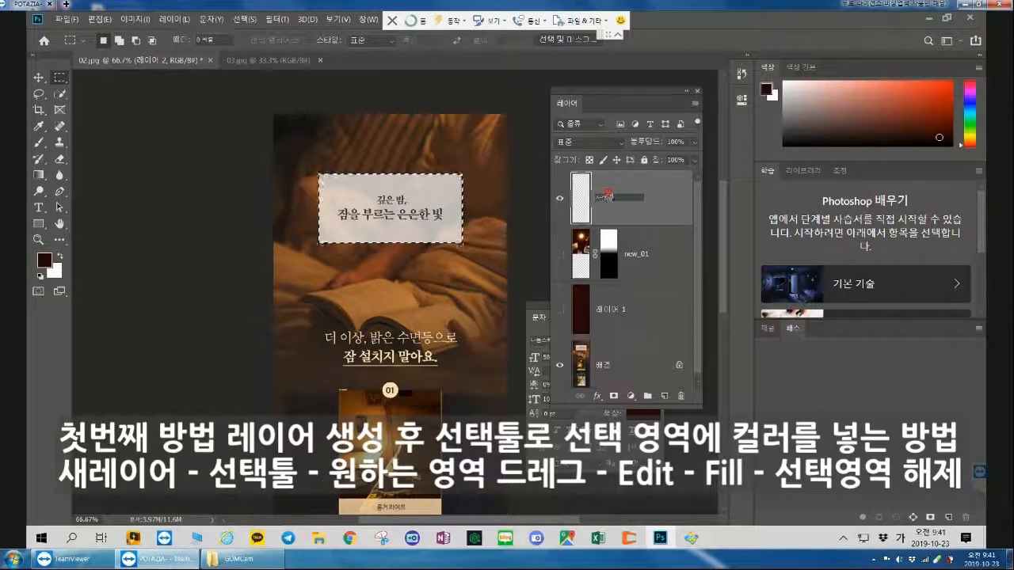
text(흰색사각형)
key(Return)
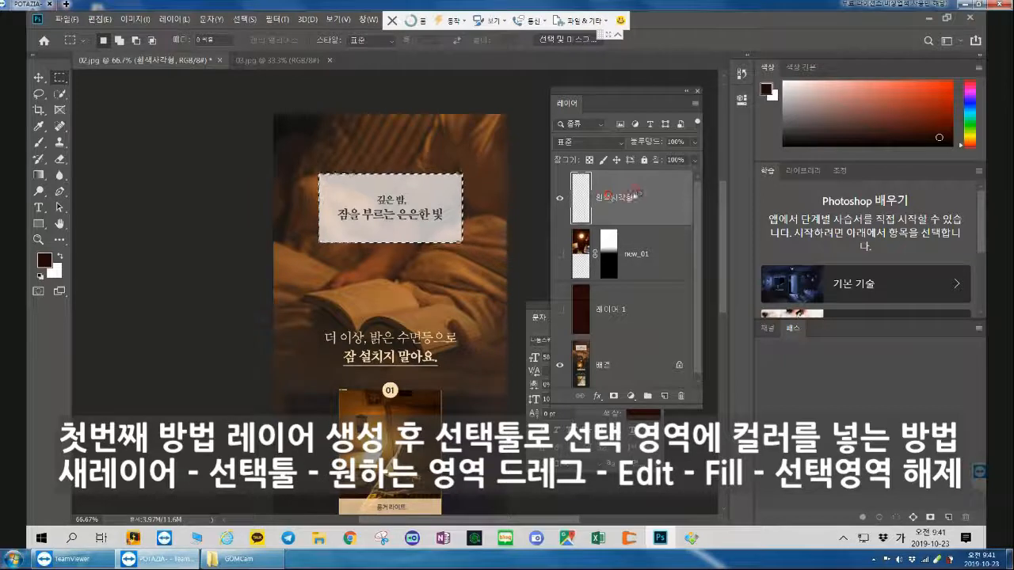
- Make white the foreground colour, fill the selection on the 흰색사각형 layer with it, and deselect
click(61, 256)
click(61, 256)
click(61, 256)
click(61, 255)
click(61, 256)
click(107, 18)
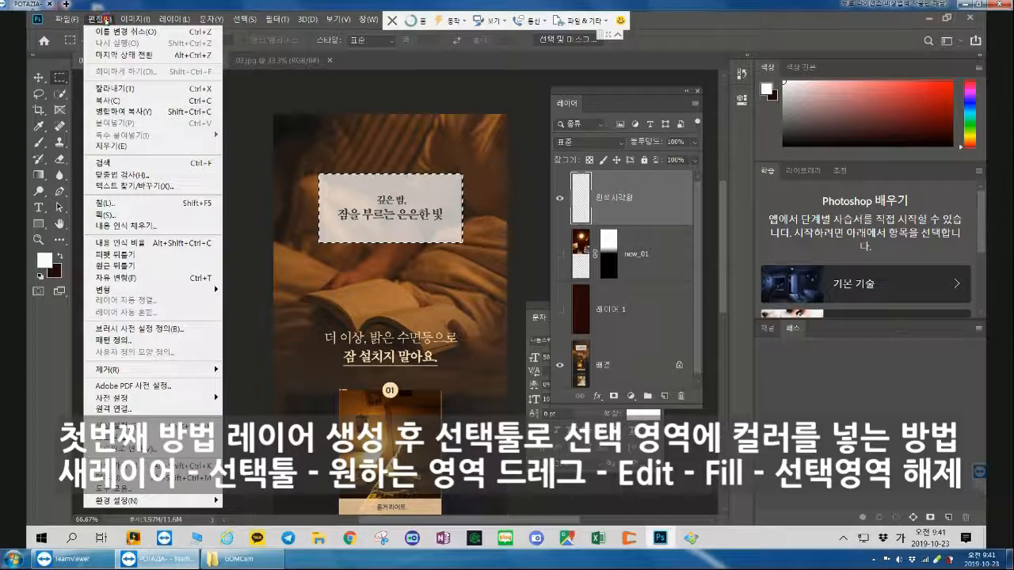
click(119, 202)
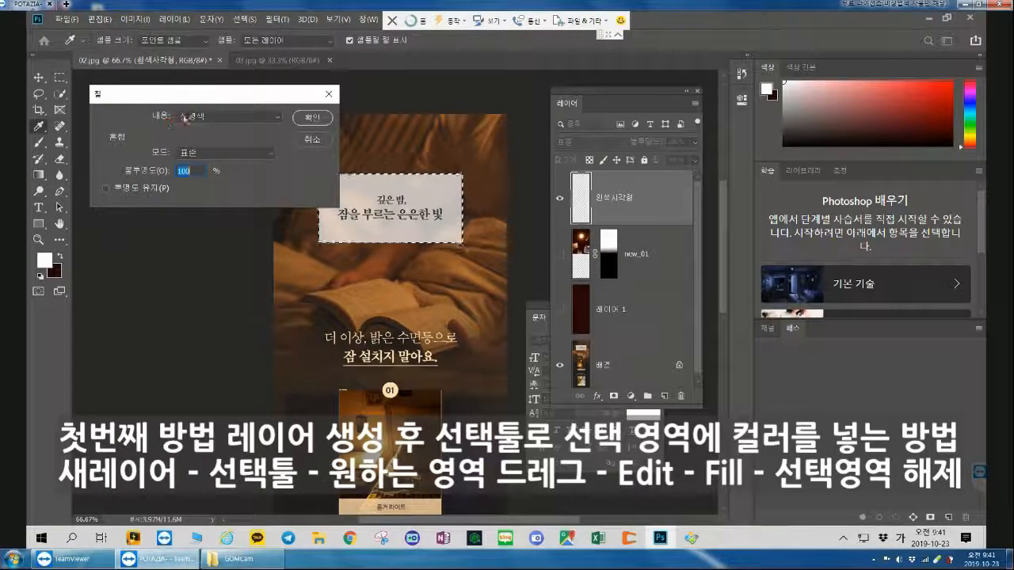
click(318, 113)
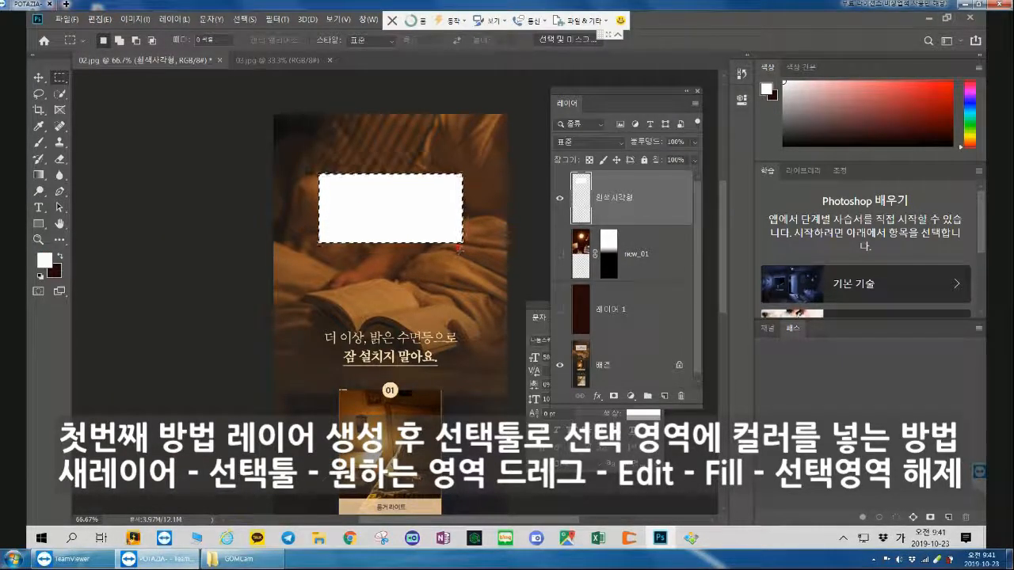
click(243, 18)
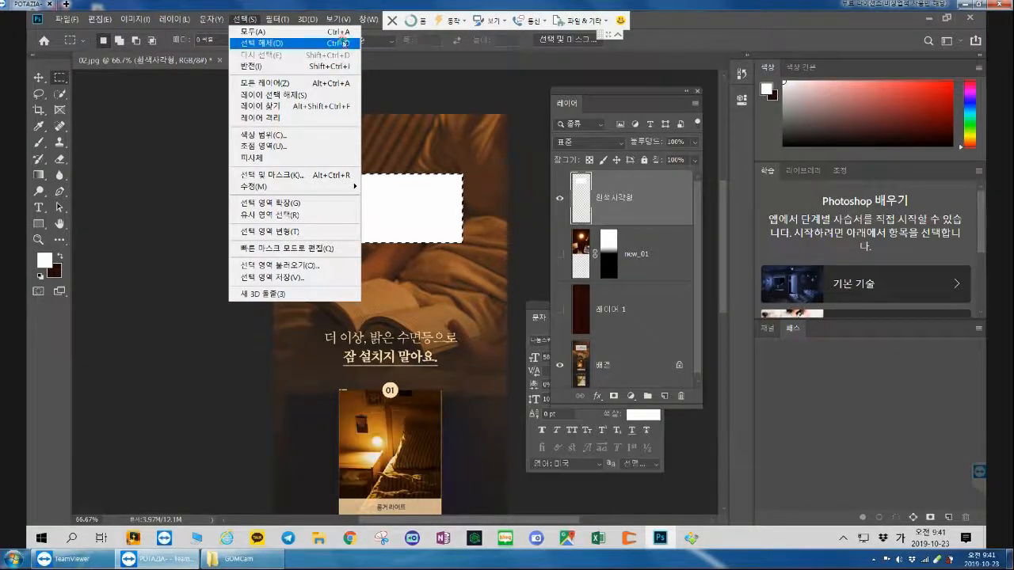
click(342, 41)
- Set the 흰색사각형 layer's opacity to 70%
click(560, 198)
click(560, 198)
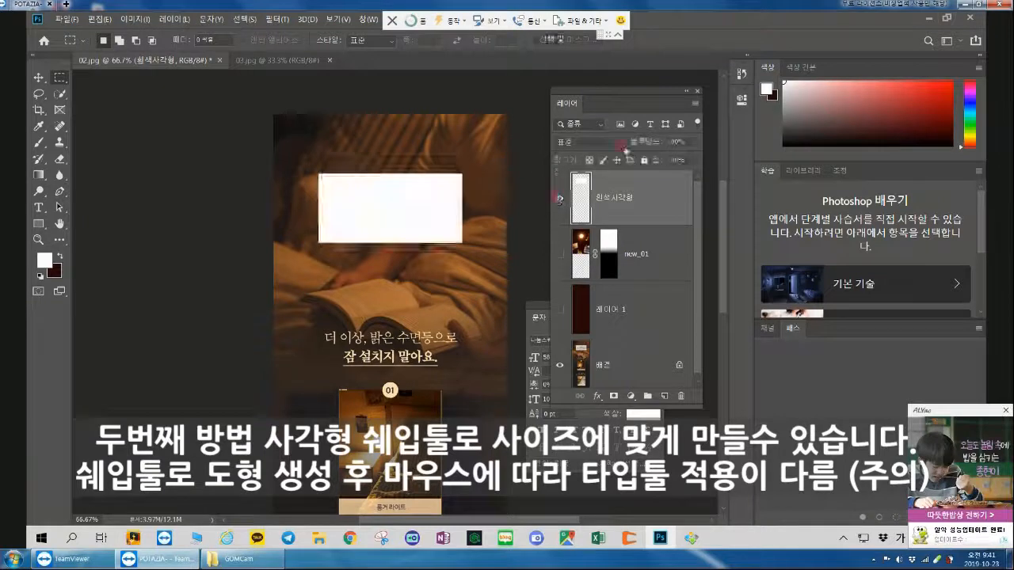
text(80)
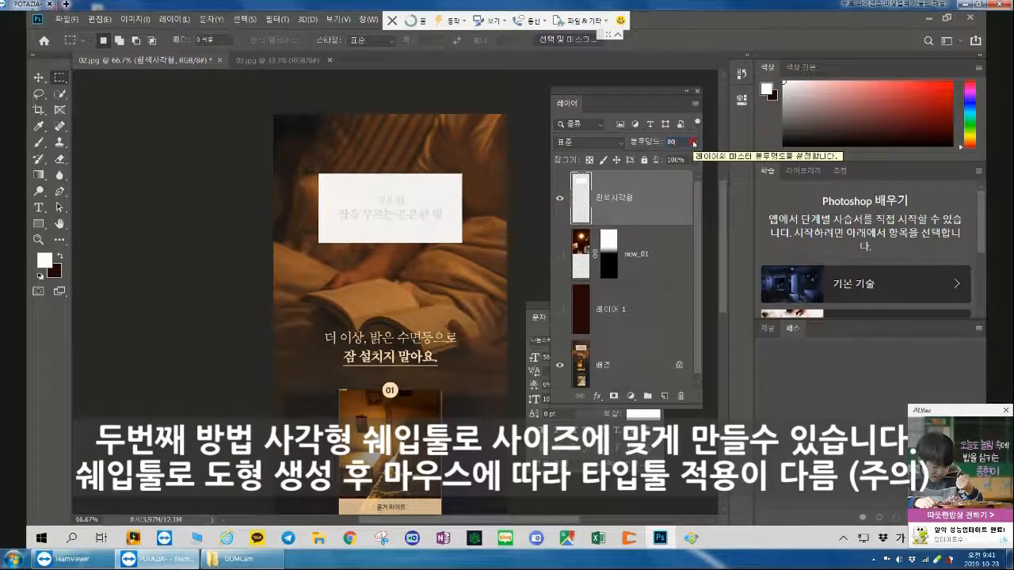
drag(684, 143, 654, 140)
text(70)
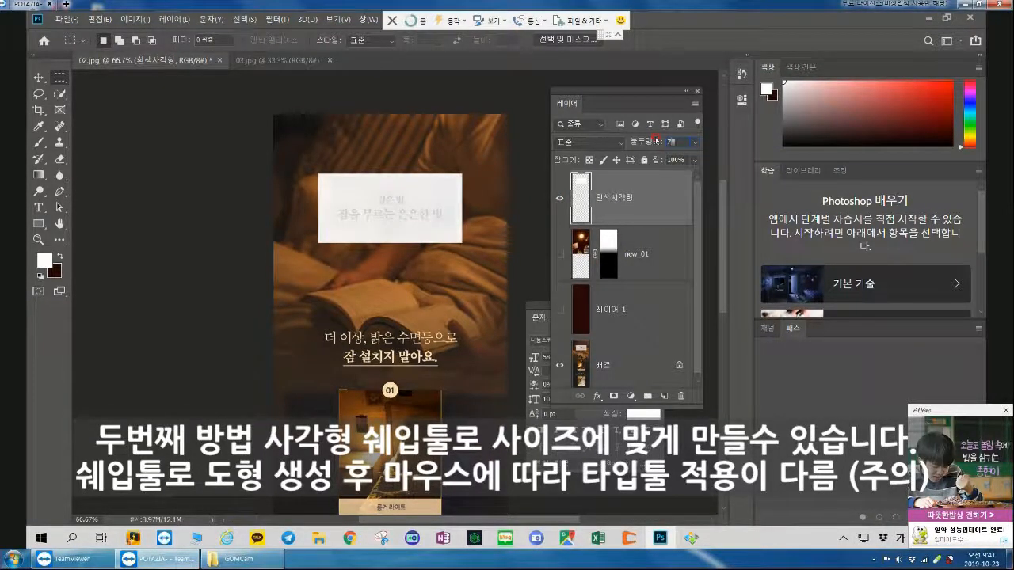
- Show the new_01 photo layer and move the translucent white rectangle down to just below the lamp's glow
click(560, 253)
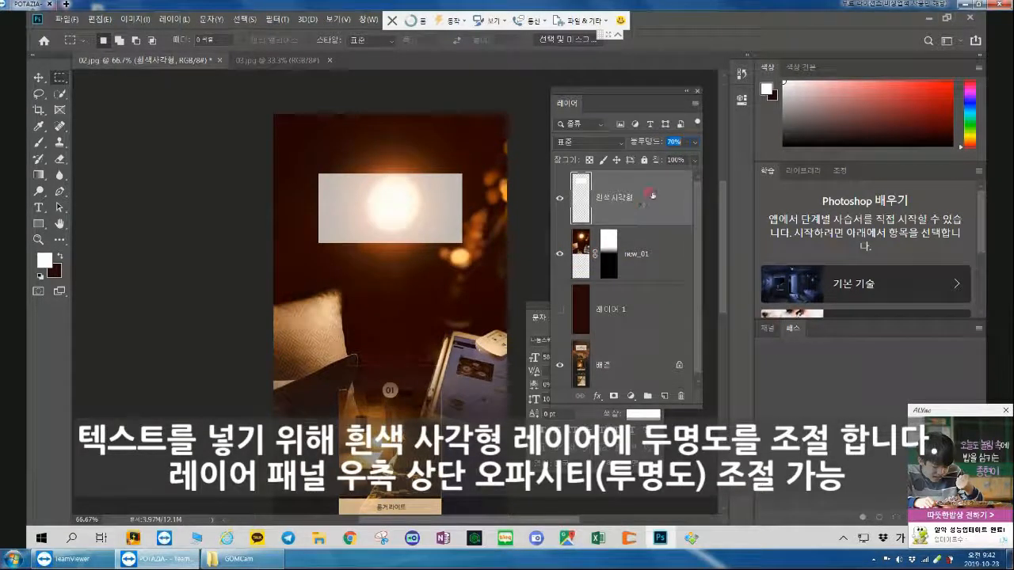
key(v)
drag(407, 229, 421, 268)
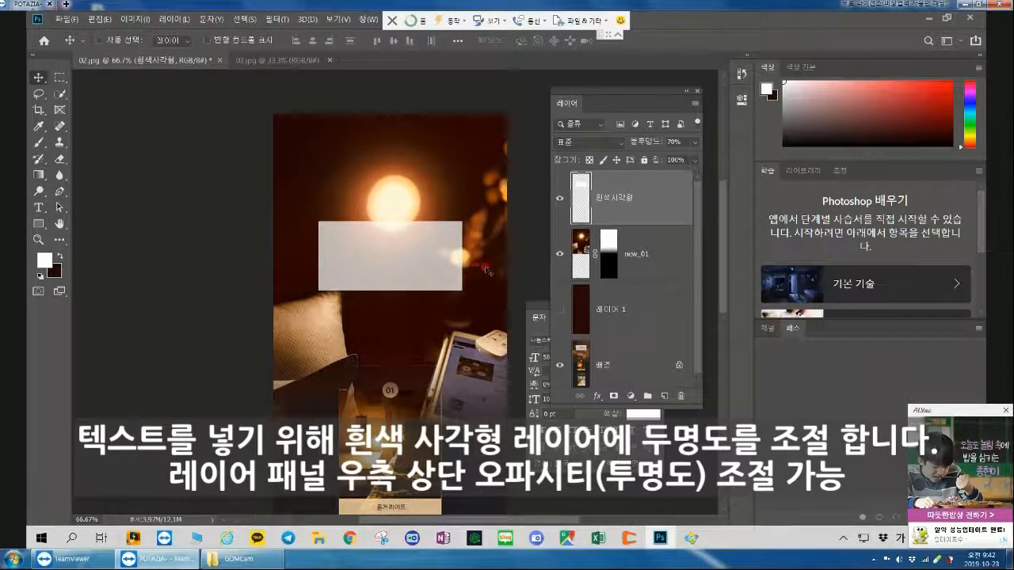
- Hide the new_01 layer to expose the original design and make the 흰색사각형 layer active
click(559, 254)
click(611, 353)
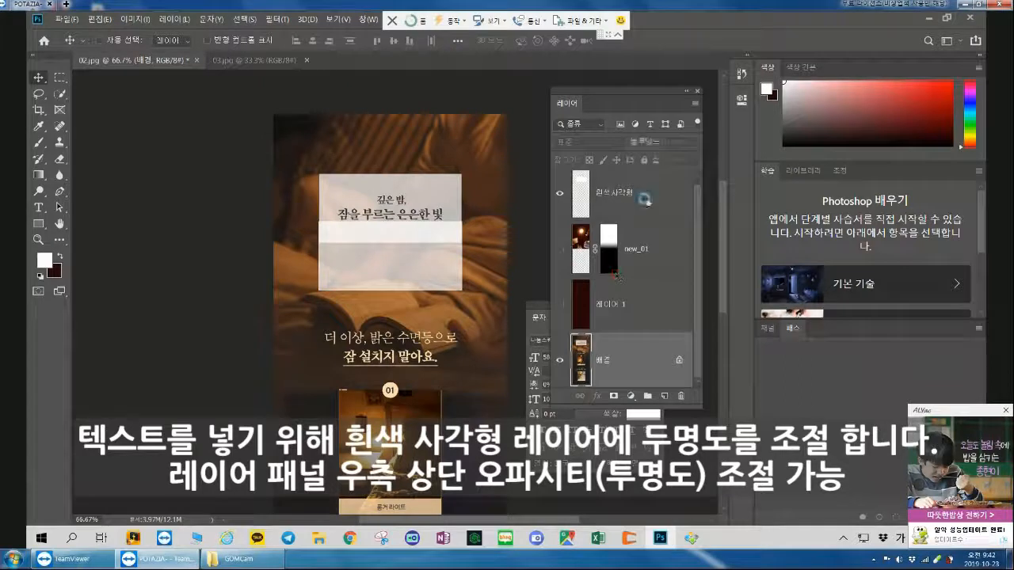
click(643, 192)
- Add a text layer above the white box reading 깊은밤, on the first line and 잠을 부르는 은은한 빛 on the second
click(38, 207)
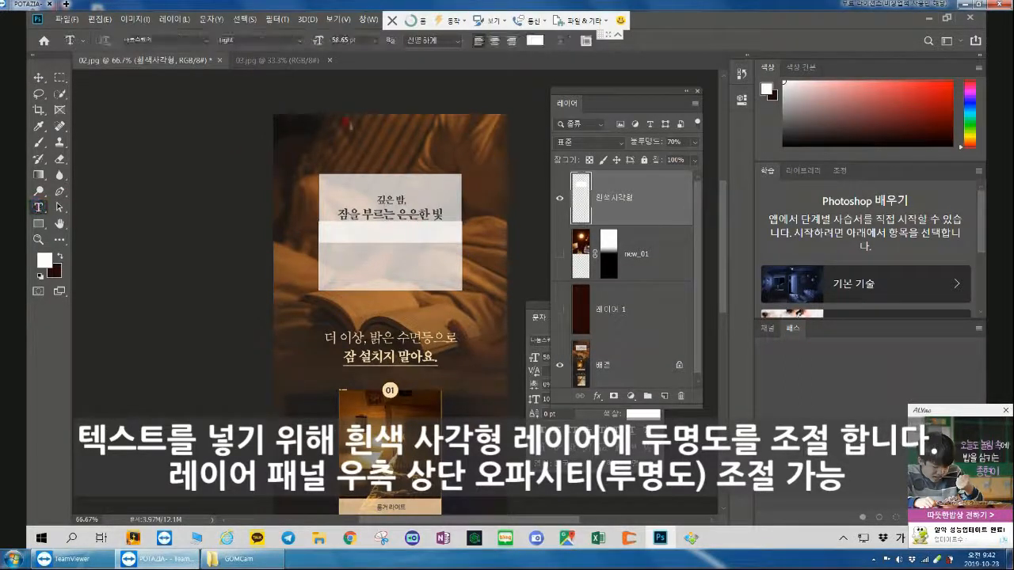
click(336, 141)
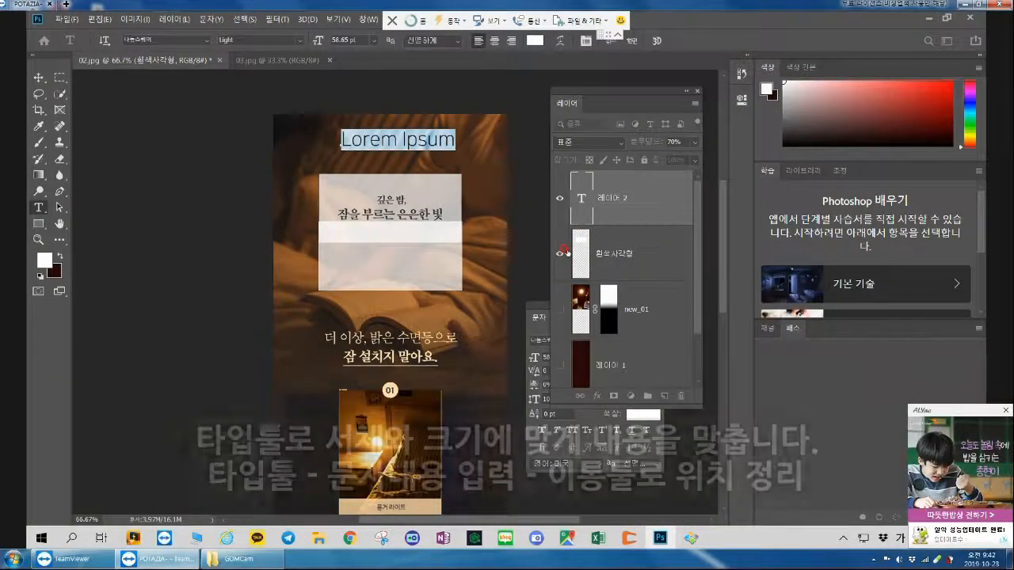
key(Left)
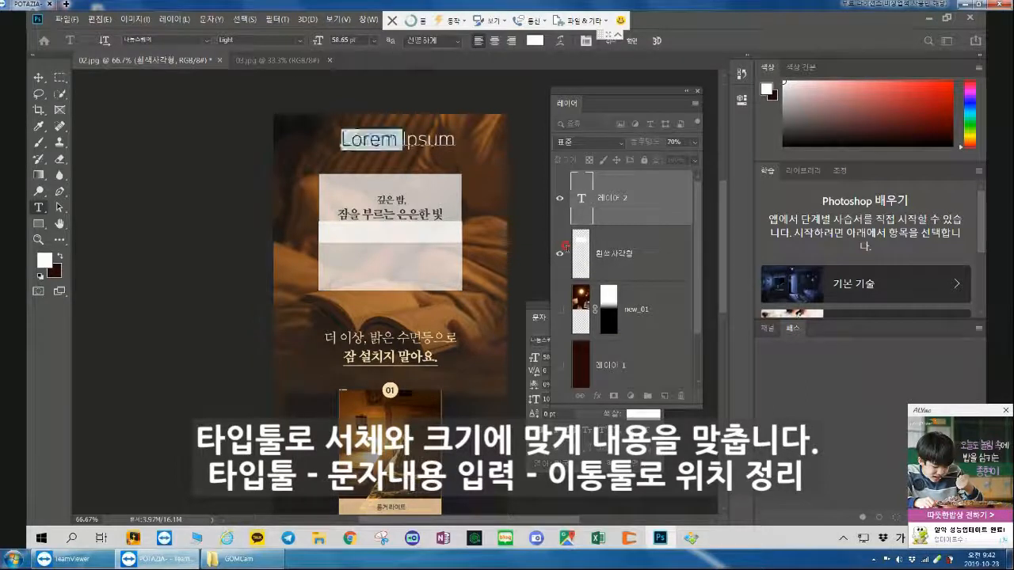
key(BackSpace)
key(BackSpace)
key(BackSpace)
key(BackSpace)
key(BackSpace)
key(BackSpace)
key(BackSpace)
key(BackSpace)
key(BackSpace)
key(BackSpace)
key(BackSpace)
text(깊의)
text(밤, 편안ㅇ)
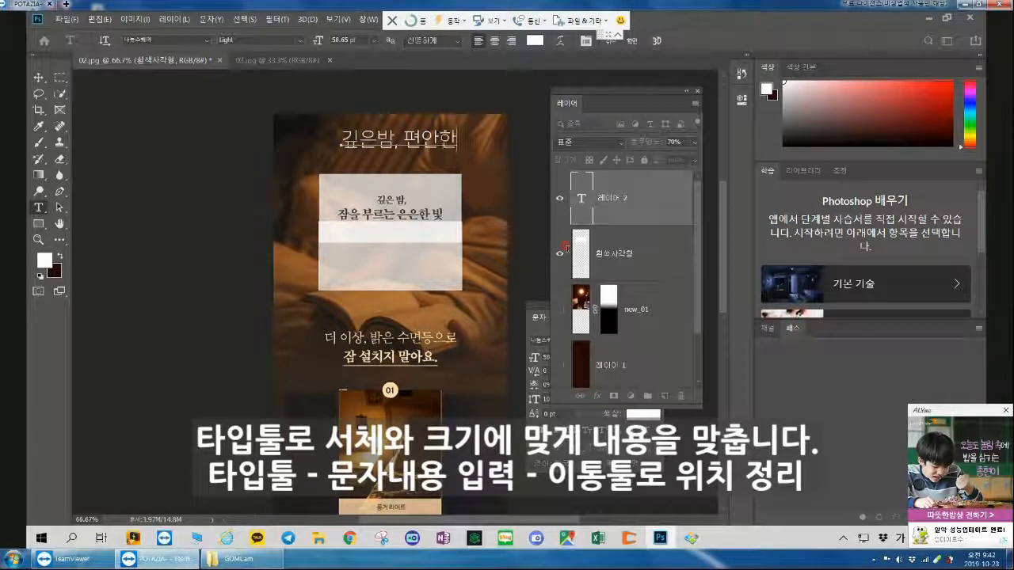
key(BackSpace)
key(BackSpace)
key(BackSpace)
text(ㅇ)
text(잠을 부르는 은)
click(408, 138)
key(Return)
- Centre-align both lines of the title text and move it down onto the recreated white rectangle
key(ctrl+a)
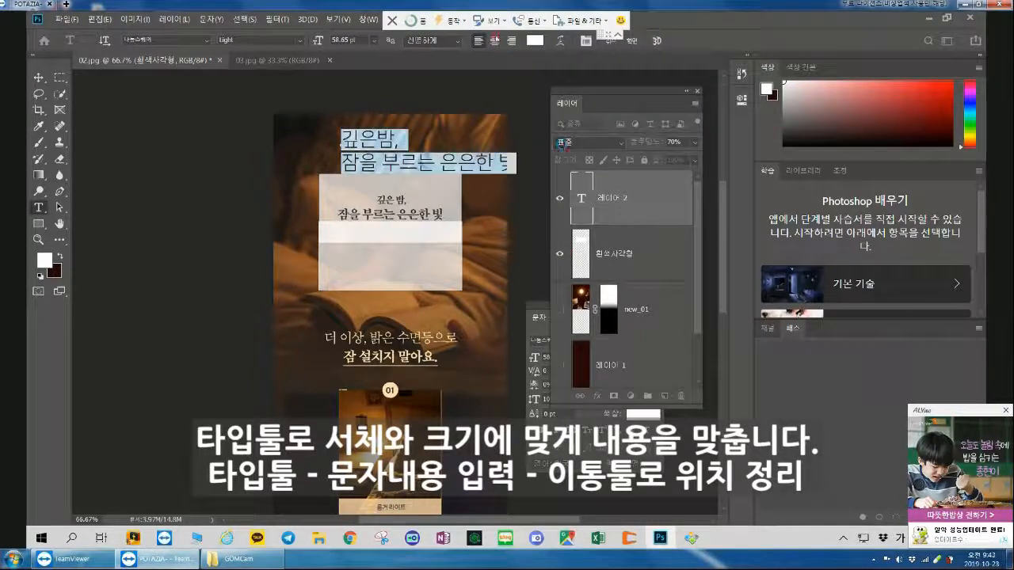
click(494, 41)
click(40, 79)
drag(365, 150, 393, 232)
- Recolour both lines of the title text to a dark neutral grey
click(39, 207)
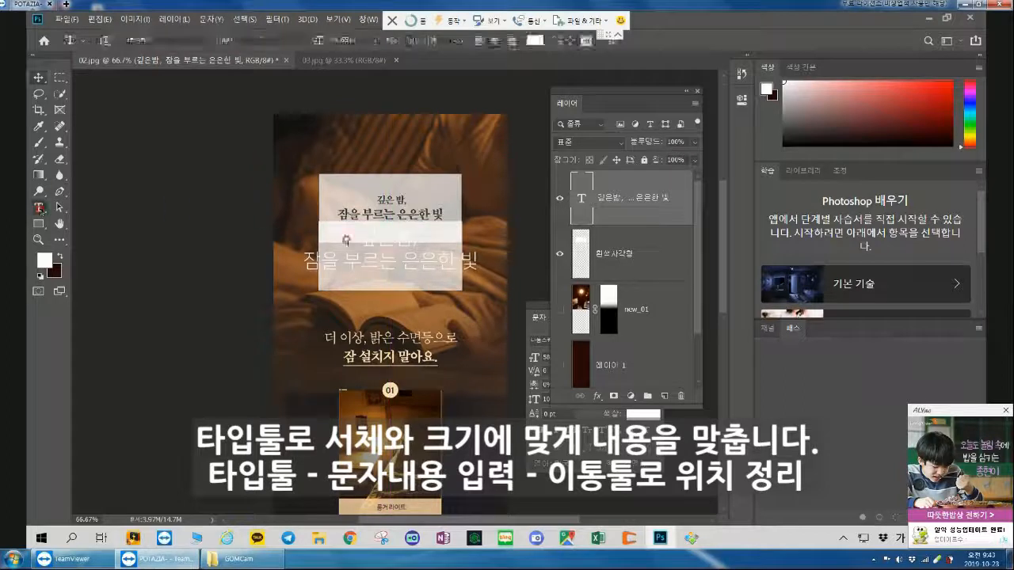
click(362, 239)
key(ctrl+a)
click(536, 41)
text(000000)
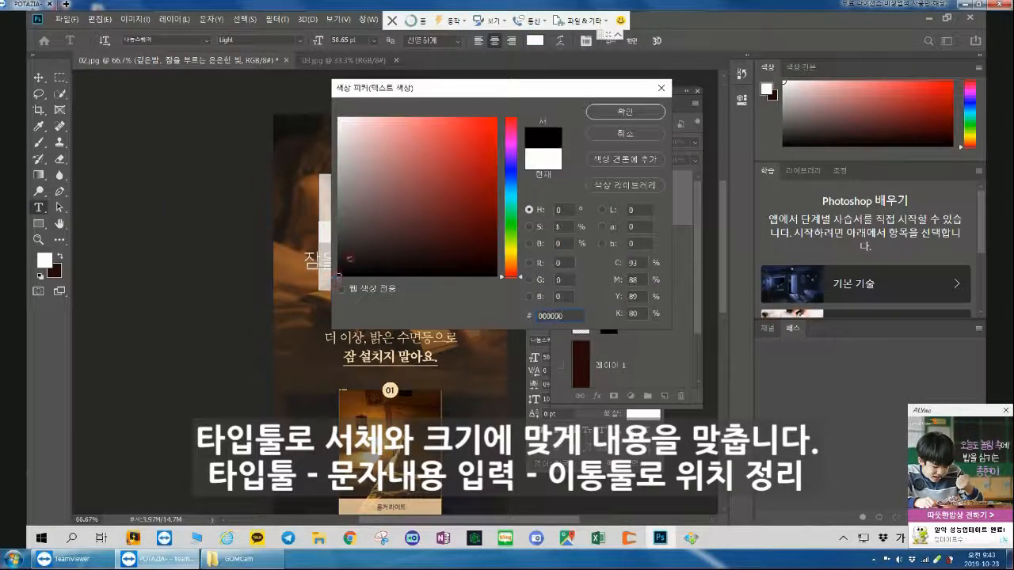
click(625, 111)
click(536, 41)
drag(370, 219, 335, 240)
click(625, 112)
click(41, 79)
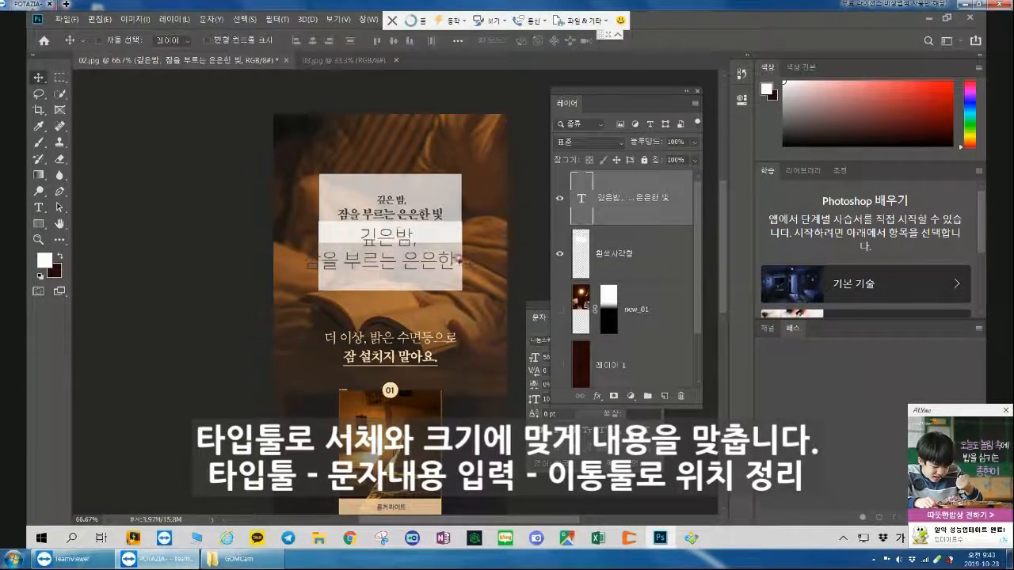
- Hide the white rectangle and title text layers so the original's 01 feature section is uncovered
scroll(456, 260, down, 2)
scroll(376, 298, down, 6)
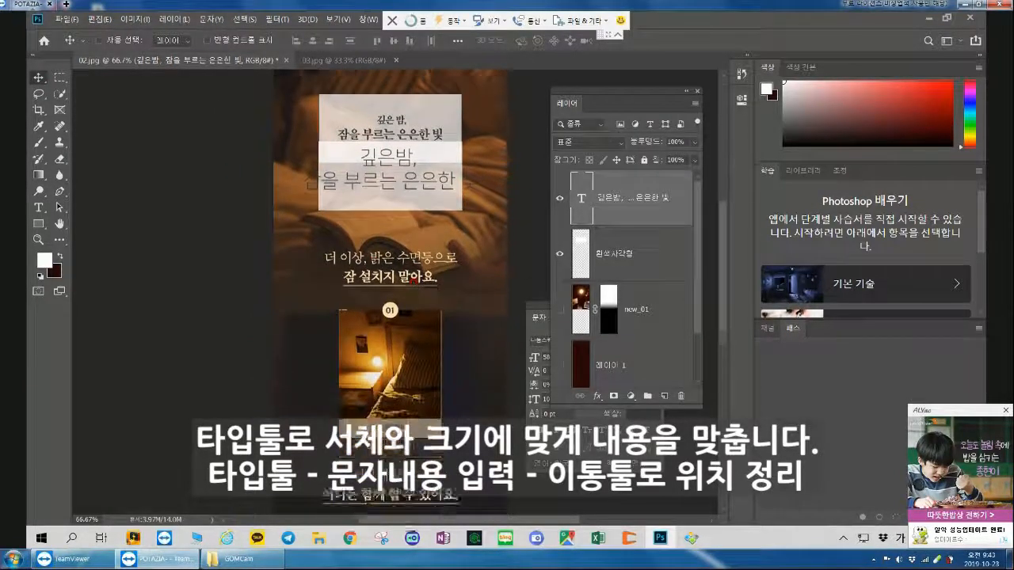
scroll(400, 275, down, 1)
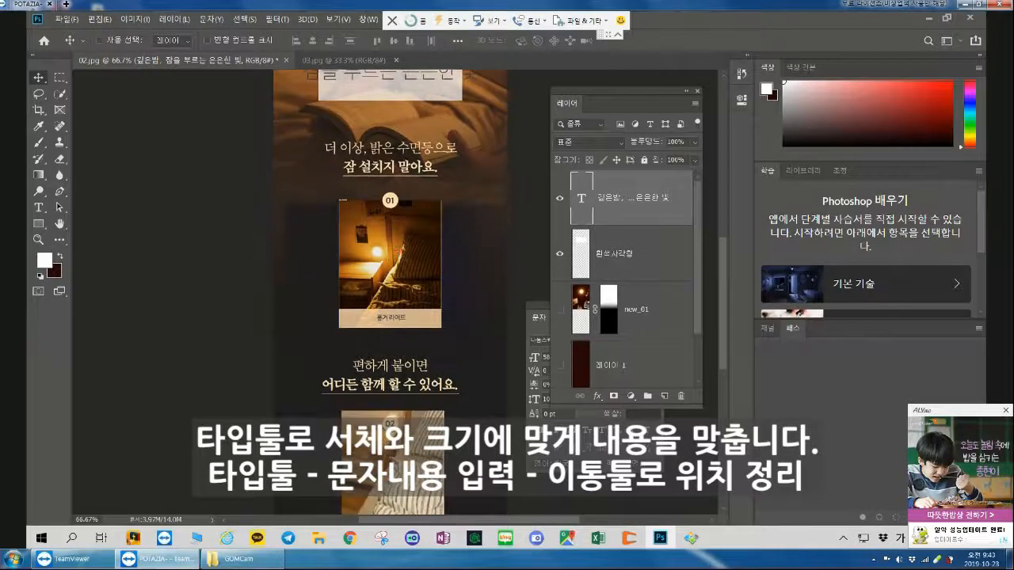
click(560, 253)
click(560, 198)
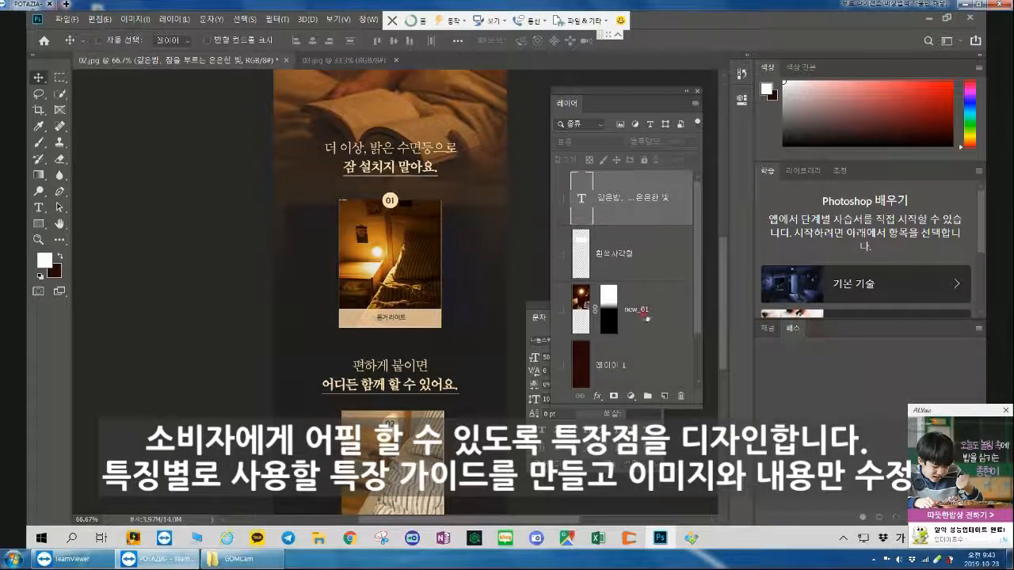
- Create a new layer and draw a small circular marquee selection beside the original's 01 badge
click(664, 395)
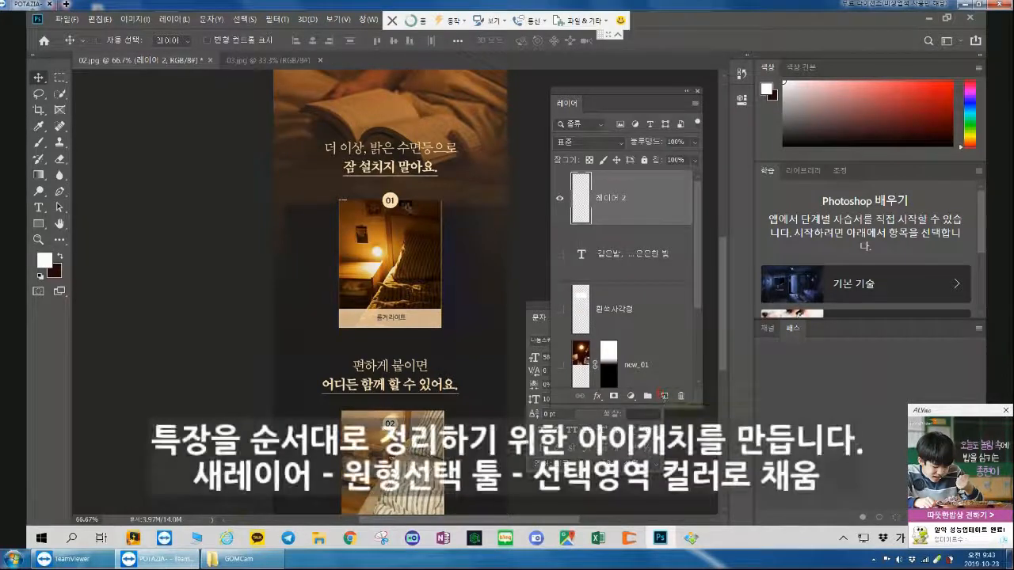
right_click(60, 77)
click(99, 90)
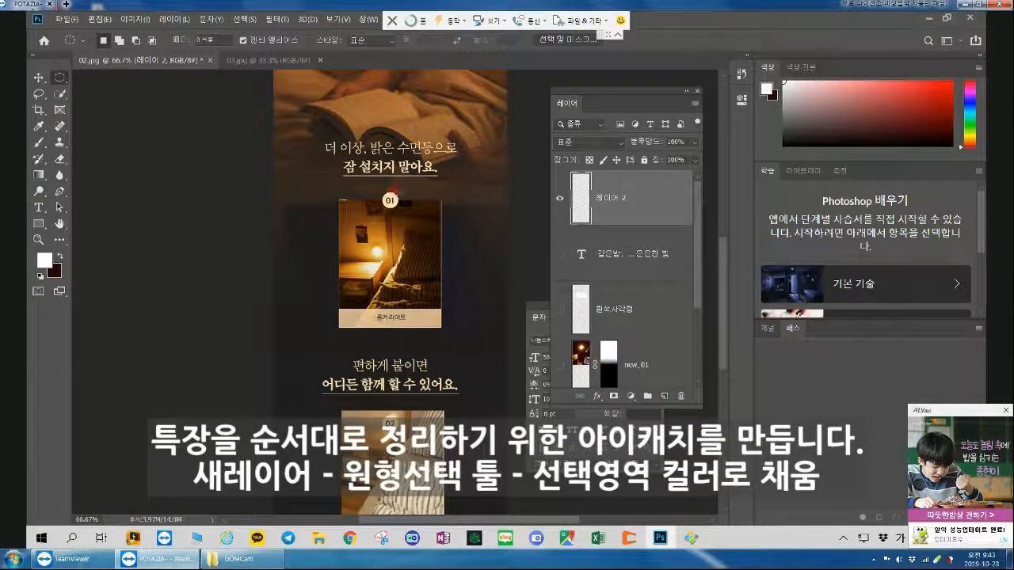
drag(401, 193, 420, 211)
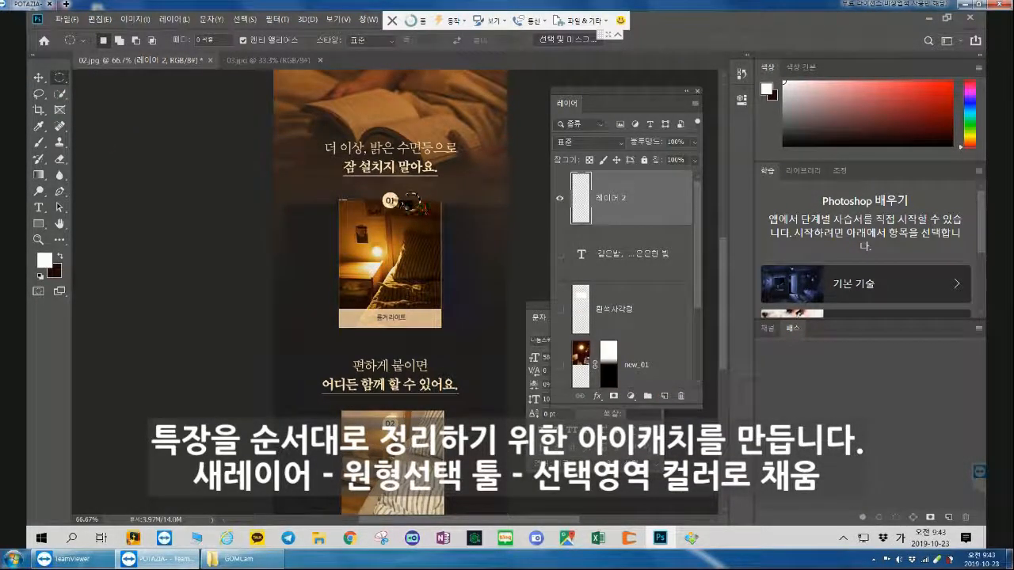
- Sample the cream colour of the 01 badge, fill the circular selection with it, and deselect
key(i)
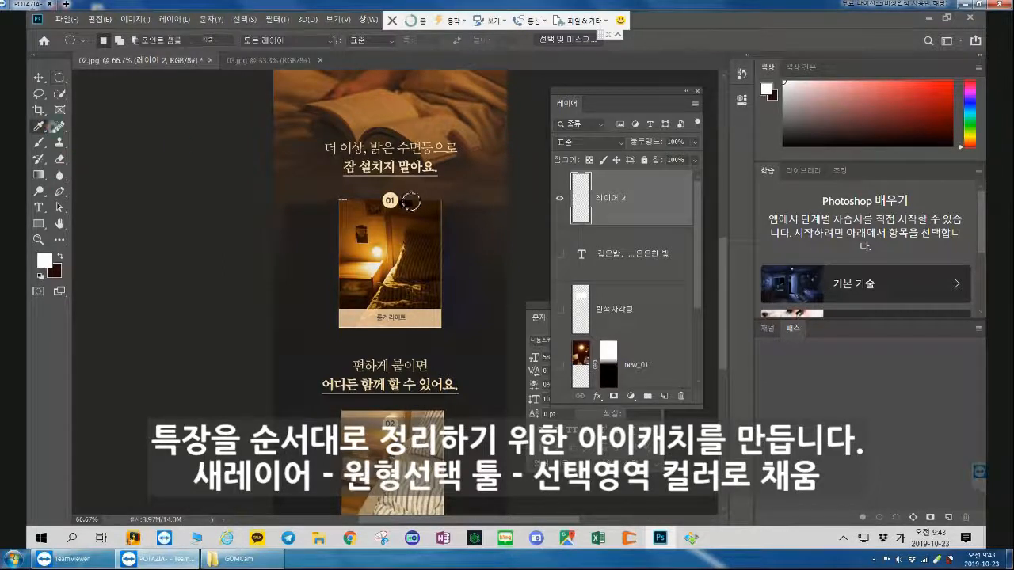
click(389, 200)
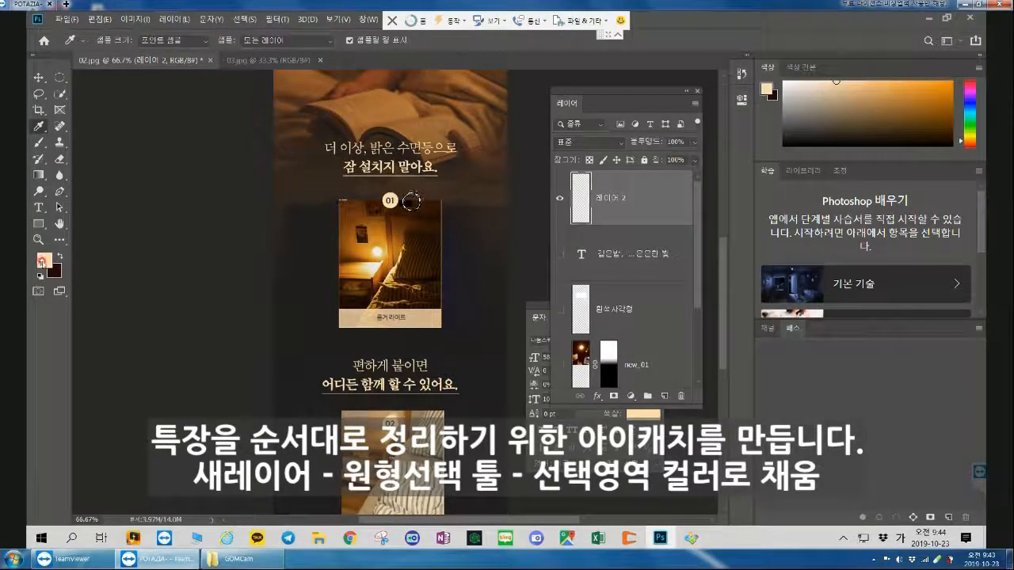
click(99, 18)
click(117, 205)
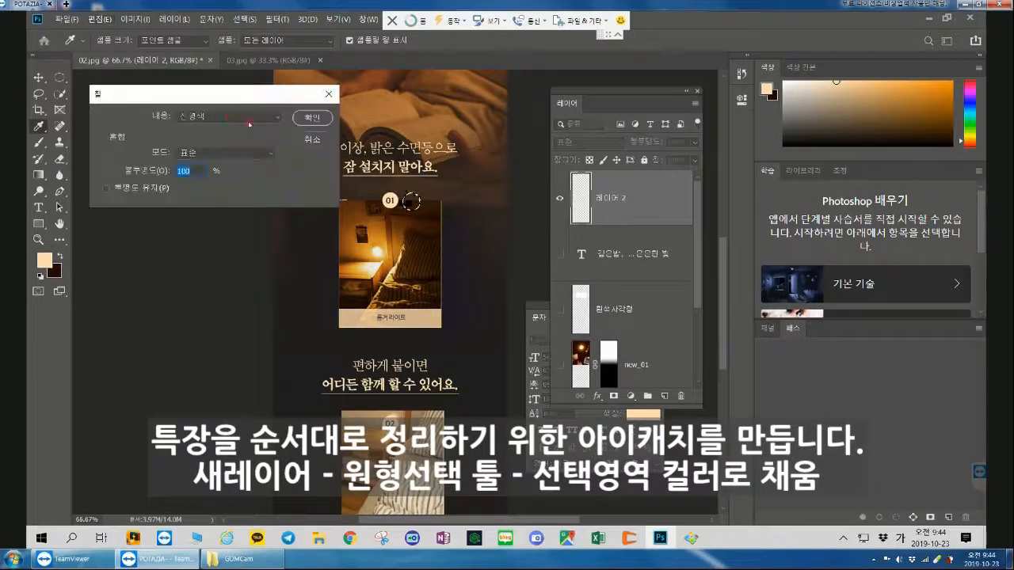
click(311, 119)
key(m)
- Rename the circle's layer as 숫자원
double_click(609, 197)
text(숫자원)
key(Return)
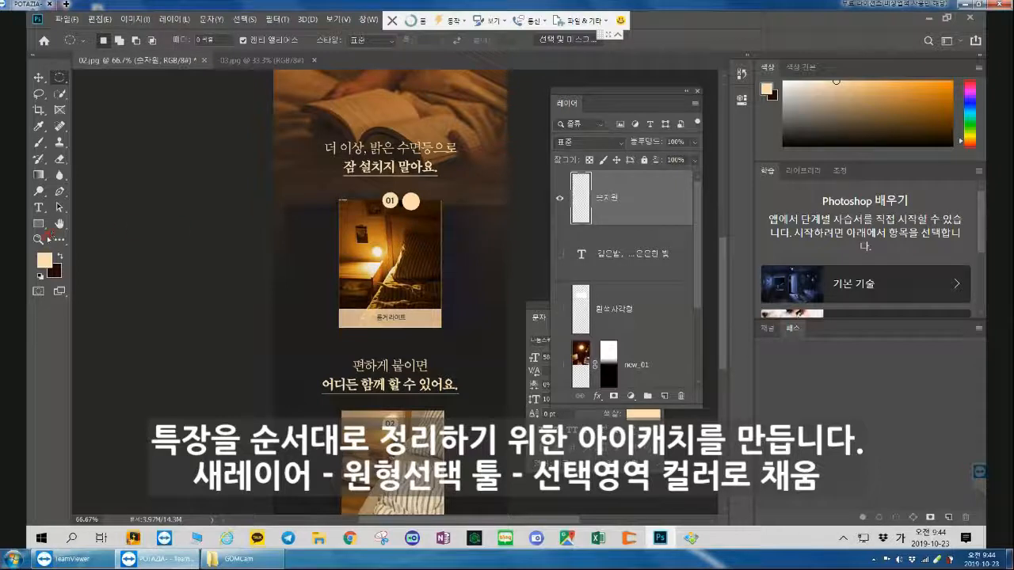
- Draw a rectangular marquee selection around the whole 01 photo card, including its caption strip
click(38, 239)
click(418, 241)
click(416, 239)
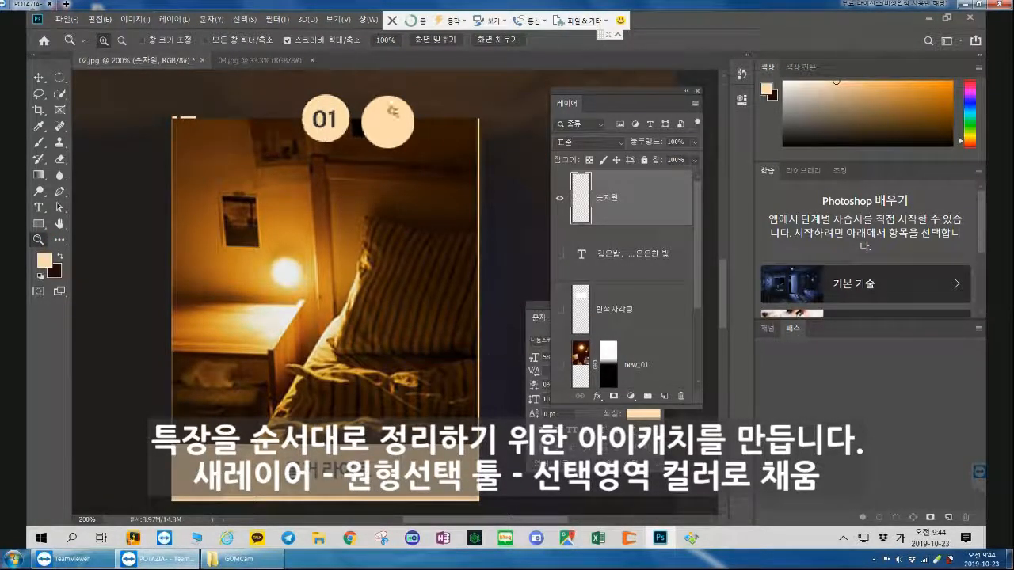
click(60, 77)
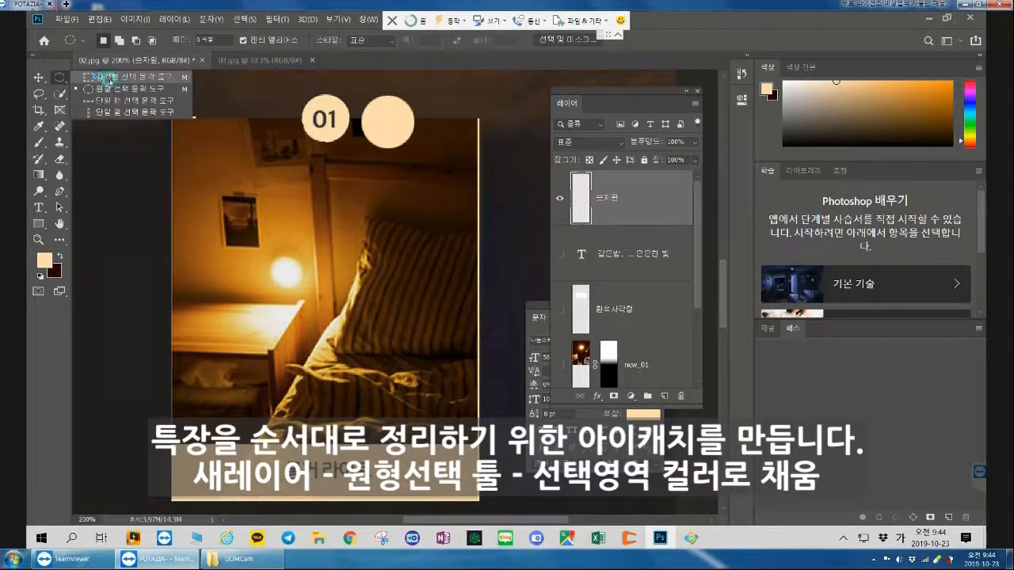
drag(170, 116, 475, 497)
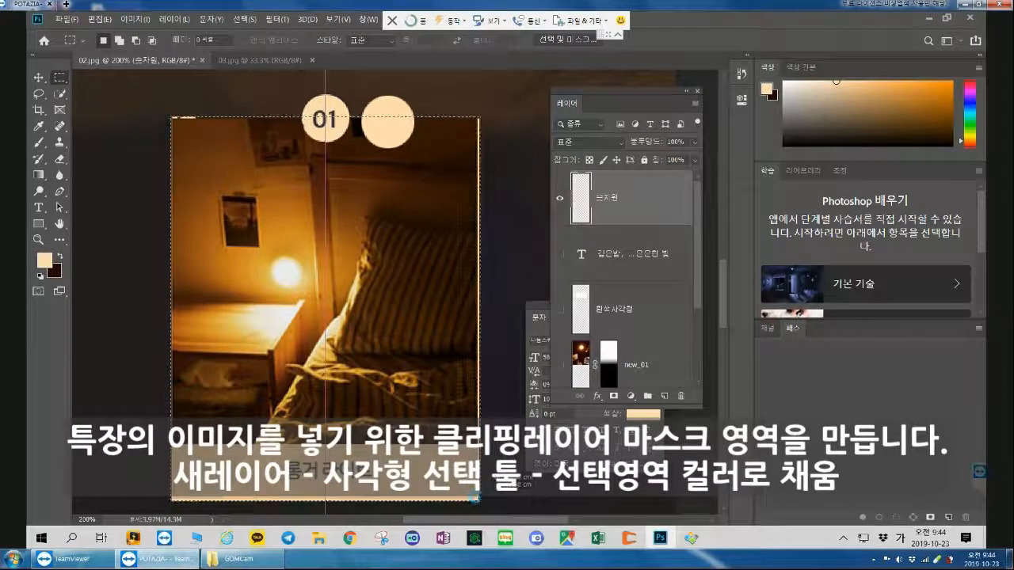
- Create a new layer for the card selection and name it 이미지바탕
click(664, 396)
double_click(617, 198)
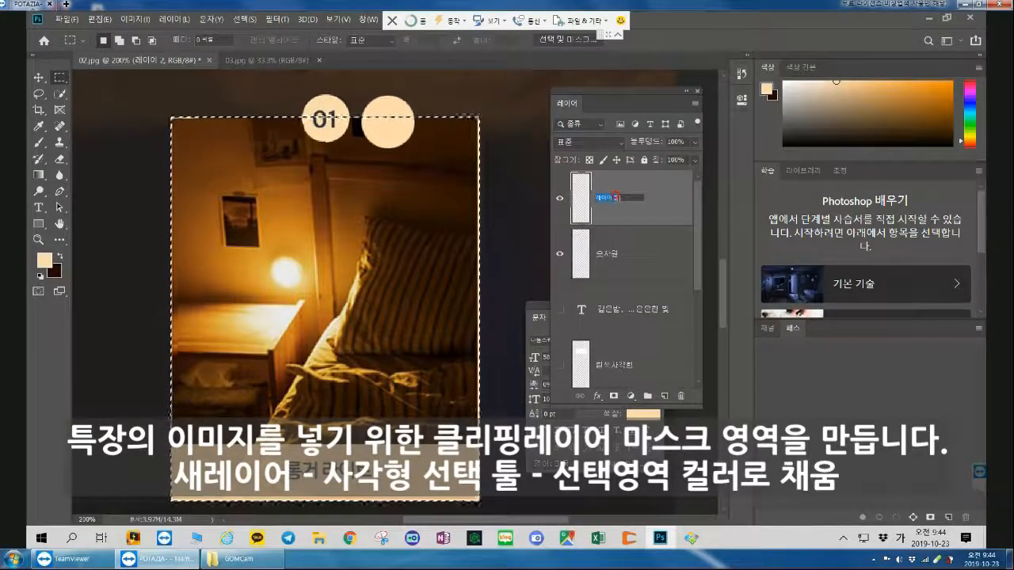
text(이미지바탕)
key(Return)
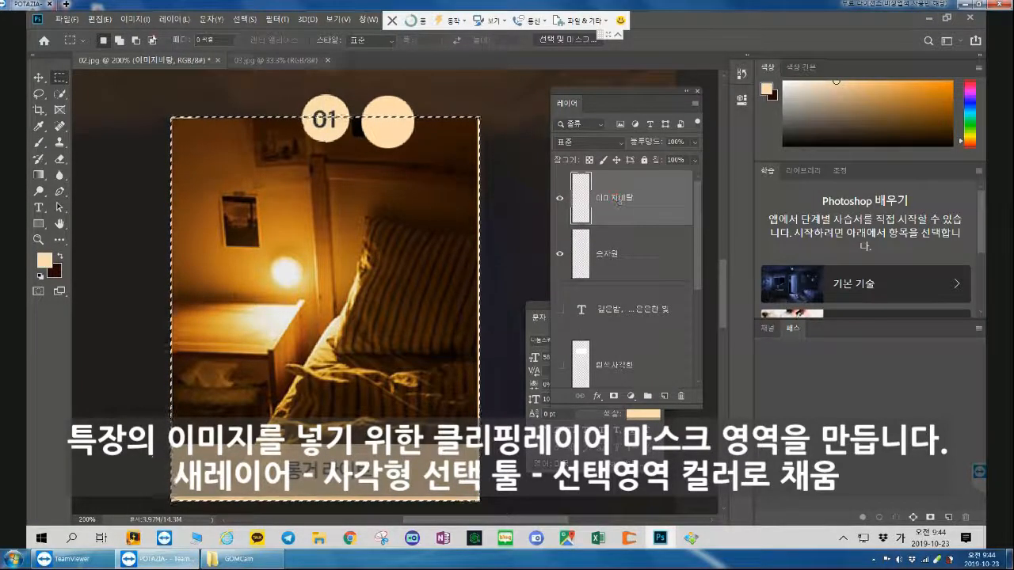
- Fill the rectangular selection on the 이미지바탕 layer with the cream foreground colour
click(96, 19)
click(159, 204)
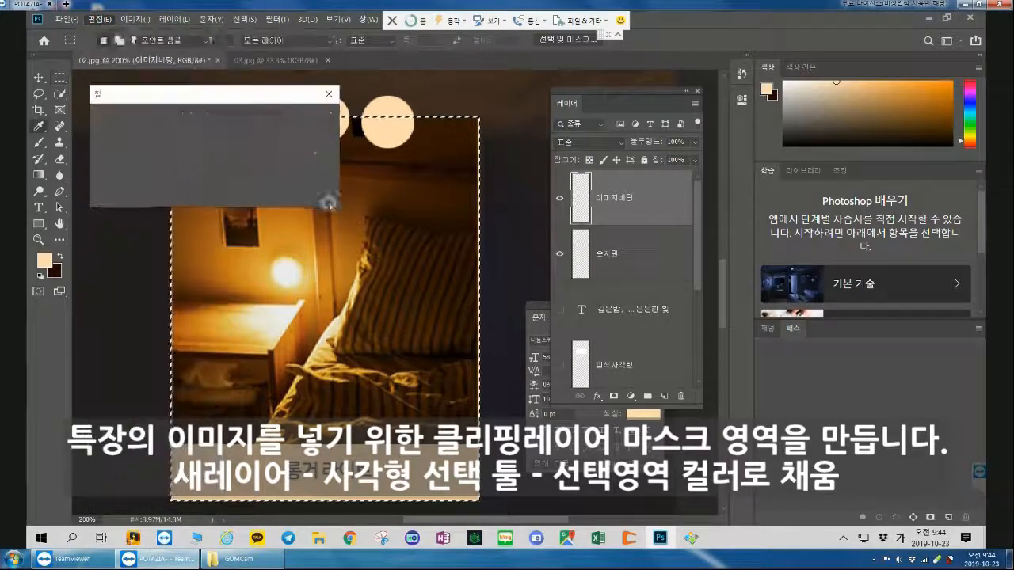
click(301, 122)
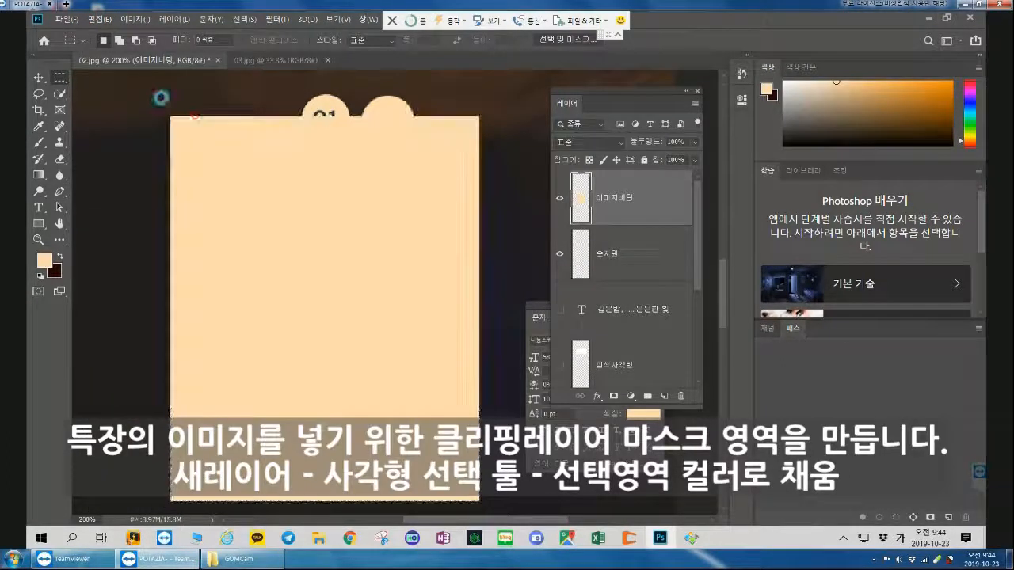
- Add the text 01 beside the cream card and set its colour to dark grey #201e1f
click(38, 208)
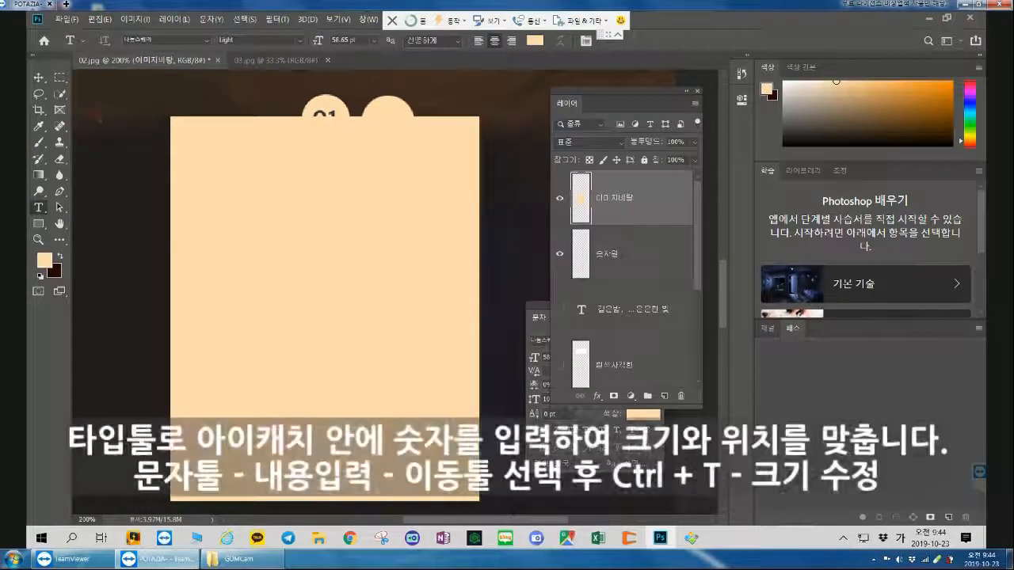
click(96, 116)
text(01)
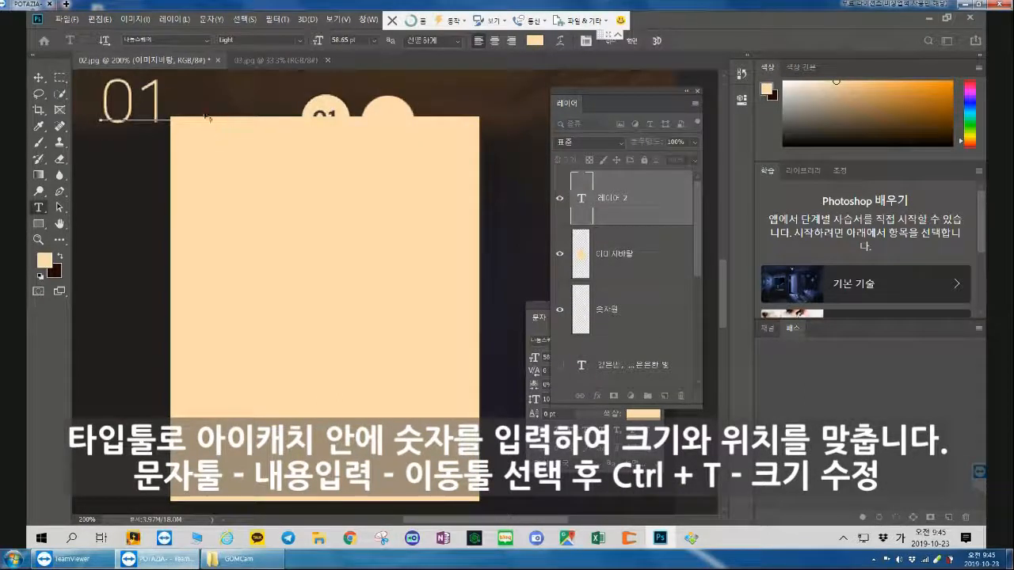
key(ctrl+a)
click(537, 42)
click(117, 210)
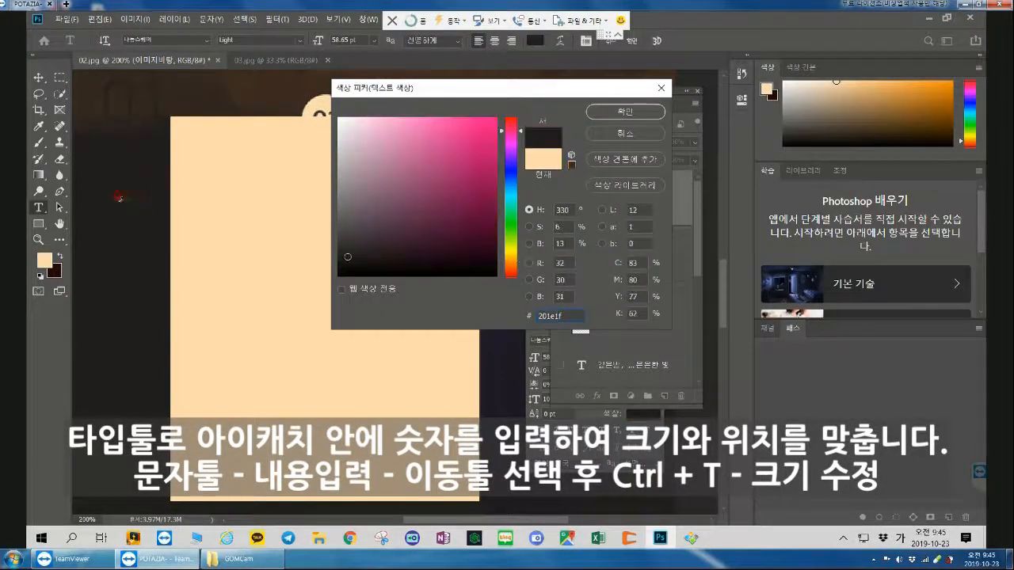
click(591, 113)
- Move the 01 text onto the copied cream circle and scale it to about 47% so it fits inside
click(38, 77)
drag(229, 129, 404, 129)
key(ctrl+t)
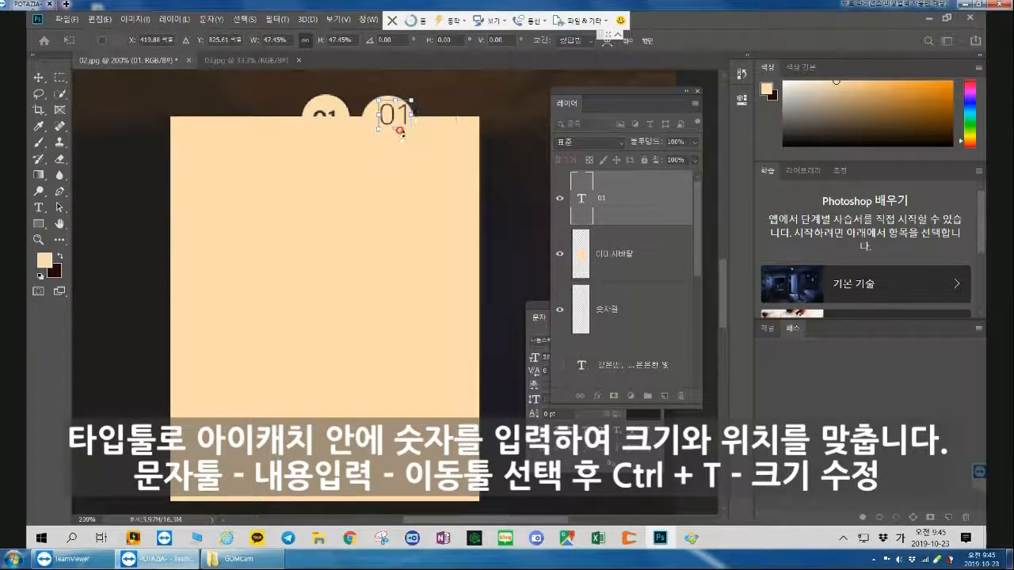
key(Return)
- Set the 01 text's font style to Bold and move it over the card's upper edge, near the middle
click(38, 208)
double_click(394, 115)
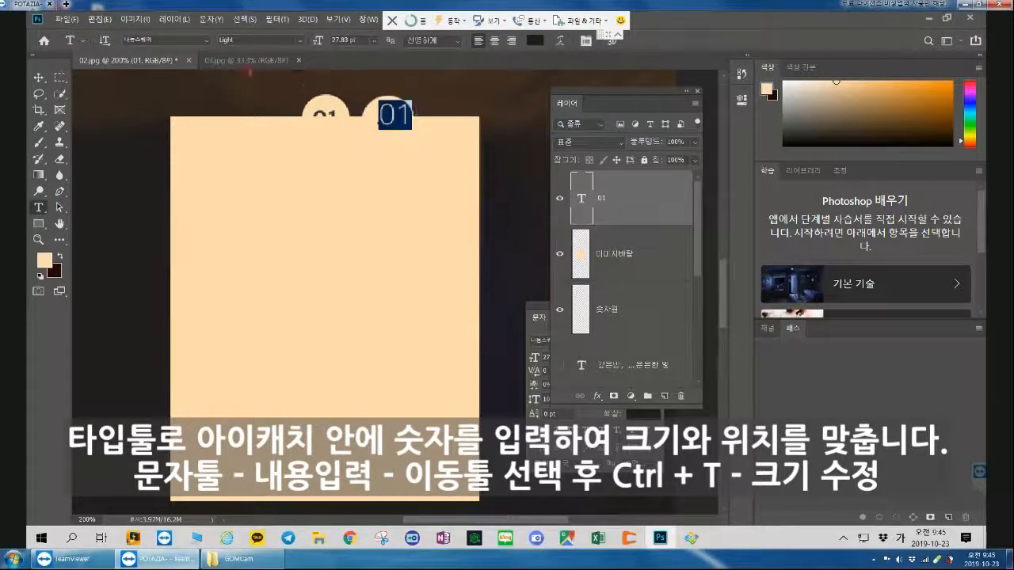
click(262, 39)
click(281, 73)
click(38, 78)
drag(400, 120, 339, 133)
click(38, 208)
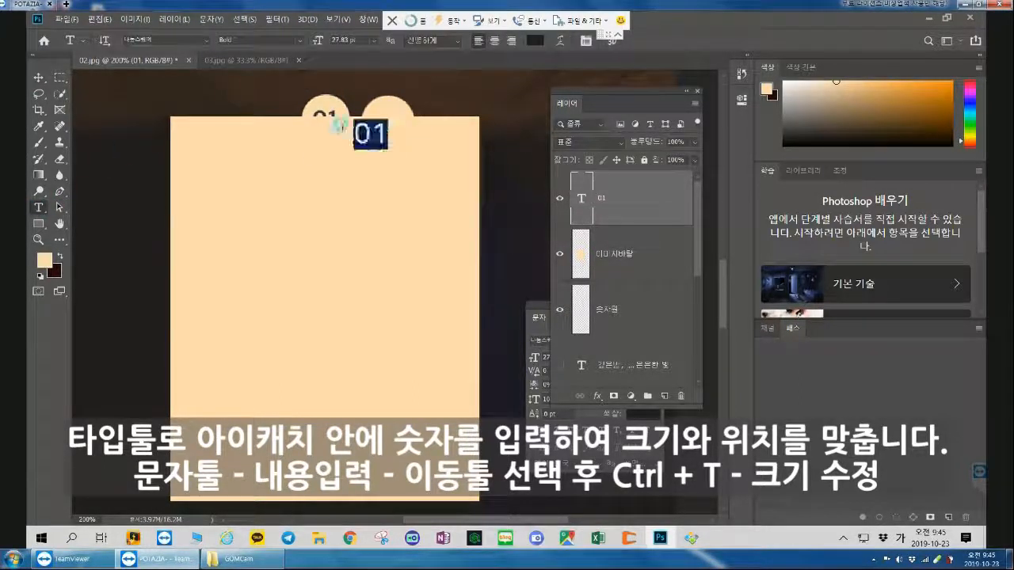
key(ctrl+Return)
key(v)
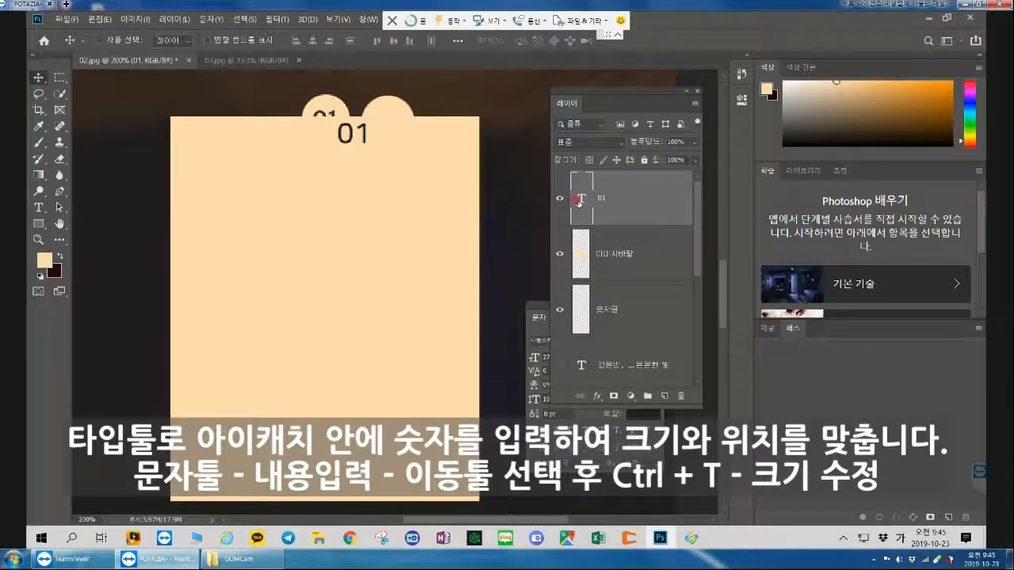
- Align the 01 text, 이미지바탕 and 숫자원 layers by their horizontal centres
click(637, 306)
shift+click(648, 247)
shift+click(648, 210)
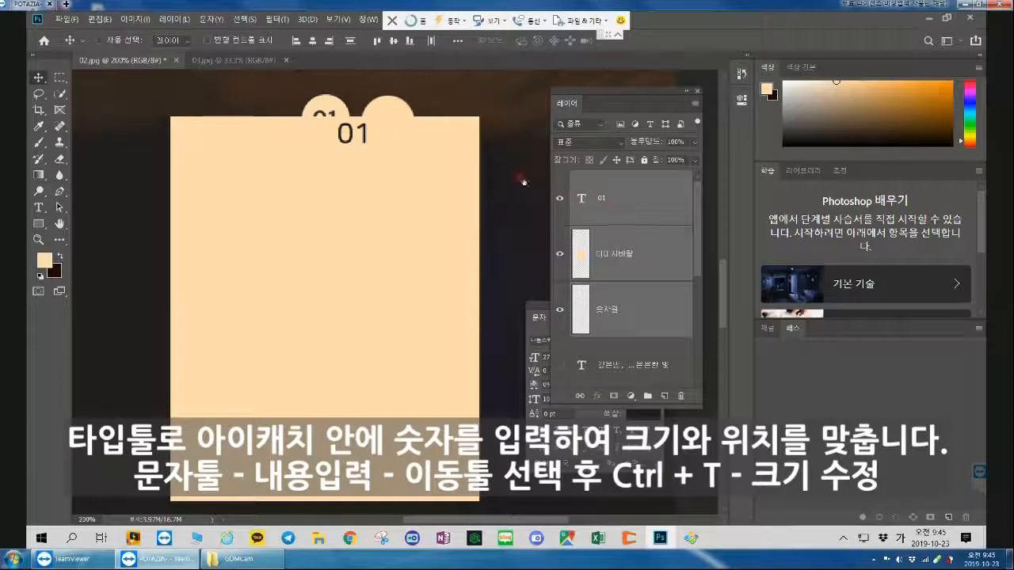
click(309, 42)
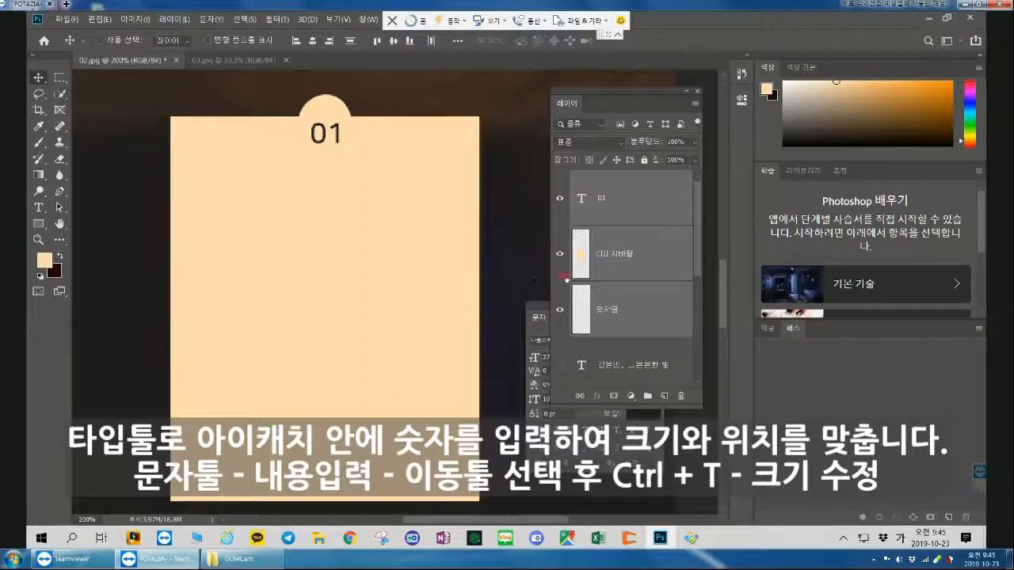
- Move the 숫자원 layer above 이미지바탕 and align the 01 text and circle by their vertical centres
mouse_move(638, 267)
mouse_down()
mouse_move(628, 234)
mouse_move(634, 203)
mouse_move(637, 252)
mouse_up()
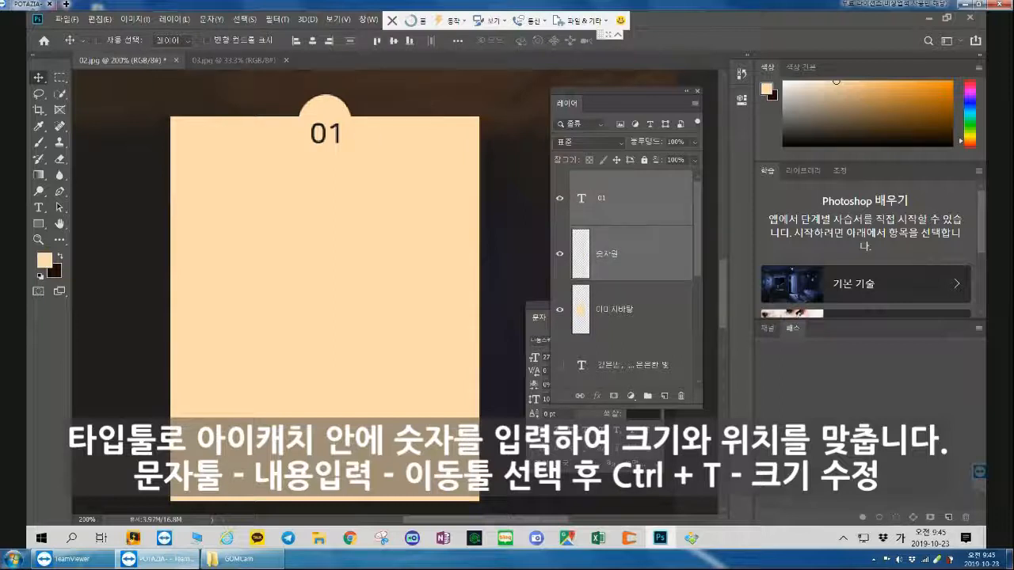
click(393, 41)
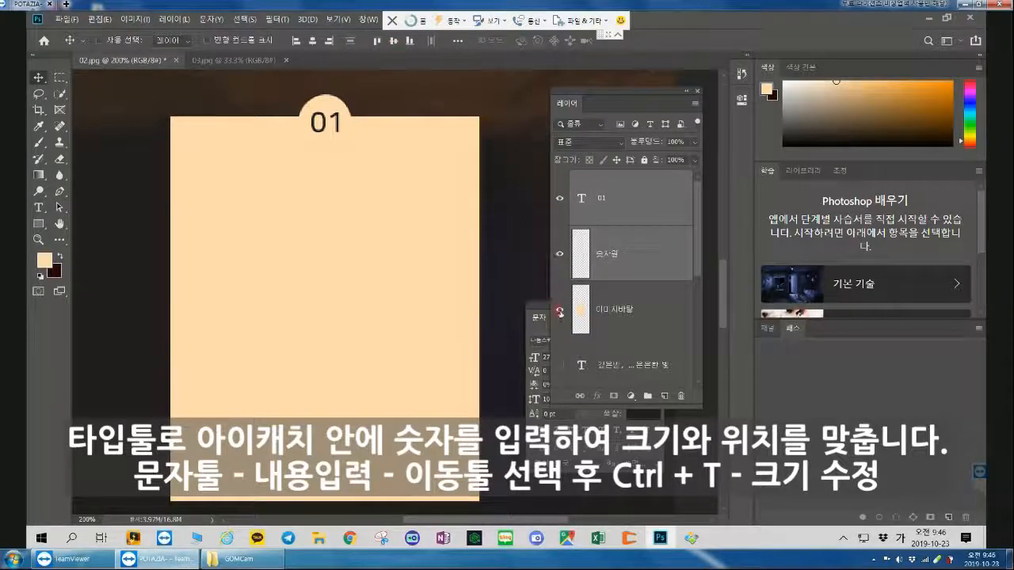
- Compare the cream 이미지바탕 card with the original card beneath it by toggling the layer's visibility
click(560, 310)
click(560, 310)
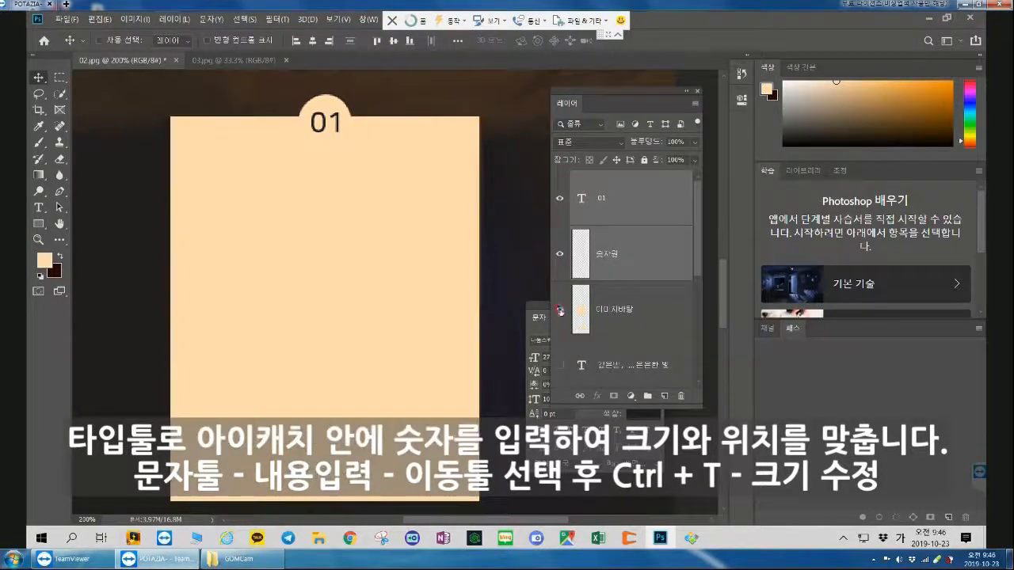
click(655, 316)
click(560, 310)
click(561, 310)
click(560, 310)
click(560, 310)
click(560, 311)
click(560, 310)
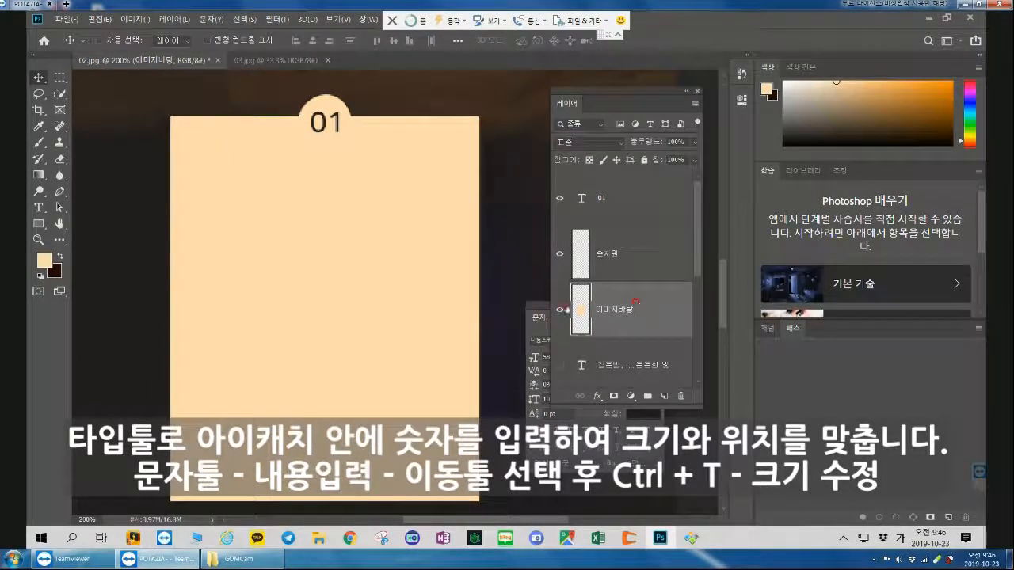
- Duplicate the 이미지바탕 layer and recolour the copy to a darker brown with Hue/Saturation
drag(650, 311, 664, 396)
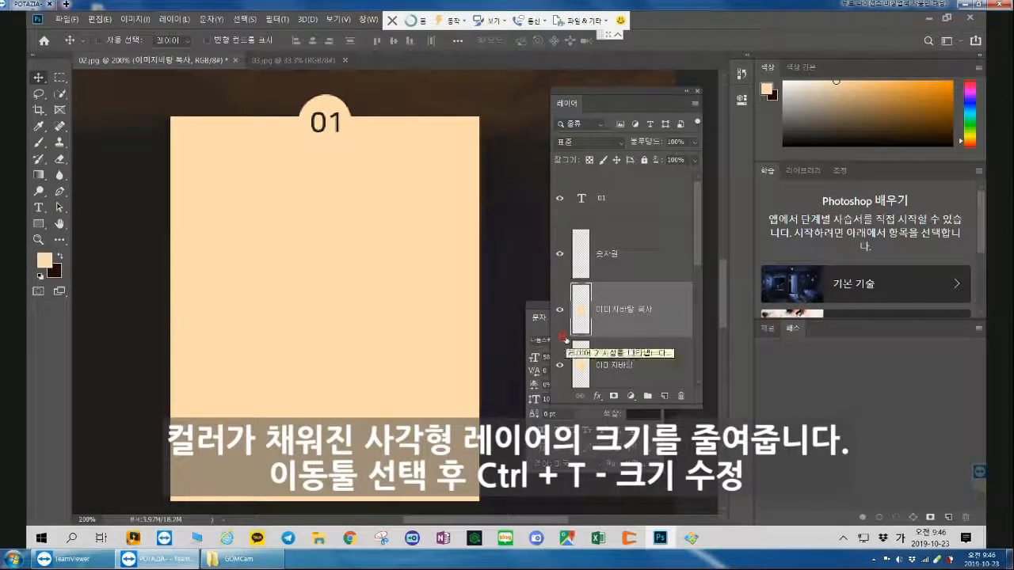
key(ctrl+u)
drag(599, 175, 636, 177)
drag(598, 208, 573, 209)
click(776, 82)
- Rename the brown card copy's layer as 이미지크리핑마스크
click(560, 310)
click(560, 311)
click(560, 311)
click(560, 311)
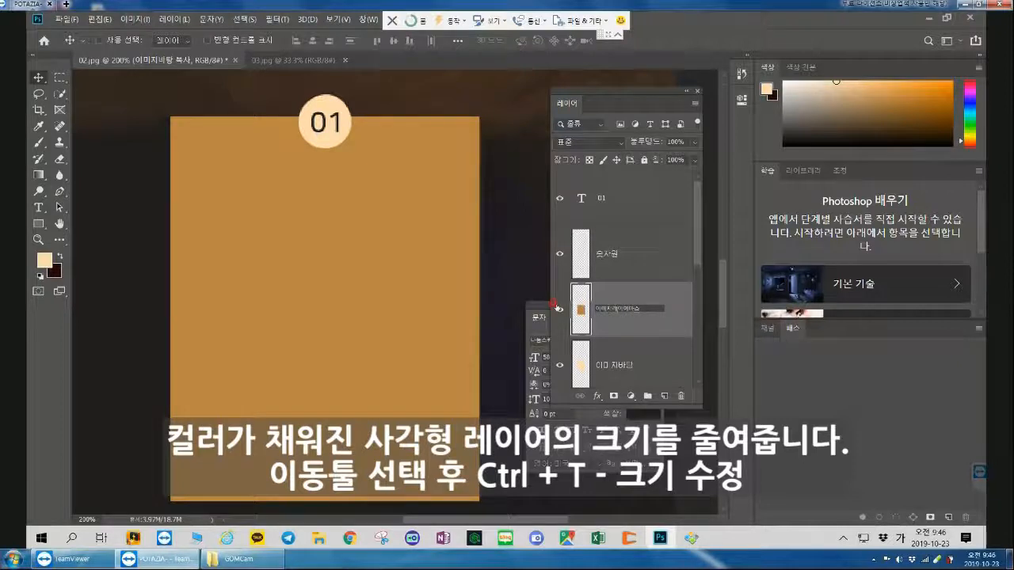
text(클리핑마스크)
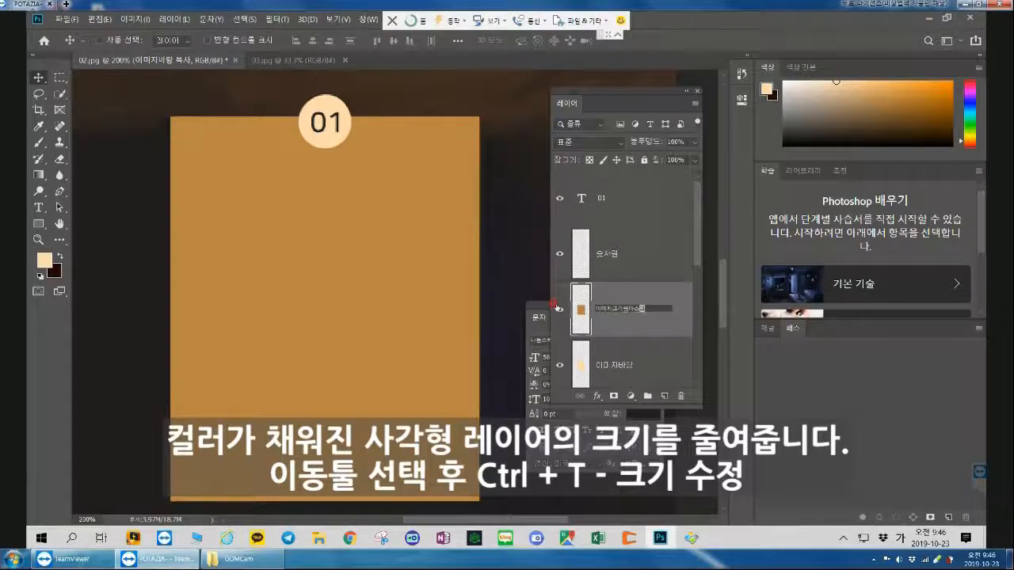
key(Return)
- Shorten the brown rectangle from below to about 82% height and inset its edges slightly, leaving a thin cream border and a caption strip
key(ctrl+t)
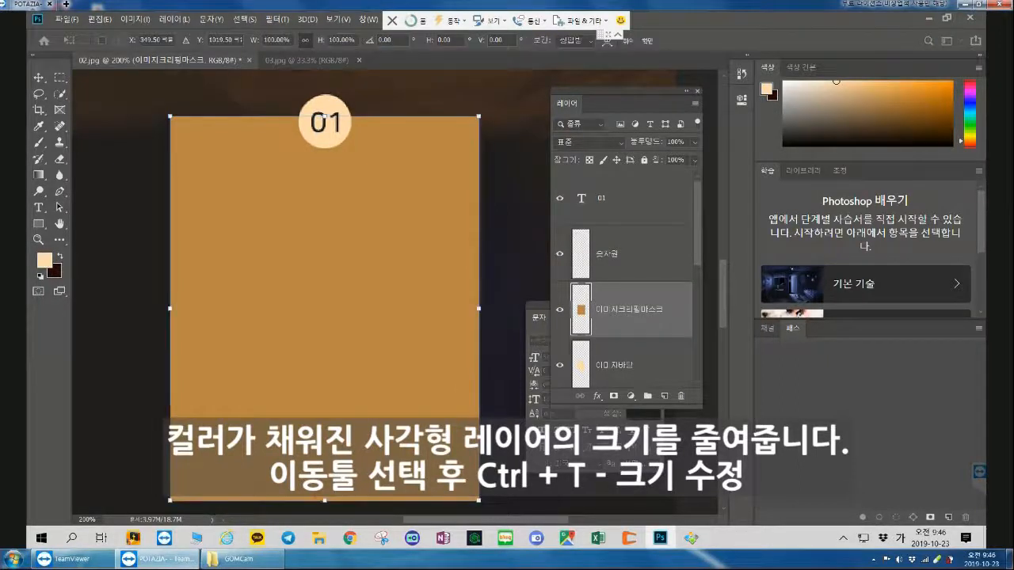
drag(323, 500, 337, 397)
key(ctrl+z)
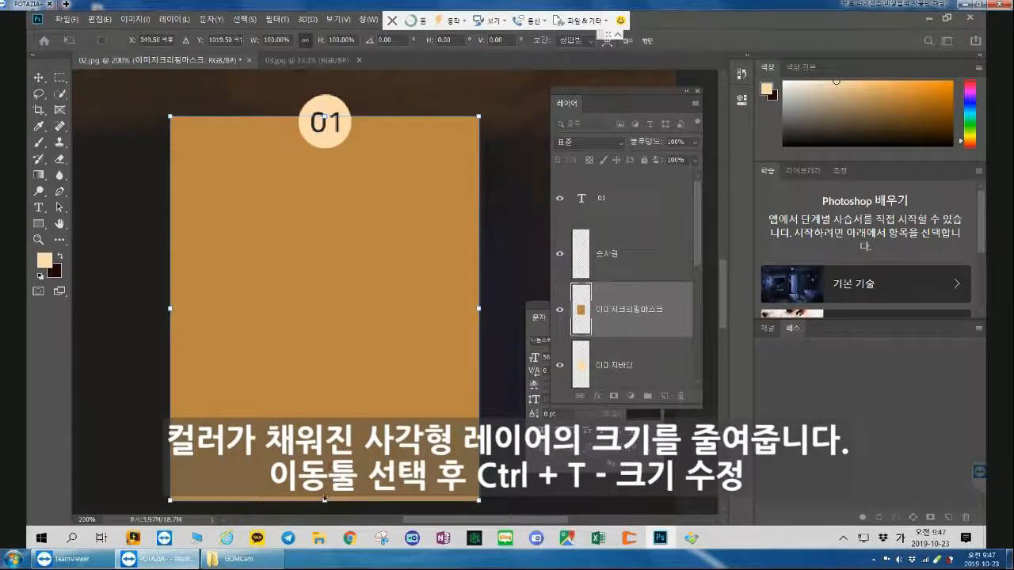
drag(324, 500, 362, 430)
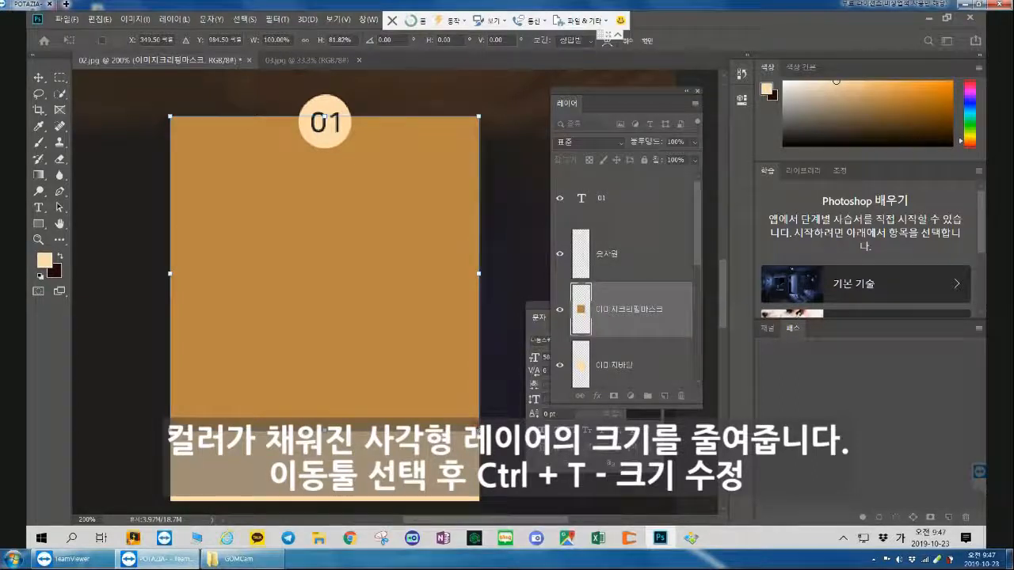
drag(477, 429, 474, 425)
key(Return)
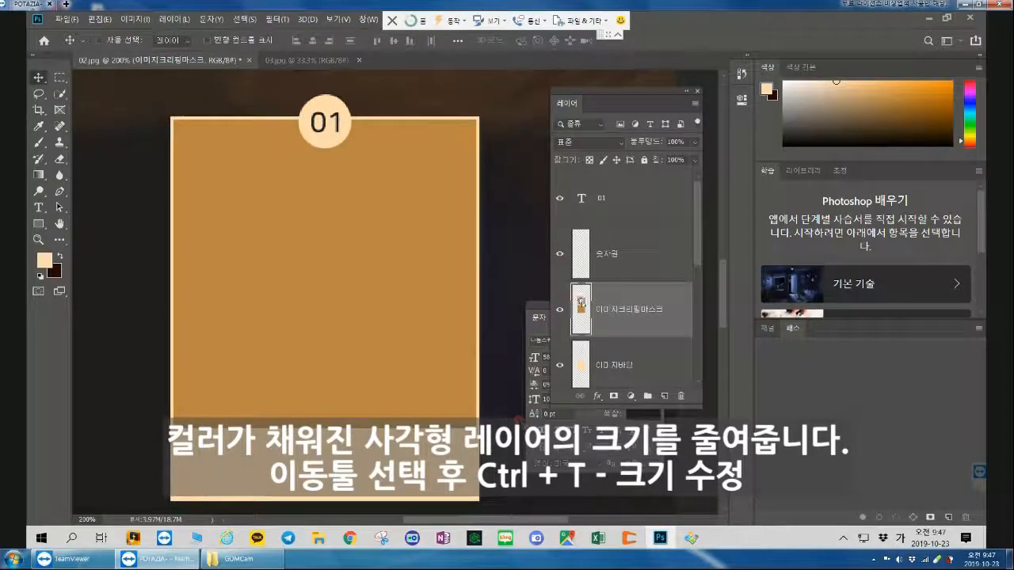
- Find KakaoTalk_20191022_161116462.jpg in the 1022 folder and open it in Photoshop
key(z)
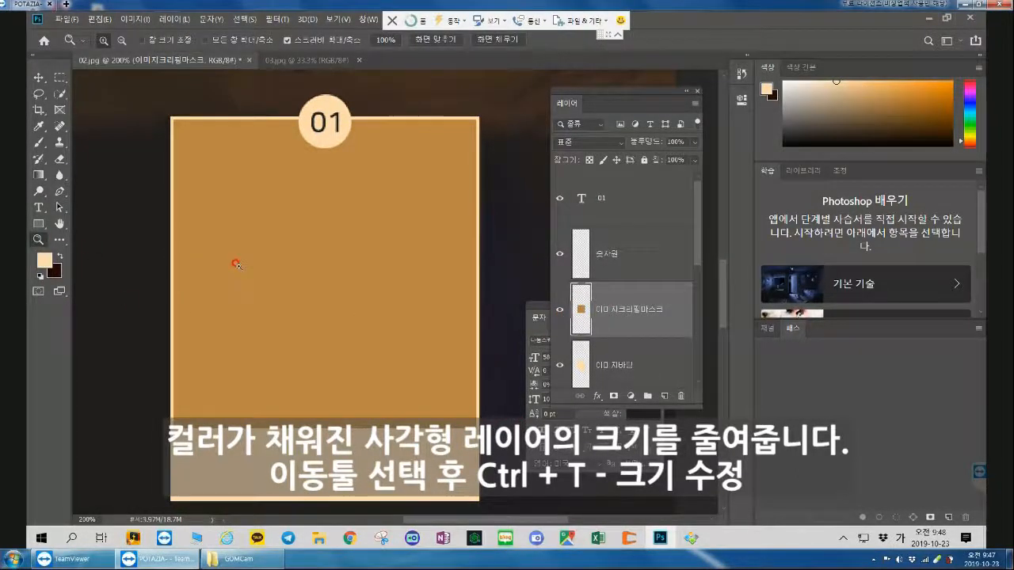
alt+click(233, 267)
alt+click(286, 278)
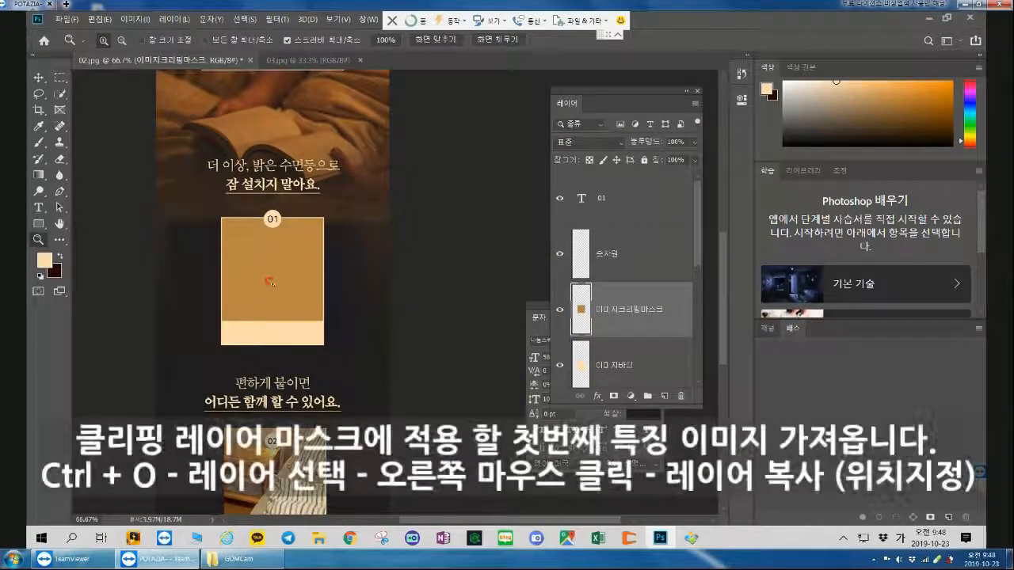
scroll(270, 283, up, 1)
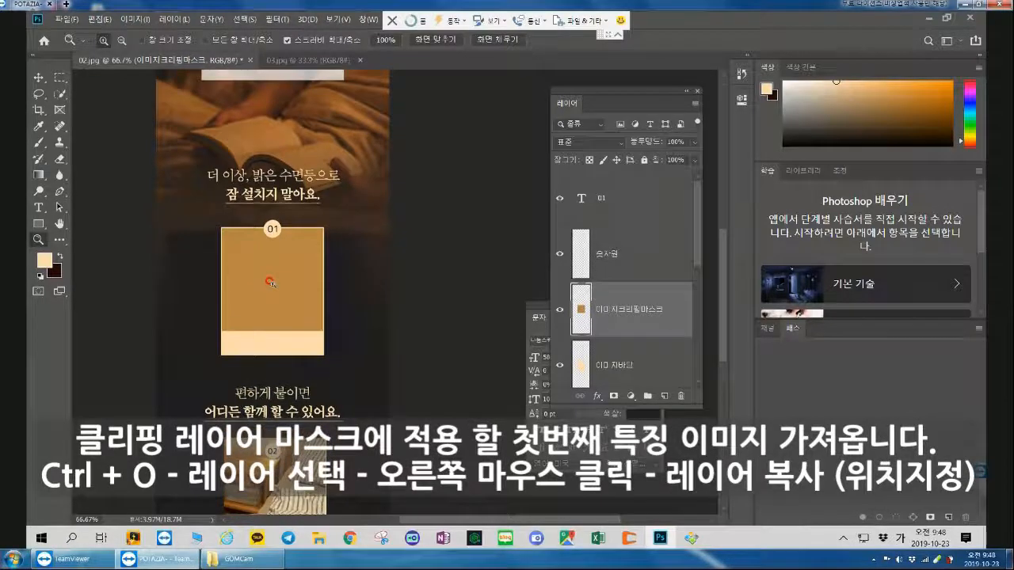
click(319, 538)
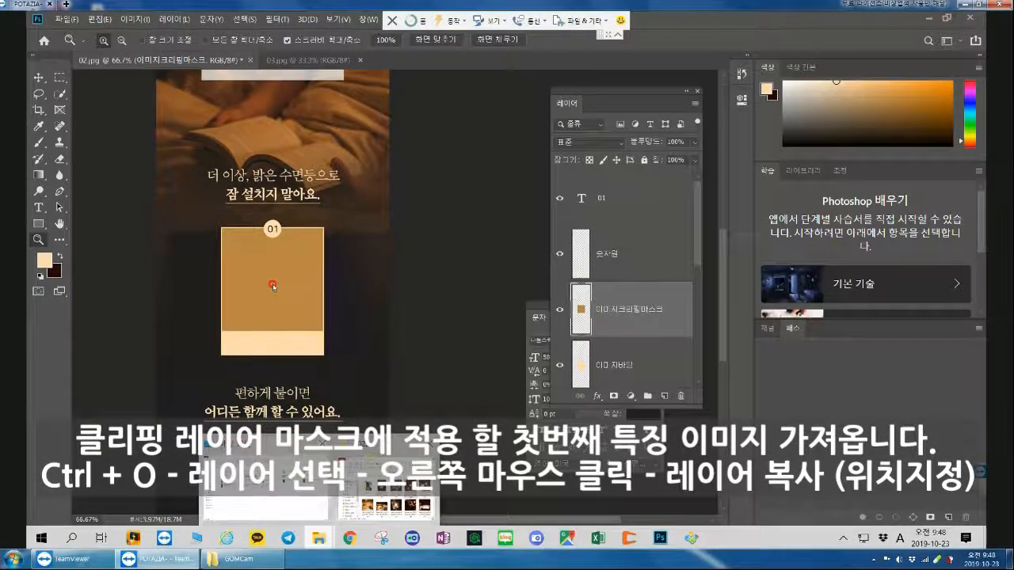
click(382, 481)
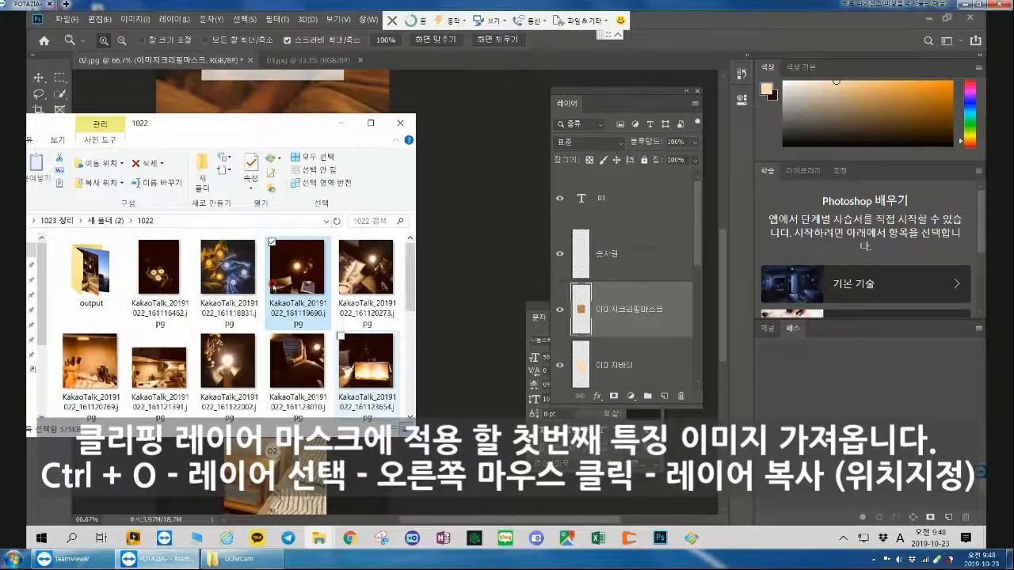
click(160, 270)
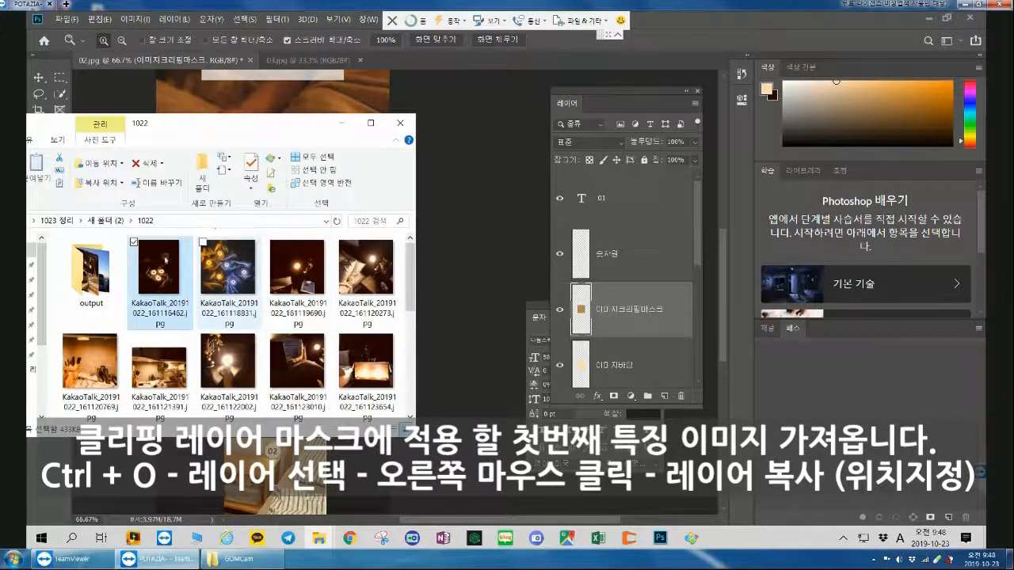
drag(194, 125, 615, 147)
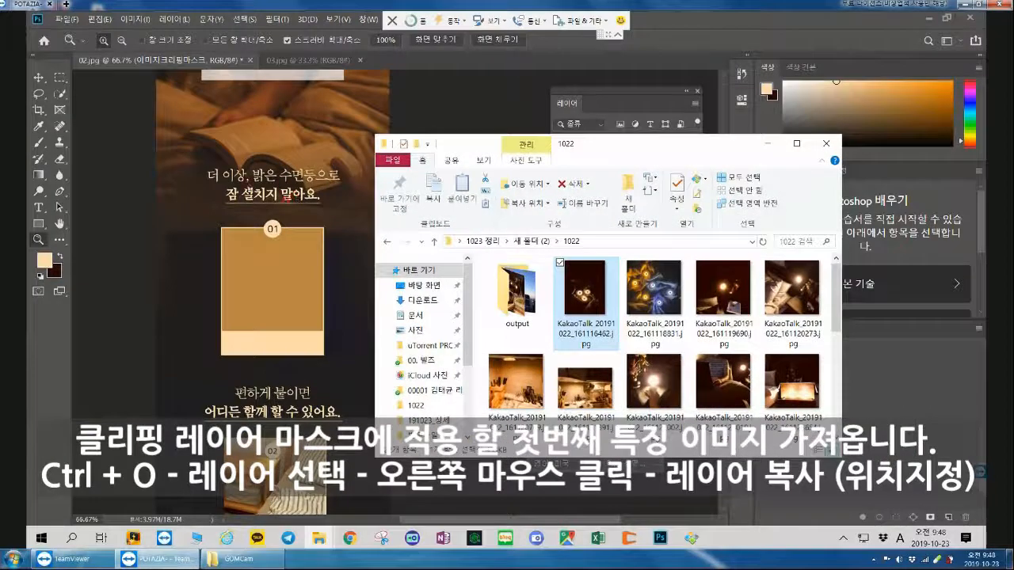
right_click(583, 286)
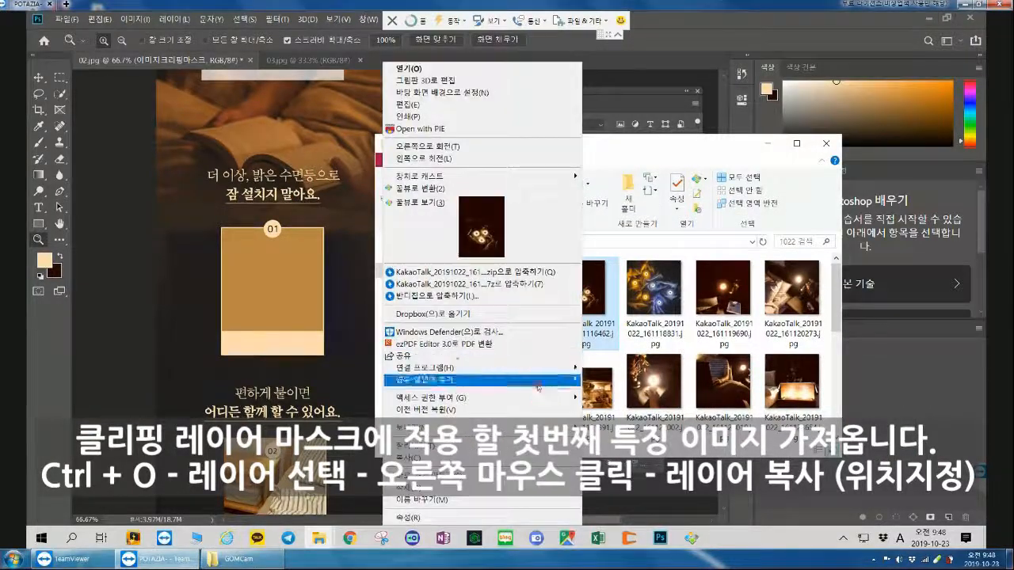
mouse_move(571, 368)
click(604, 369)
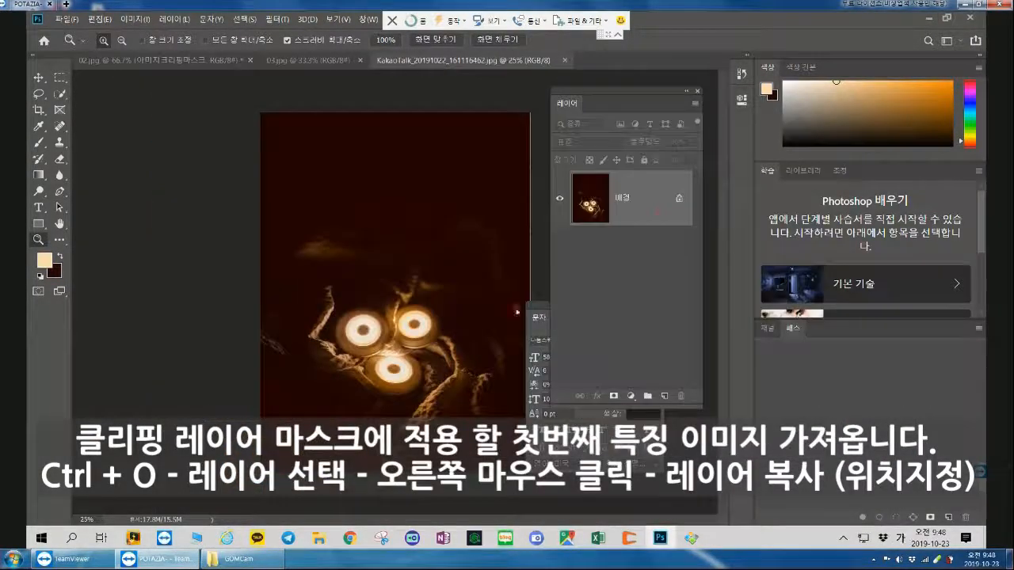
- Duplicate the photo's background layer into 02.jpg with the name 클리핑마스크-01, and close the photo document
right_click(638, 192)
click(658, 215)
click(510, 198)
click(496, 215)
text(ㅌ)
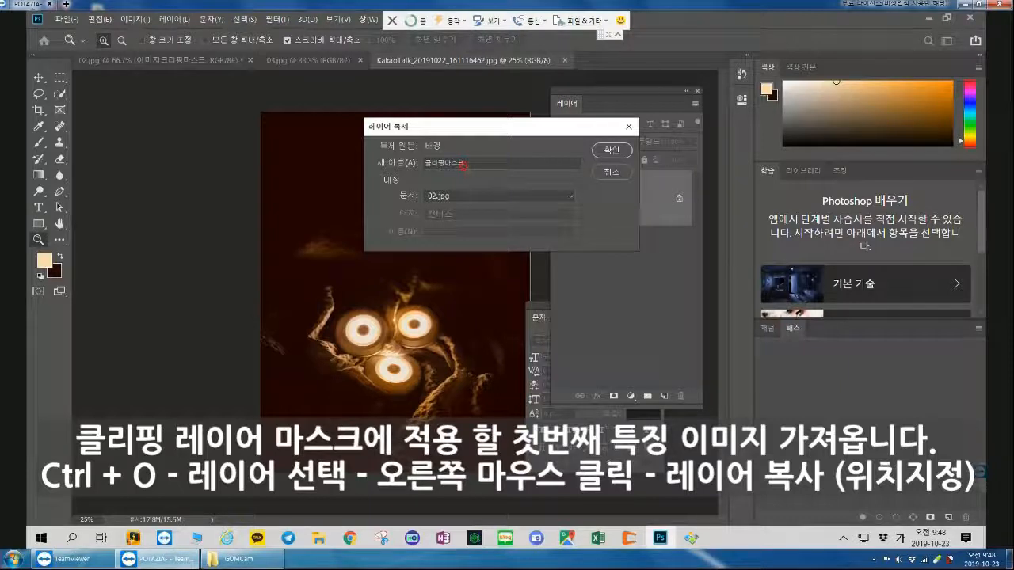
click(606, 148)
click(564, 60)
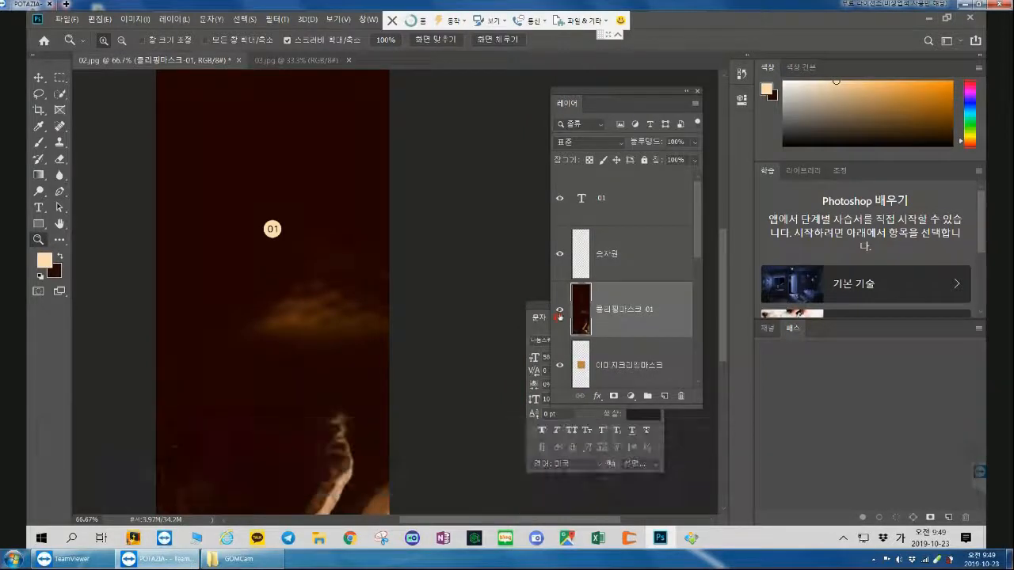
- Clip the 클리핑마스크-01 photo layer to the 이미지크리핑마스크 rectangle with a clipping mask
scroll(634, 258, down, 2)
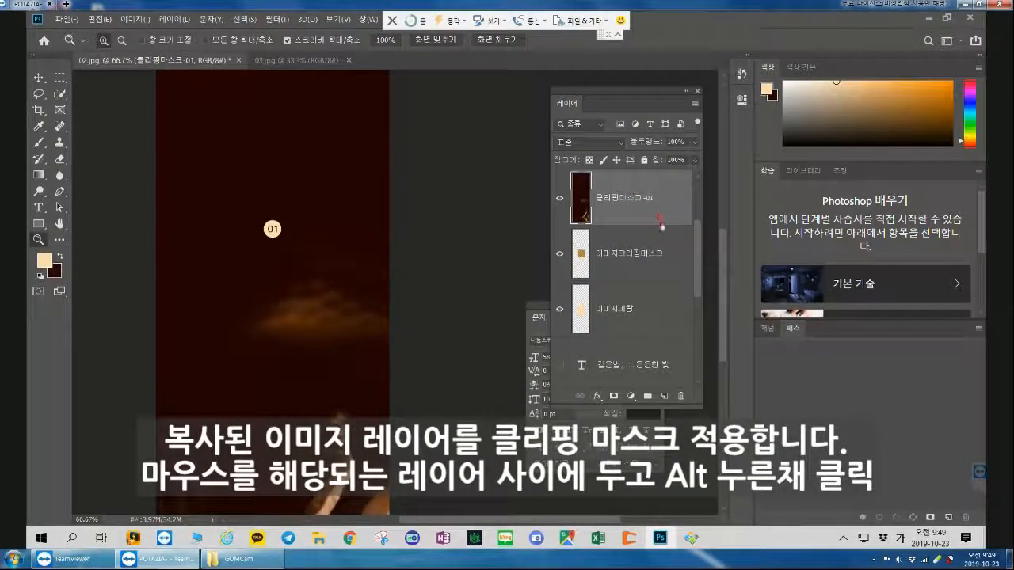
key(alt)
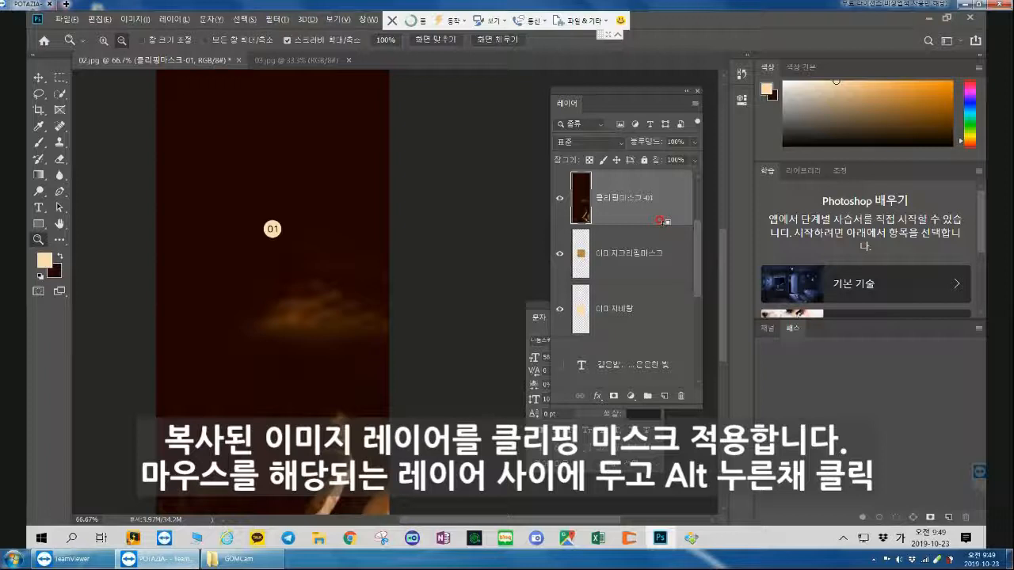
alt+click(662, 220)
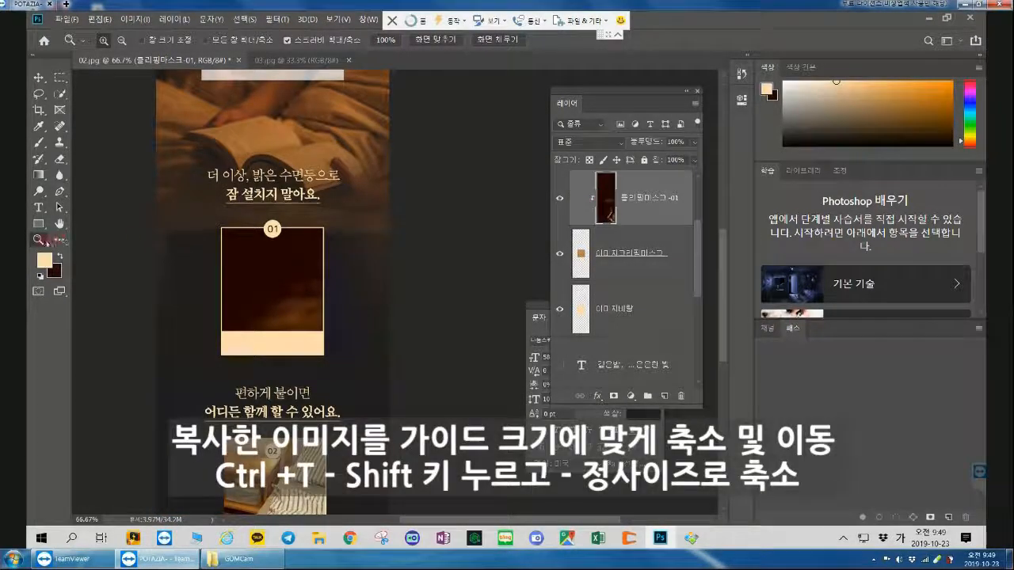
alt+click(404, 235)
alt+click(403, 233)
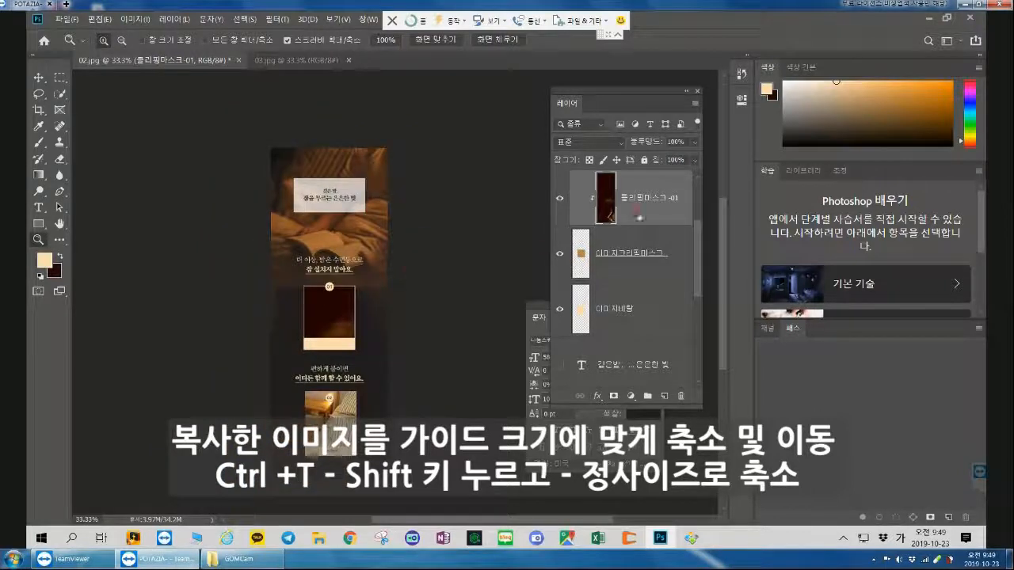
- Scale the 클리핑마스크-01 photo proportionally to 23.29% and position it over the first card's frame
key(ctrl+t)
drag(270, 148, 408, 331)
drag(436, 373, 328, 273)
key(Return)
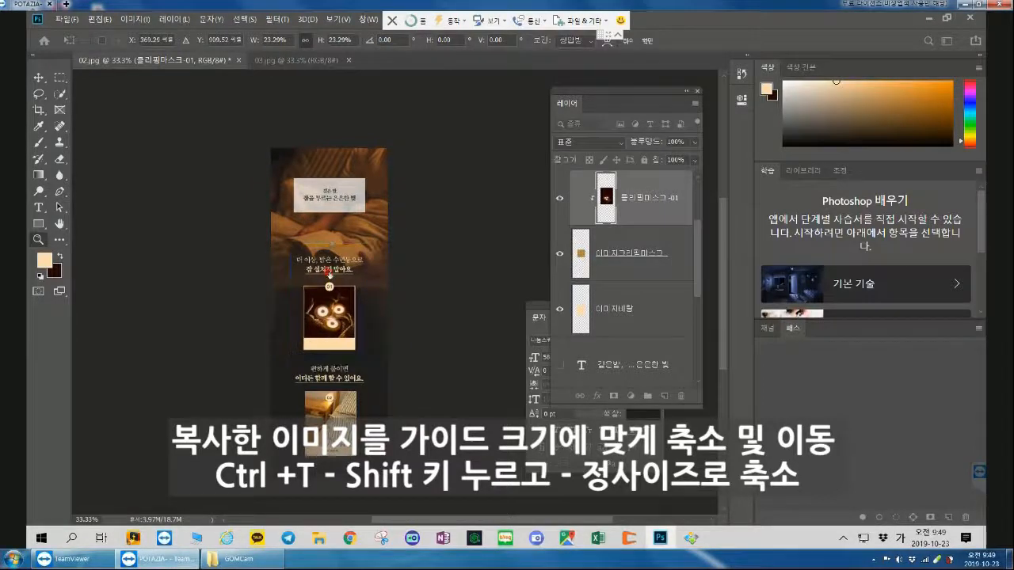
- Group the first card's layers, from the 01 text through 이미지바탕, and name the group 클리핑마스크01
drag(700, 285, 700, 184)
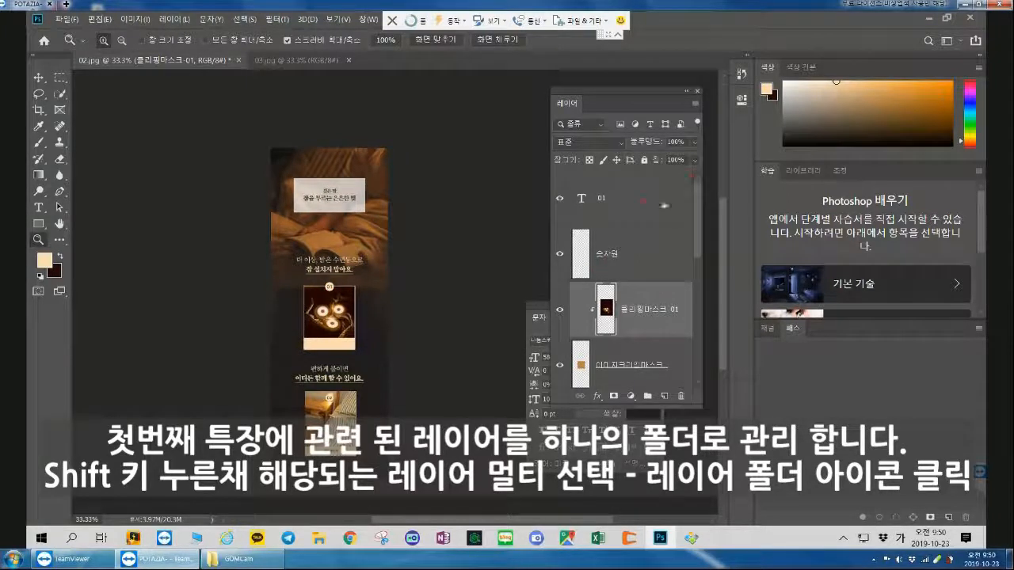
click(640, 206)
scroll(650, 207, down, 2)
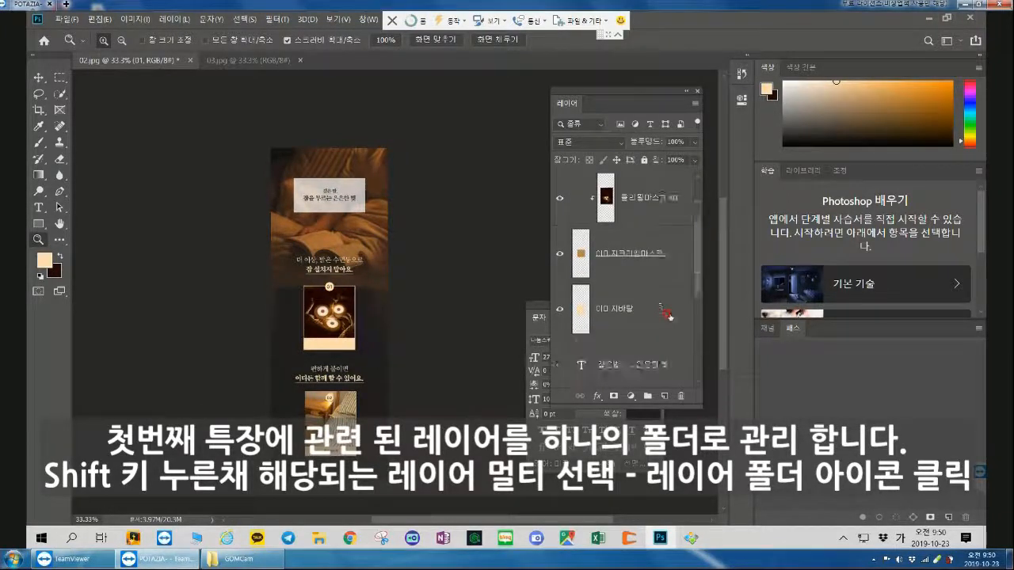
shift+click(662, 311)
scroll(664, 301, up, 2)
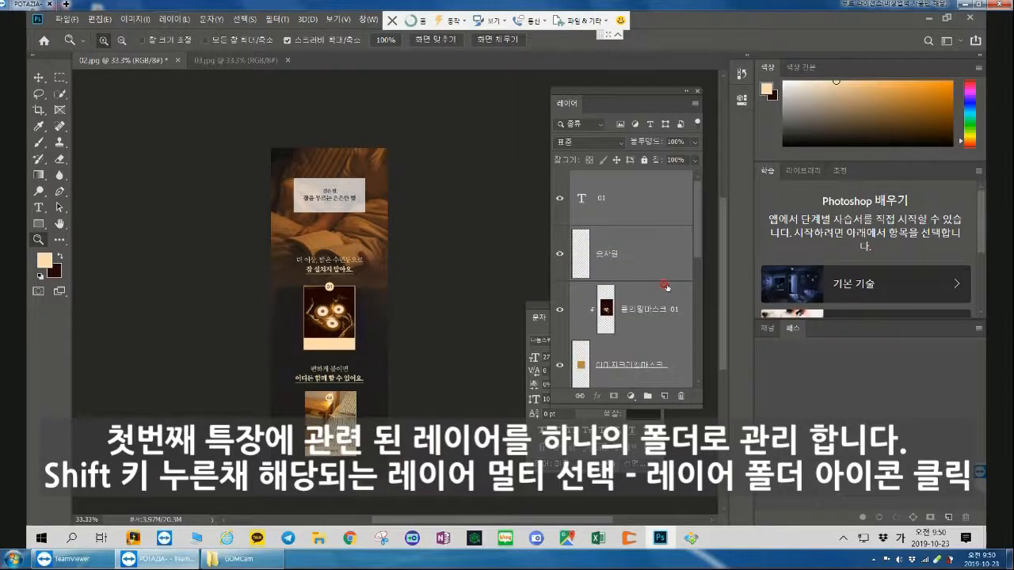
click(648, 395)
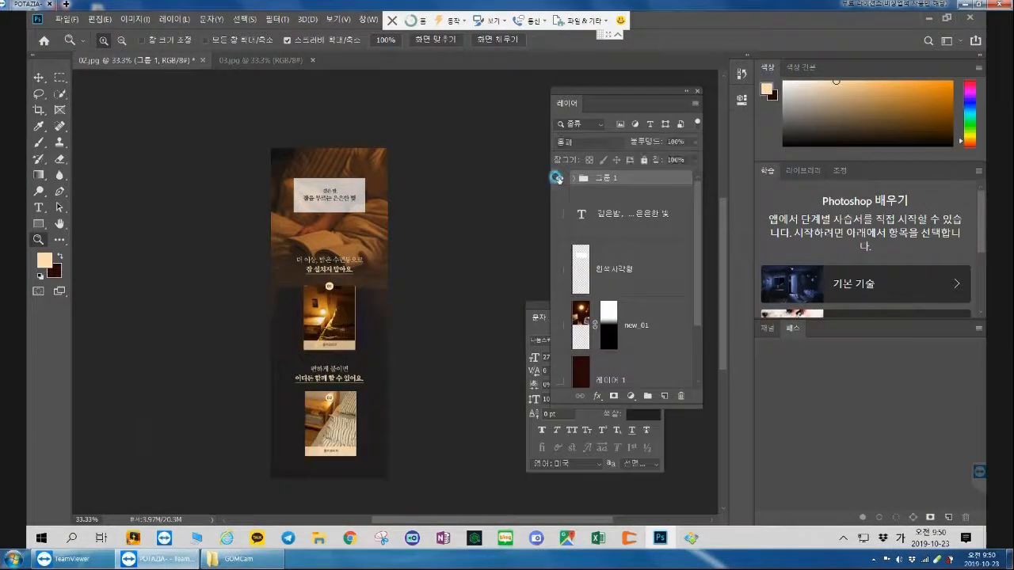
double_click(633, 175)
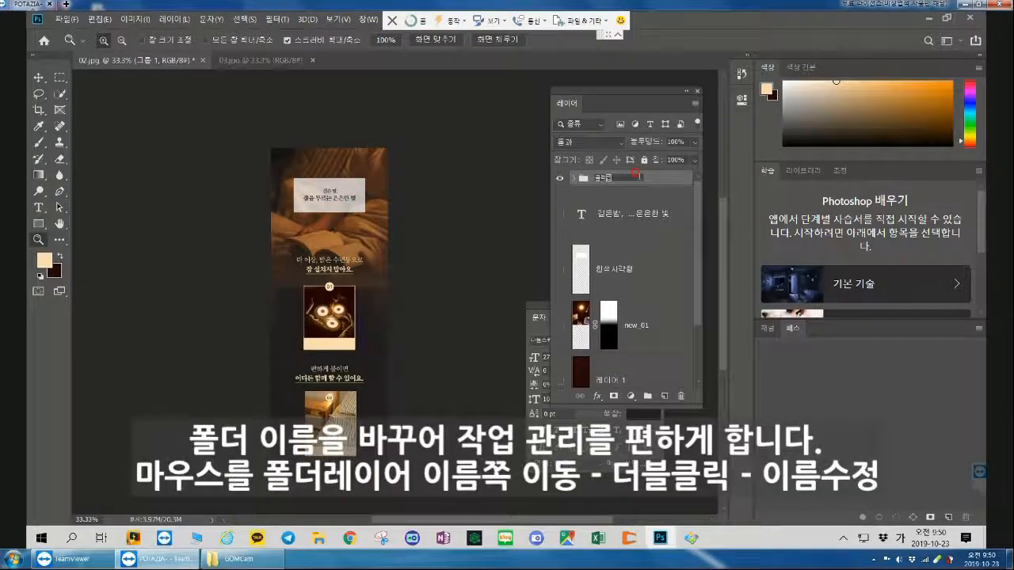
key(Return)
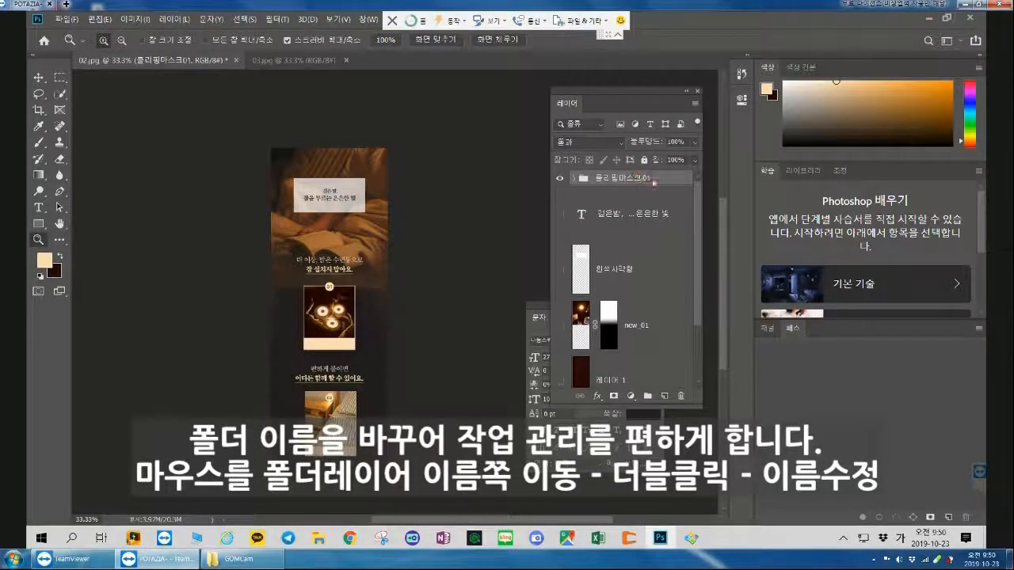
- Duplicate the 01 text layer inside the 클리핑마스크01 group and move the copy onto the card's cream caption strip
click(374, 325)
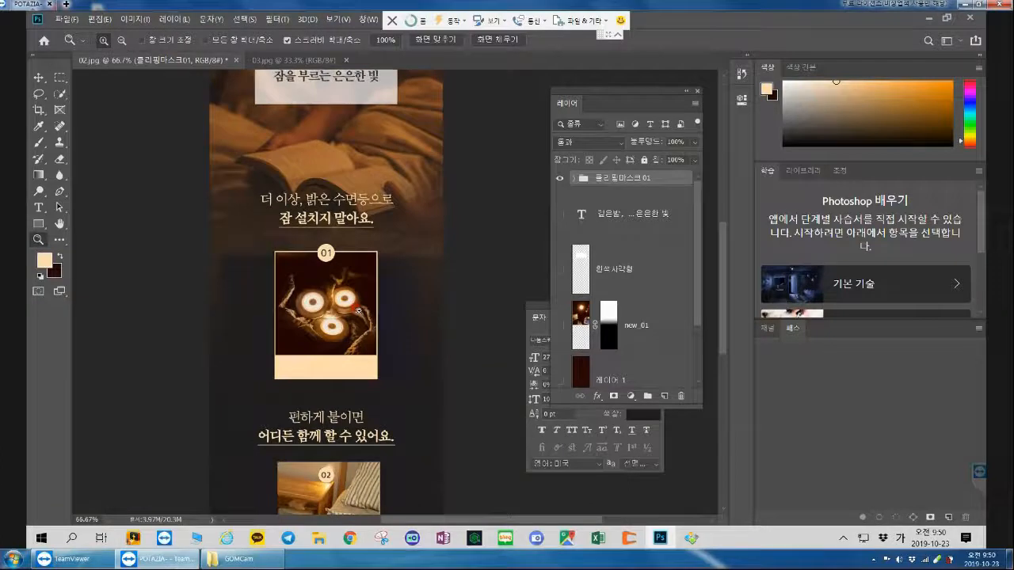
click(425, 215)
scroll(689, 318, down, 3)
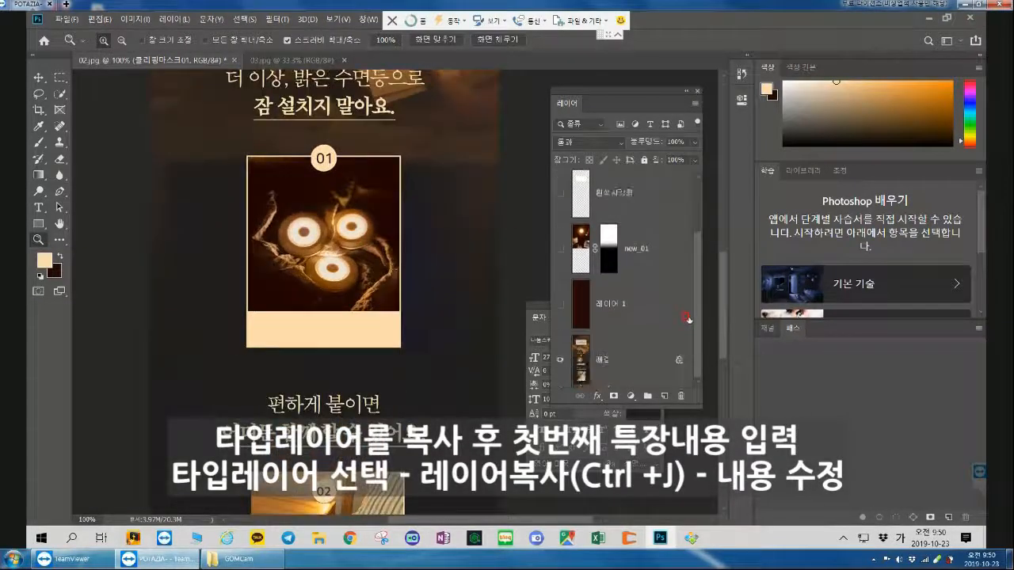
scroll(634, 285, up, 3)
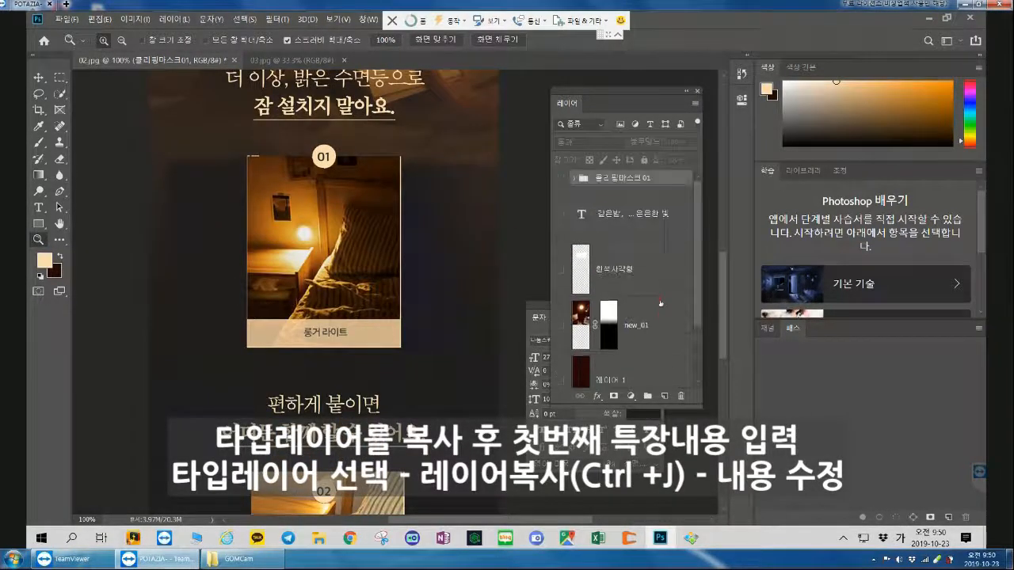
click(562, 179)
click(572, 179)
click(572, 179)
click(572, 179)
click(572, 179)
click(572, 179)
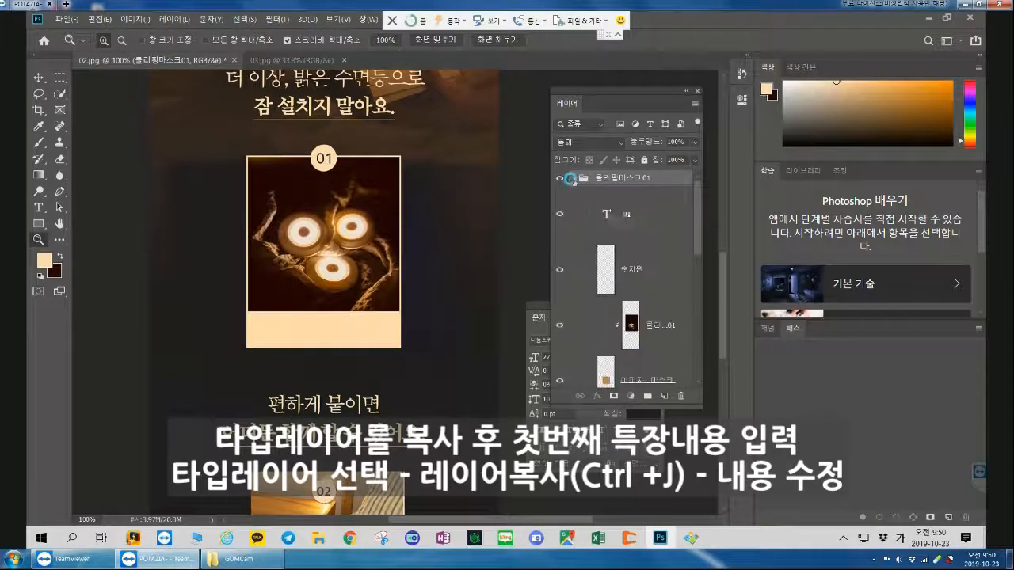
click(643, 215)
key(ctrl+j)
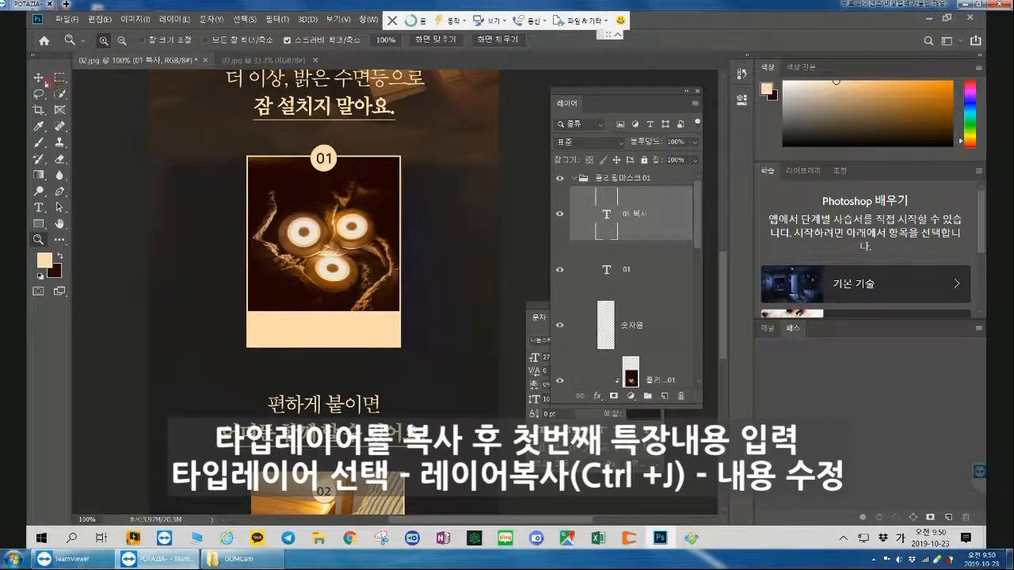
key(v)
drag(331, 168, 270, 341)
- Change the copied text to 롱 라이트 and center it on the caption strip
key(t)
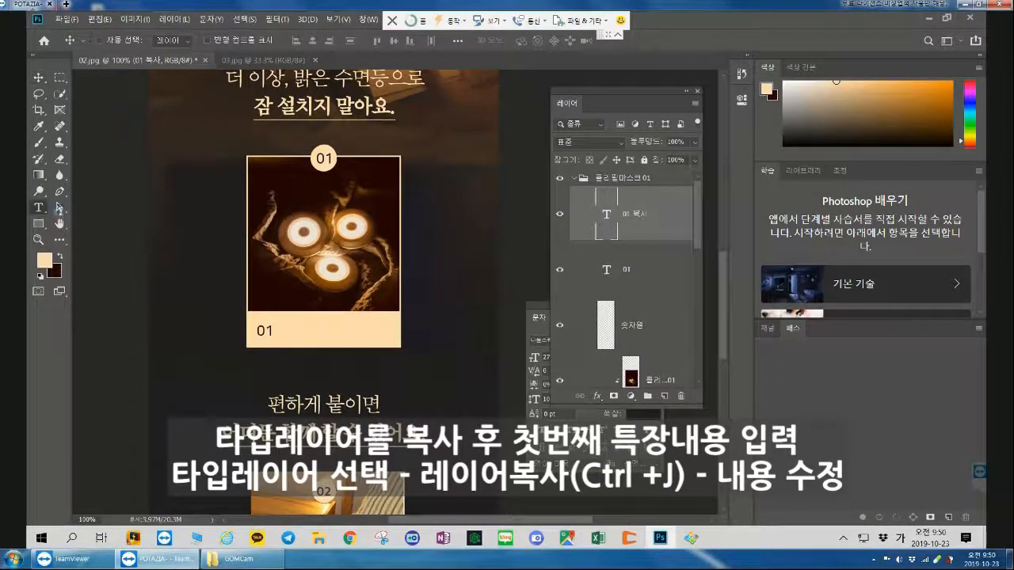
click(264, 331)
double_click(264, 330)
text(롤 라이트)
click(40, 77)
drag(283, 333, 340, 331)
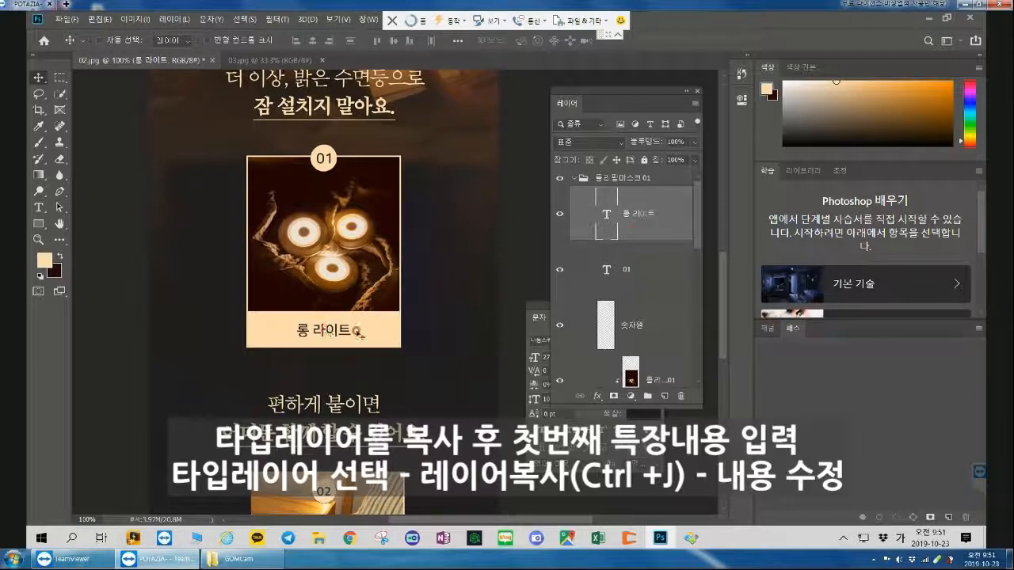
- Duplicate the 클리핑마스크01 group and move the copy straight down over the original second card
click(573, 180)
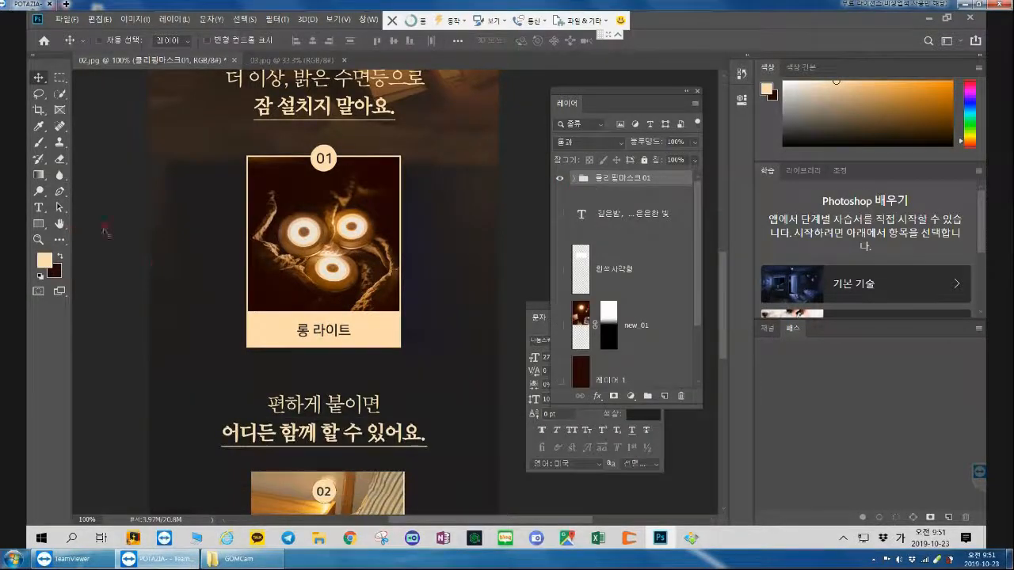
click(39, 240)
alt+click(345, 287)
scroll(348, 293, down, 2)
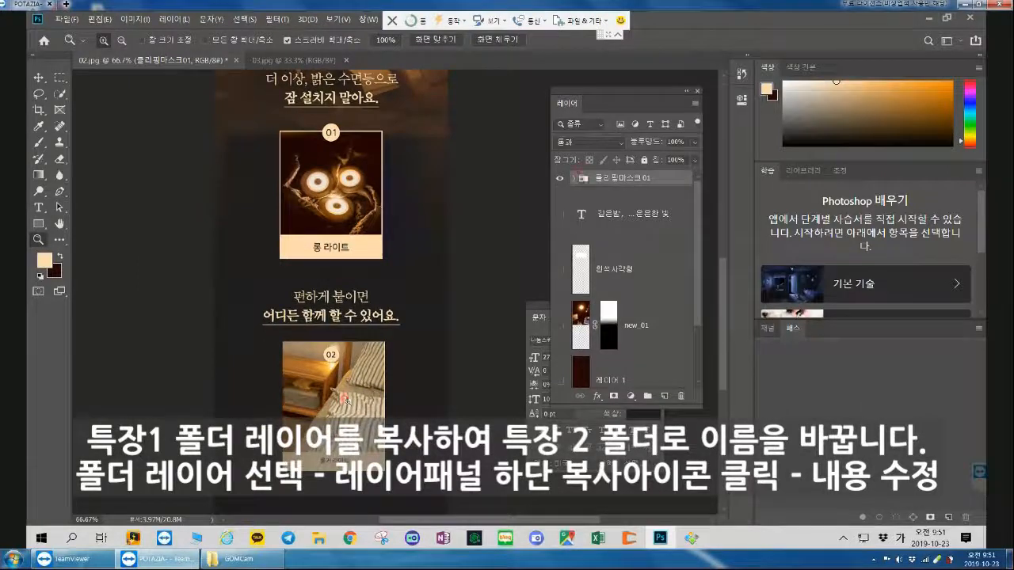
click(667, 180)
drag(668, 179, 664, 396)
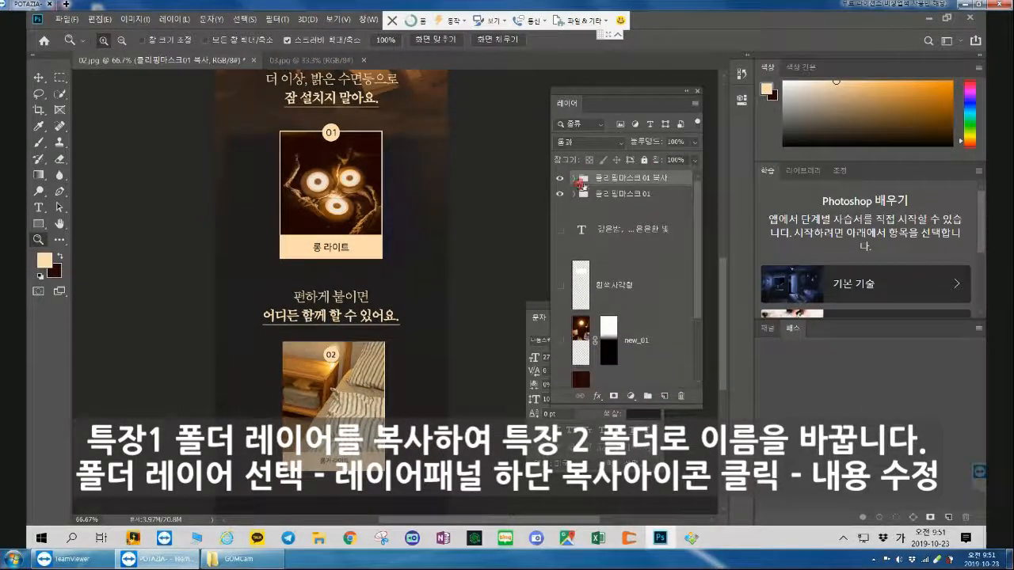
key(v)
drag(338, 138, 344, 350)
- Change the number text on the duplicated card to 02
key(t)
drag(331, 345, 356, 346)
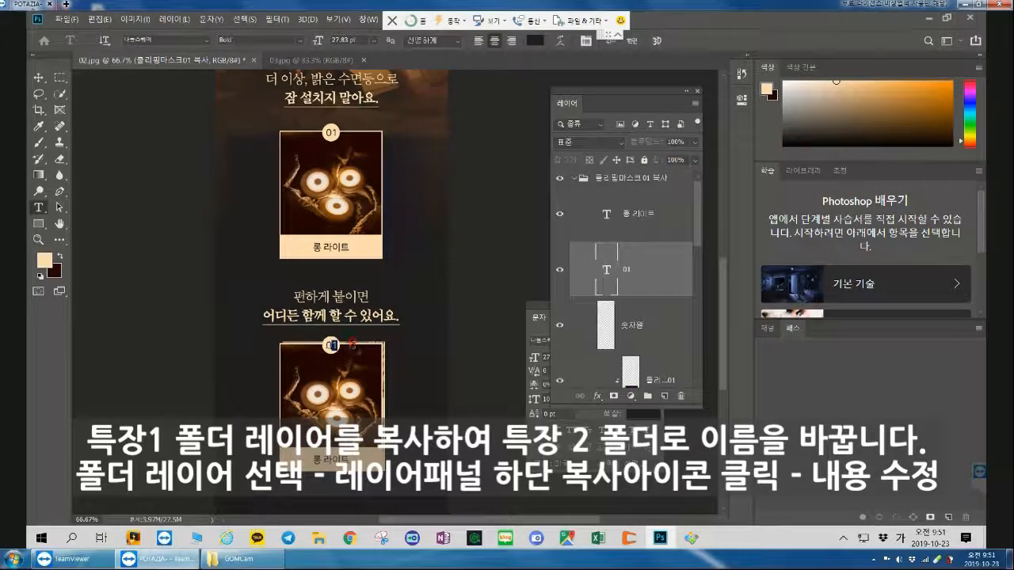
text(2)
click(60, 78)
- Select the second card's clipped photo layer, and open KakaoTalk_20191022_161127159.jpg from the 1022 folder in Photoshop
scroll(642, 279, down, 1)
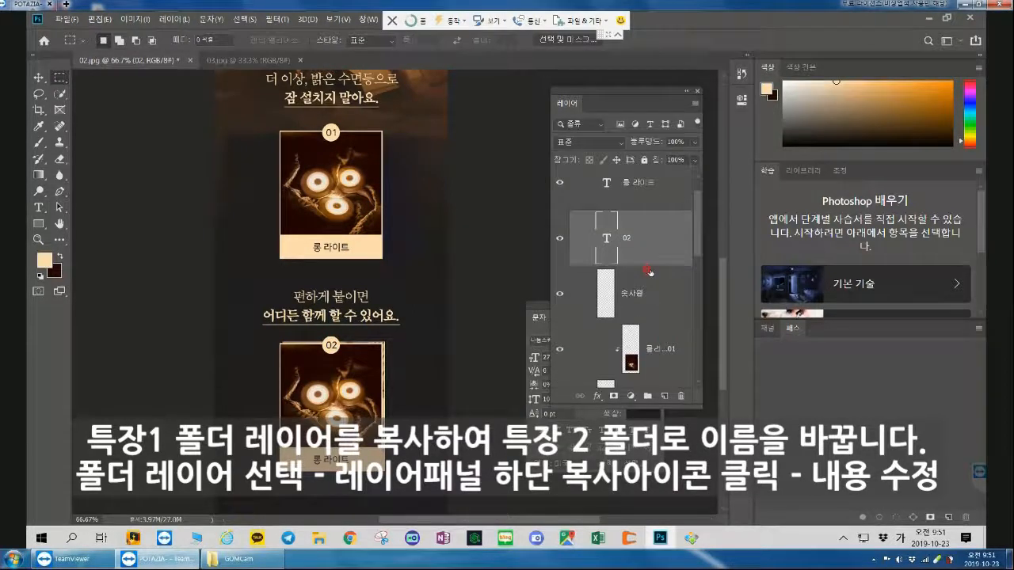
click(668, 350)
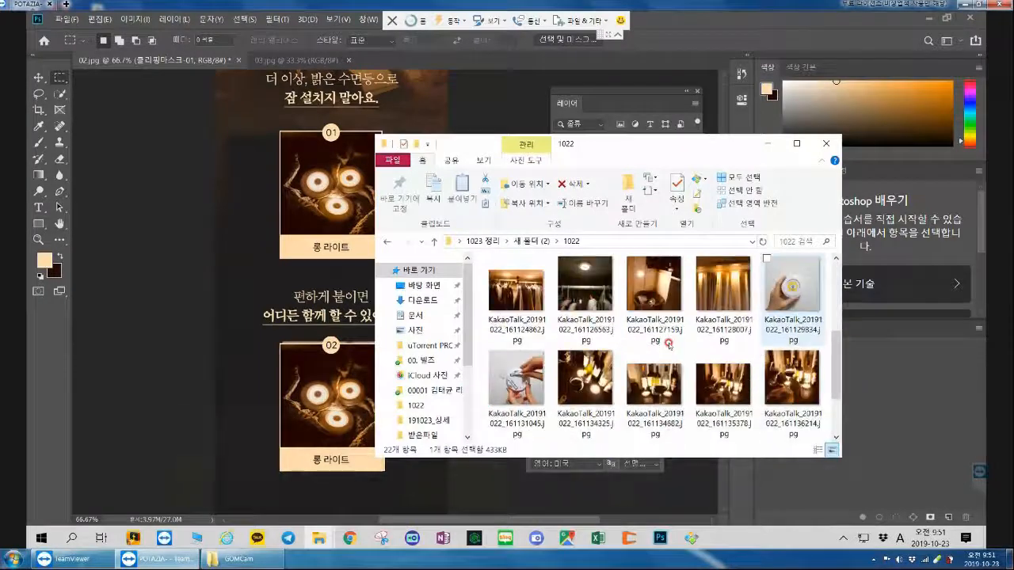
scroll(668, 344, down, 2)
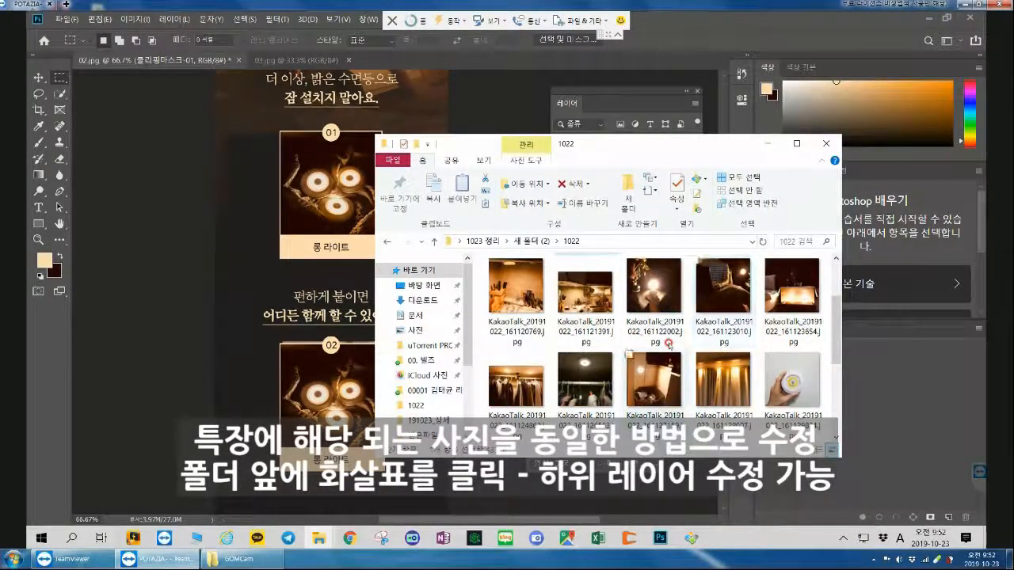
right_click(653, 369)
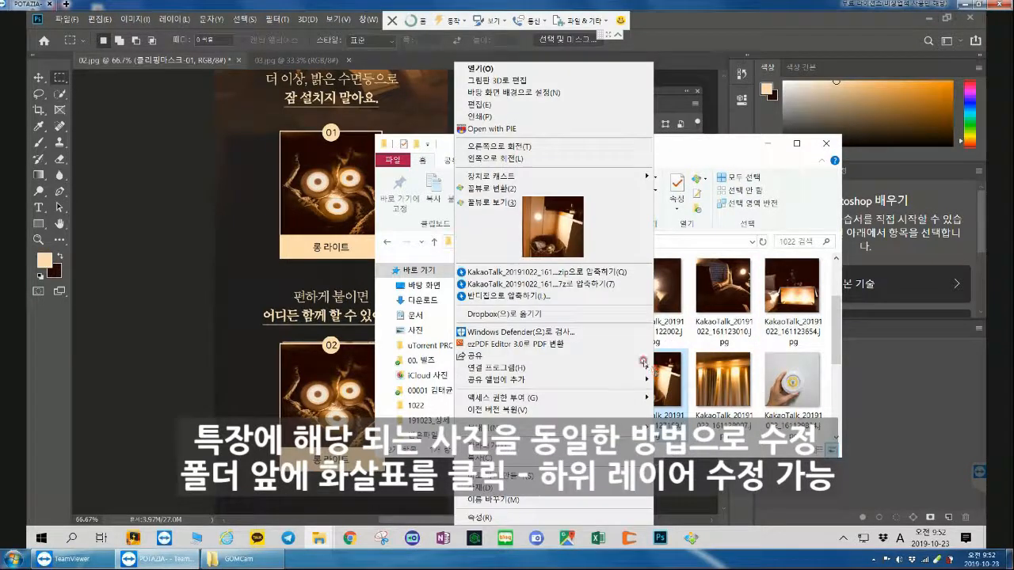
click(671, 366)
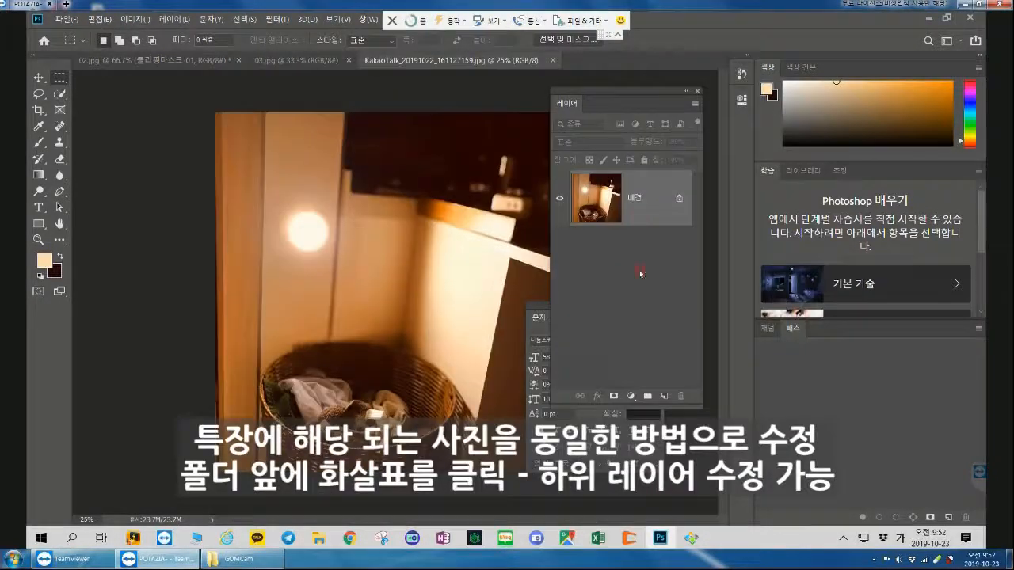
- Duplicate the photo's background layer into 02.jpg with the name new_02, and close the photo document
right_click(645, 199)
click(673, 222)
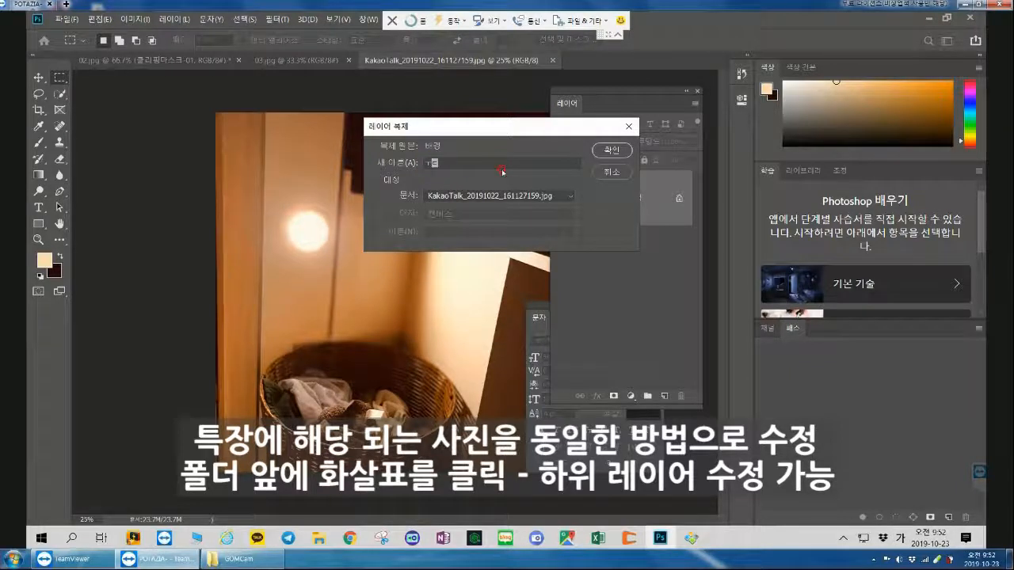
click(507, 196)
click(507, 210)
click(609, 152)
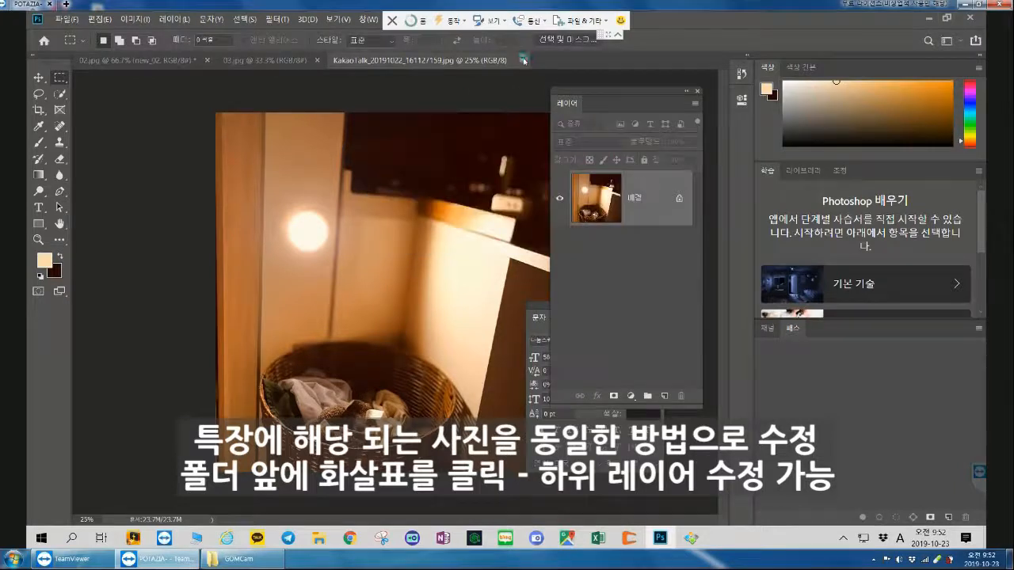
click(522, 61)
- Delete the second card's old 클리핑마스크-01 photo layer and clip new_02 to its 이미지크리핑마스크 rectangle
scroll(667, 261, down, 3)
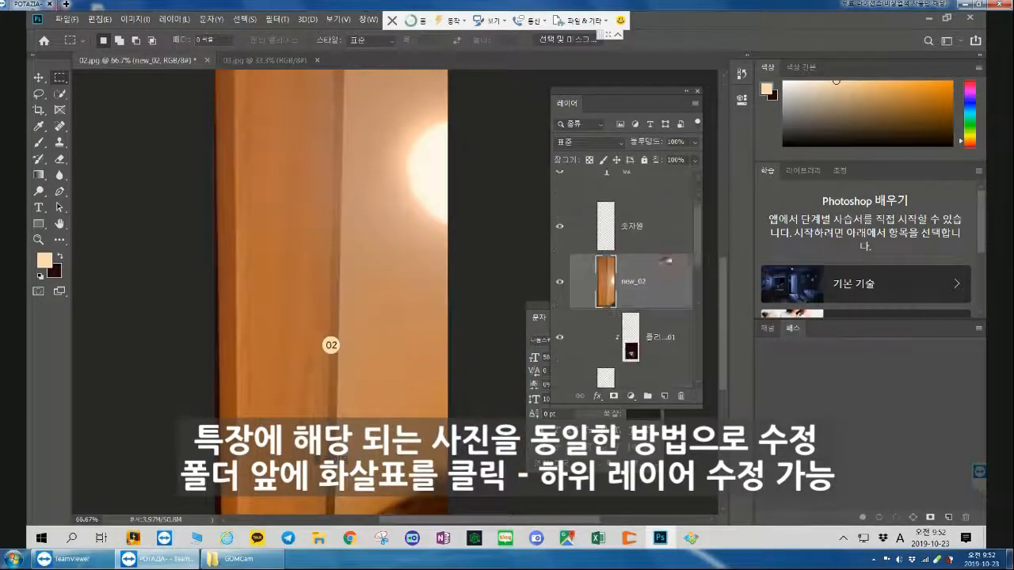
click(650, 336)
scroll(658, 285, up, 3)
scroll(659, 270, down, 2)
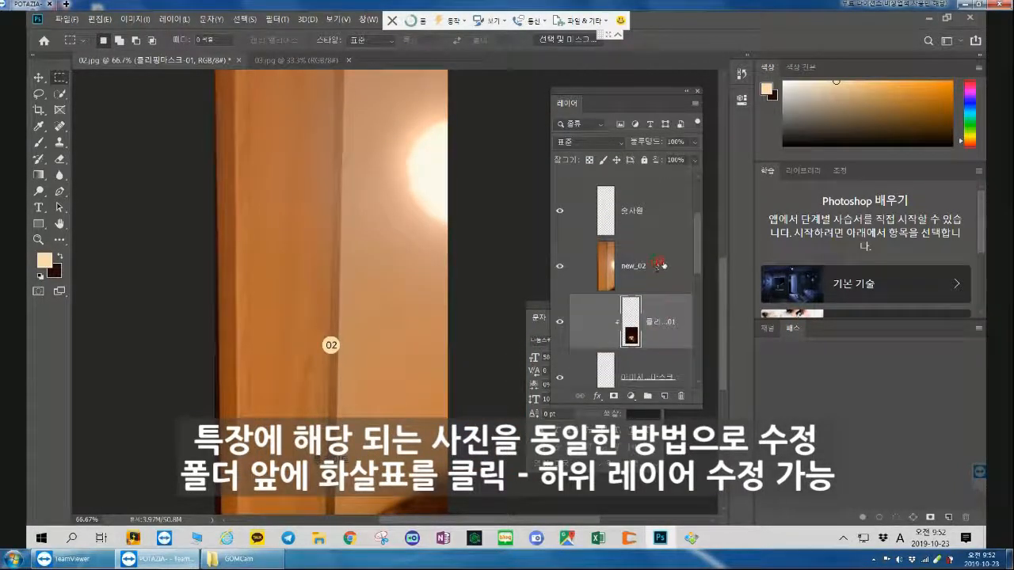
drag(665, 319, 680, 396)
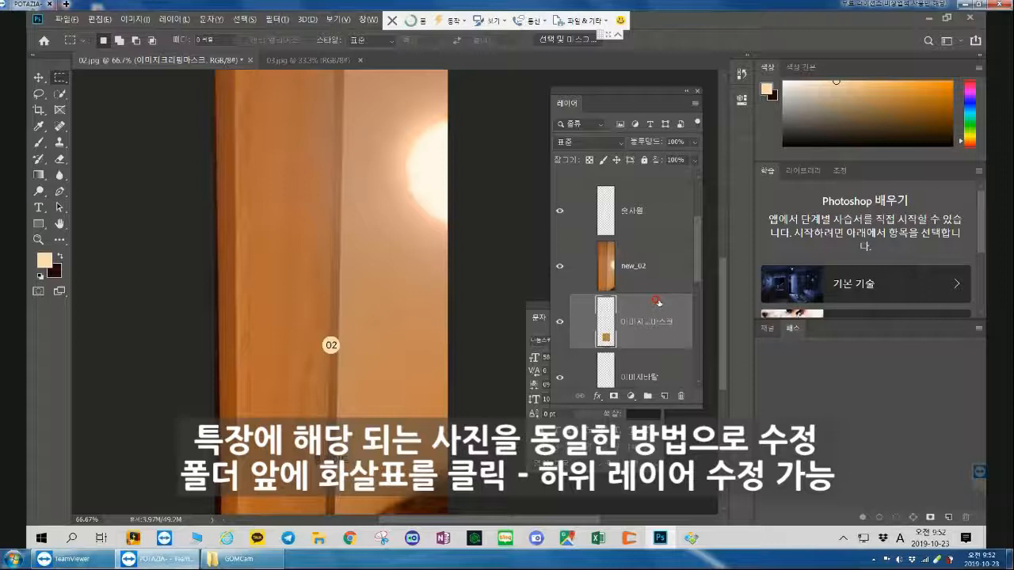
alt+click(657, 292)
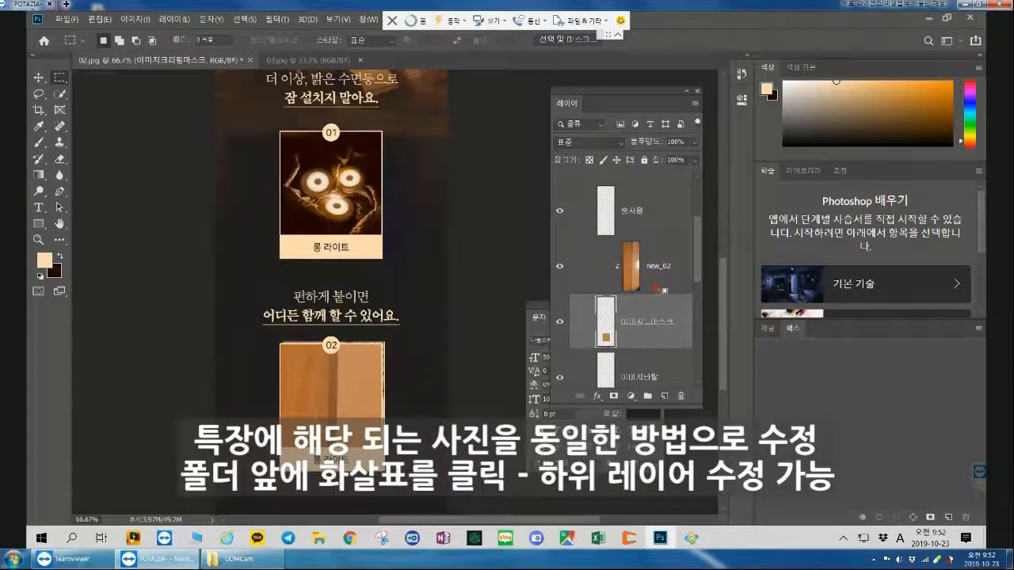
- Show the 레이어 1, new_01, white rectangle and title text layers again to display the whole rebuilt page
scroll(634, 301, down, 5)
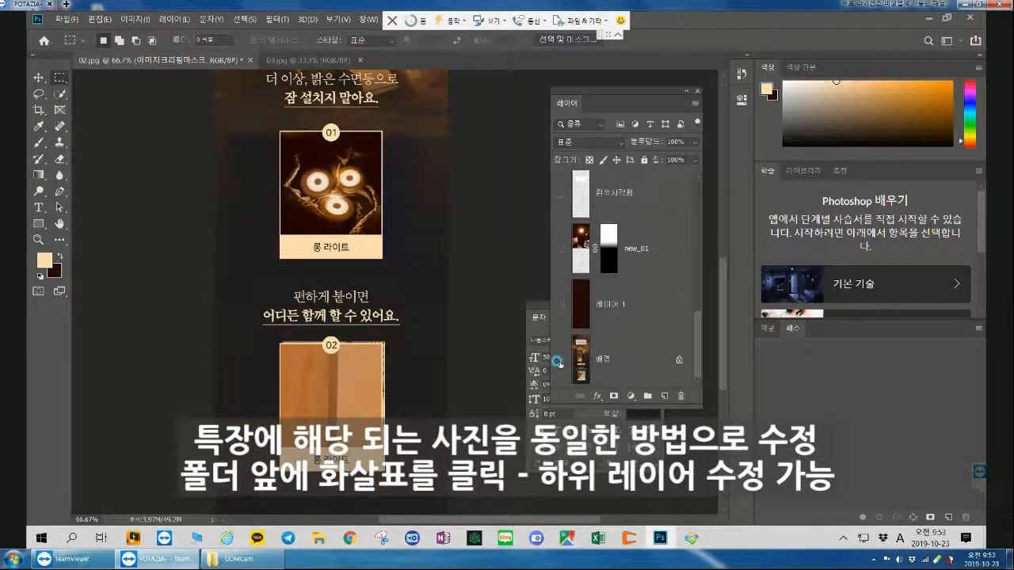
click(559, 360)
scroll(555, 278, up, 3)
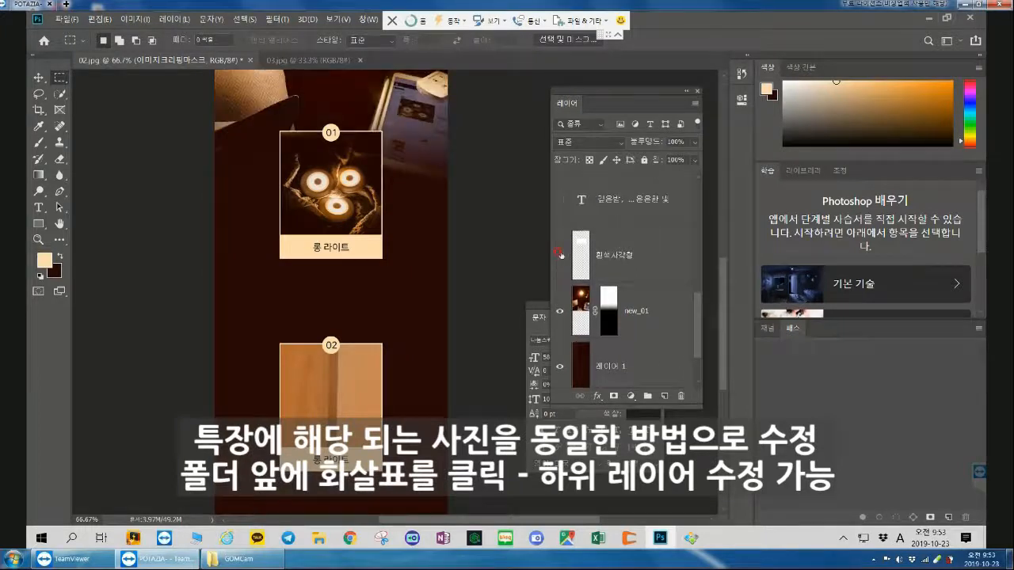
click(38, 240)
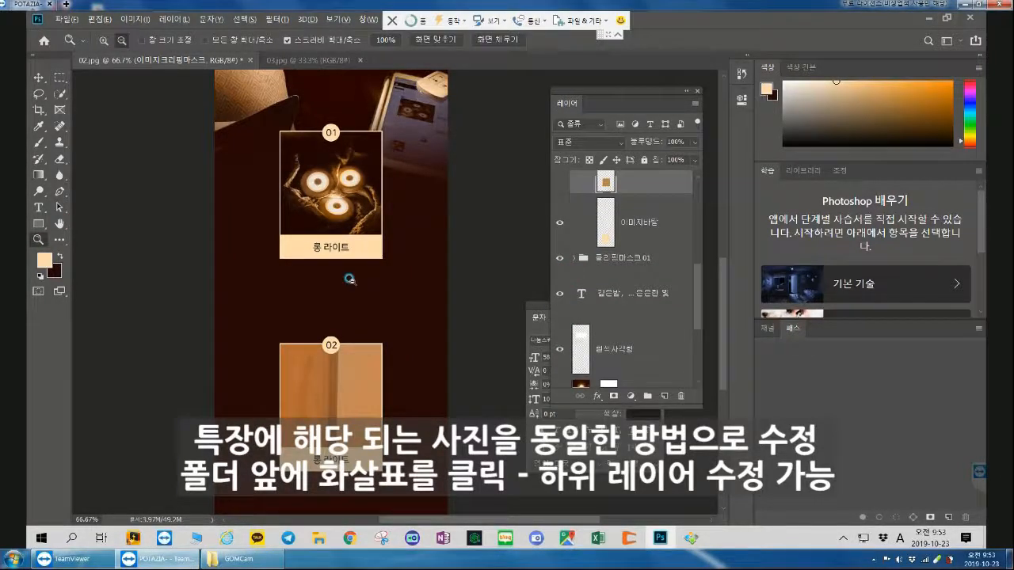
alt+click(345, 277)
scroll(662, 230, up, 3)
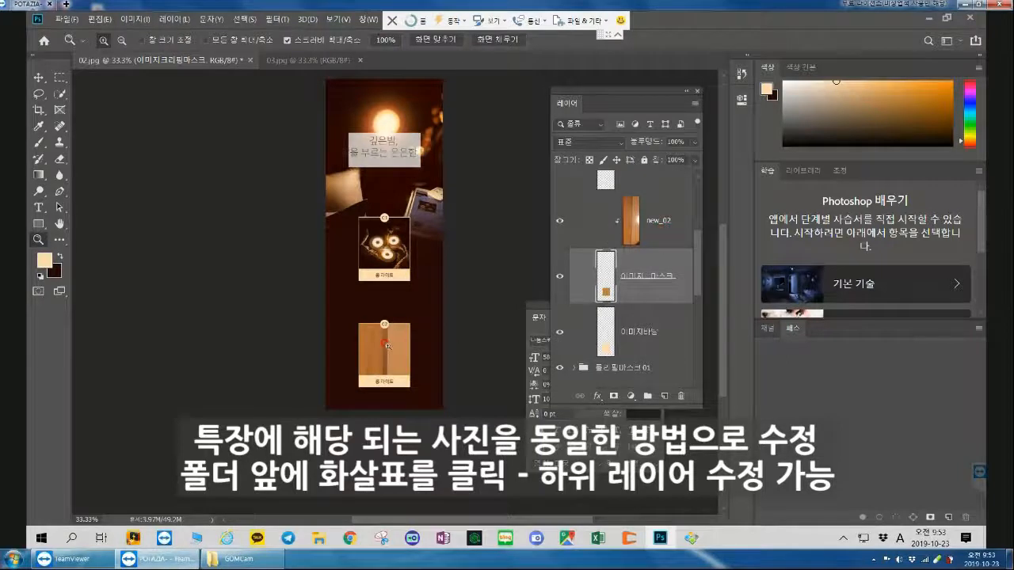
- Scale the new_02 photo to 16% and position it inside the second card's clipping rectangle so the glowing lamp shows
click(657, 234)
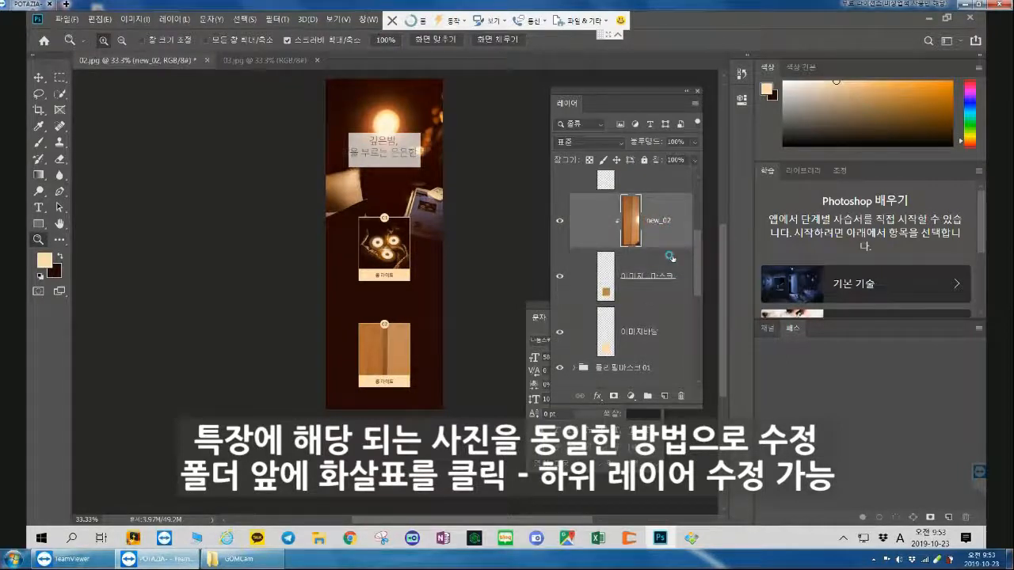
click(670, 257)
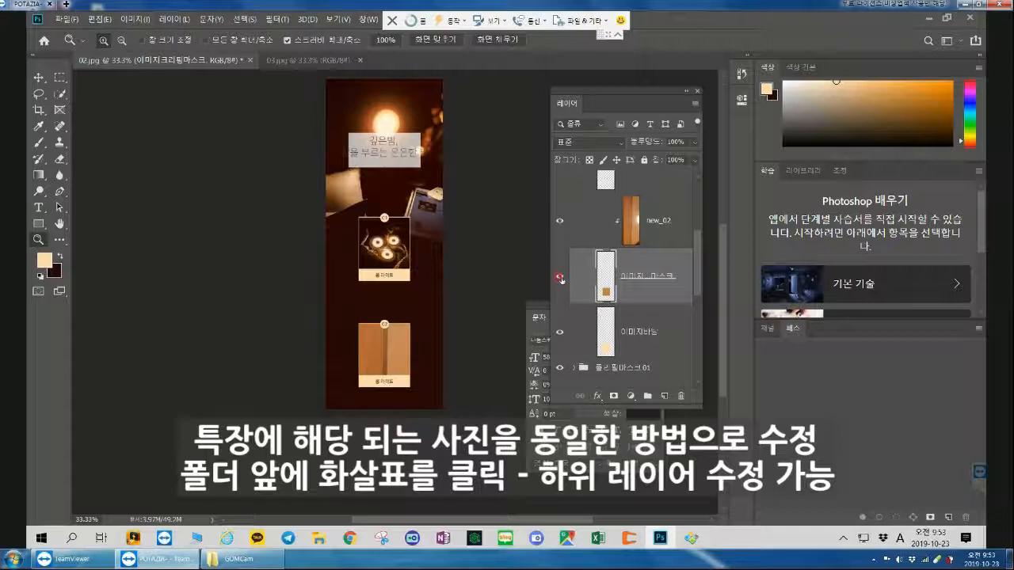
click(586, 226)
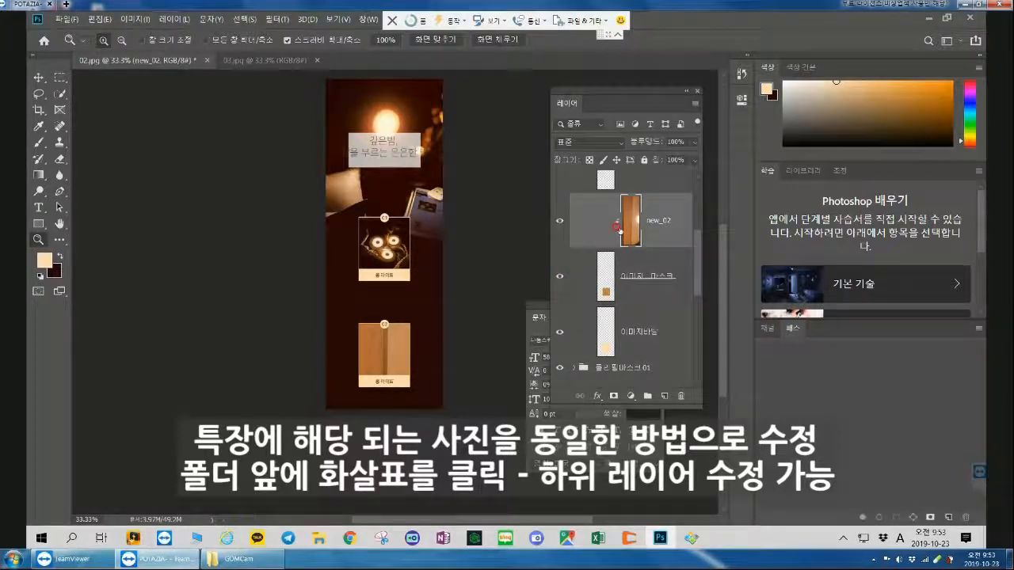
key(ctrl+t)
drag(326, 80, 465, 221)
drag(515, 272, 378, 298)
drag(441, 319, 436, 365)
drag(521, 497, 459, 435)
drag(434, 392, 415, 362)
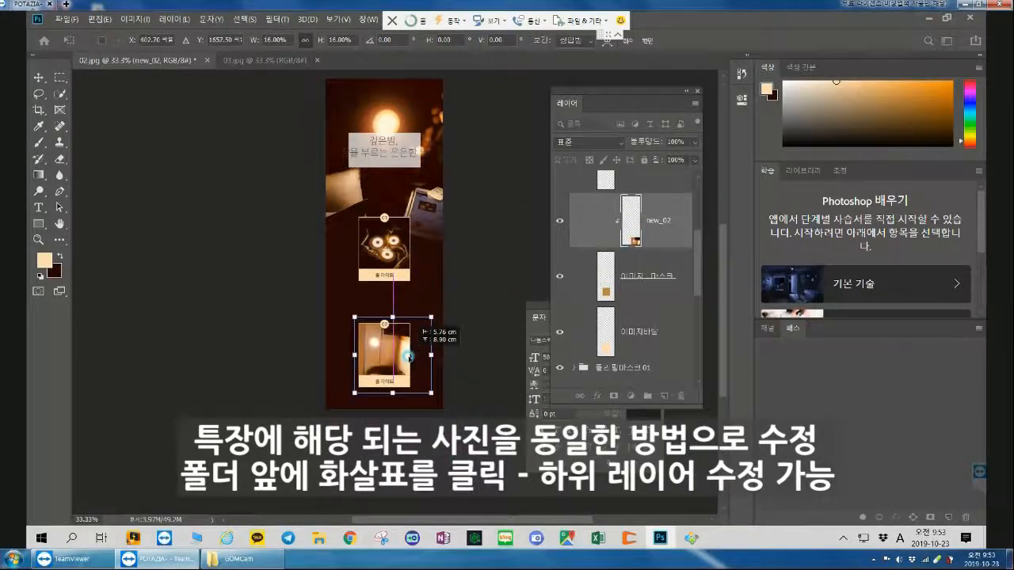
key(Return)
- Select the 클리핑마스크01 복사 group and move the second card up closer to the first card
key(z)
scroll(442, 237, up, 2)
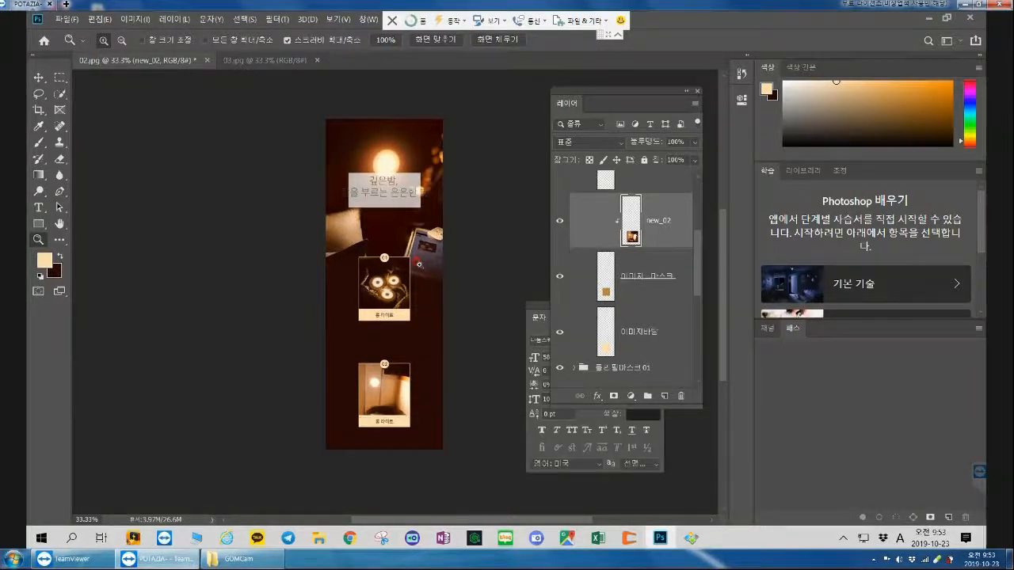
click(420, 264)
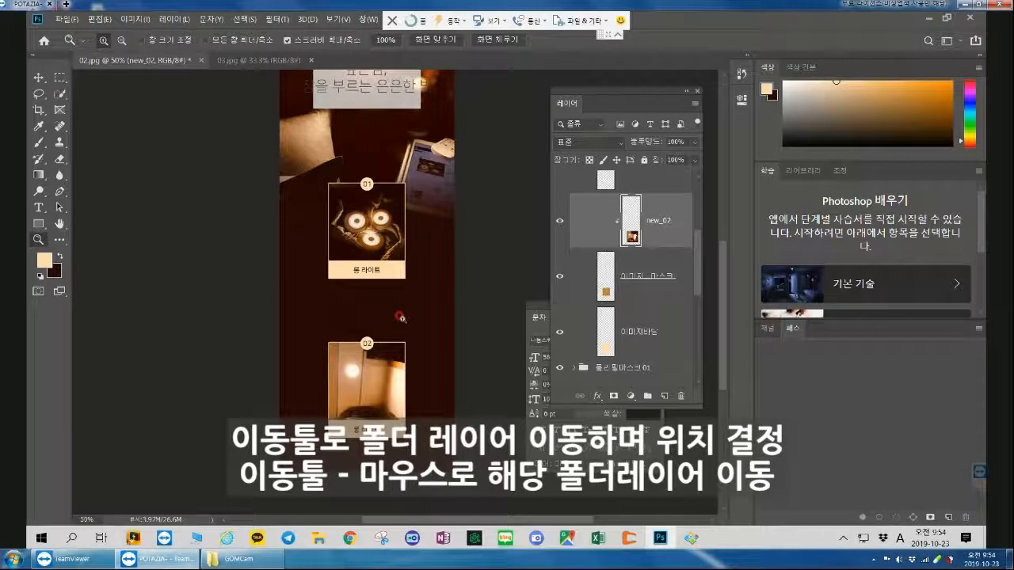
scroll(601, 285, up, 3)
click(573, 178)
click(560, 178)
click(560, 178)
click(38, 78)
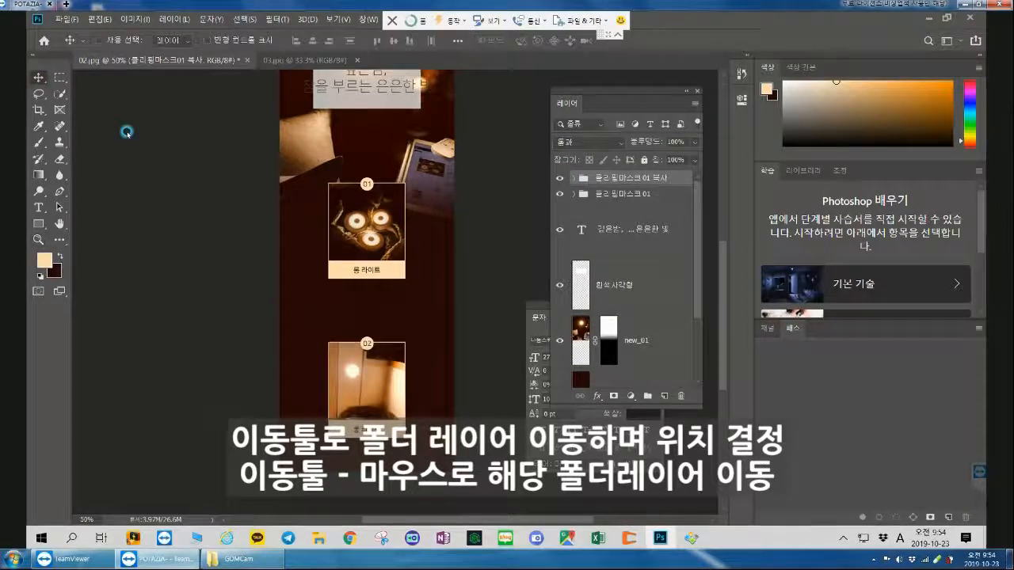
drag(362, 354, 369, 335)
scroll(464, 335, up, 3)
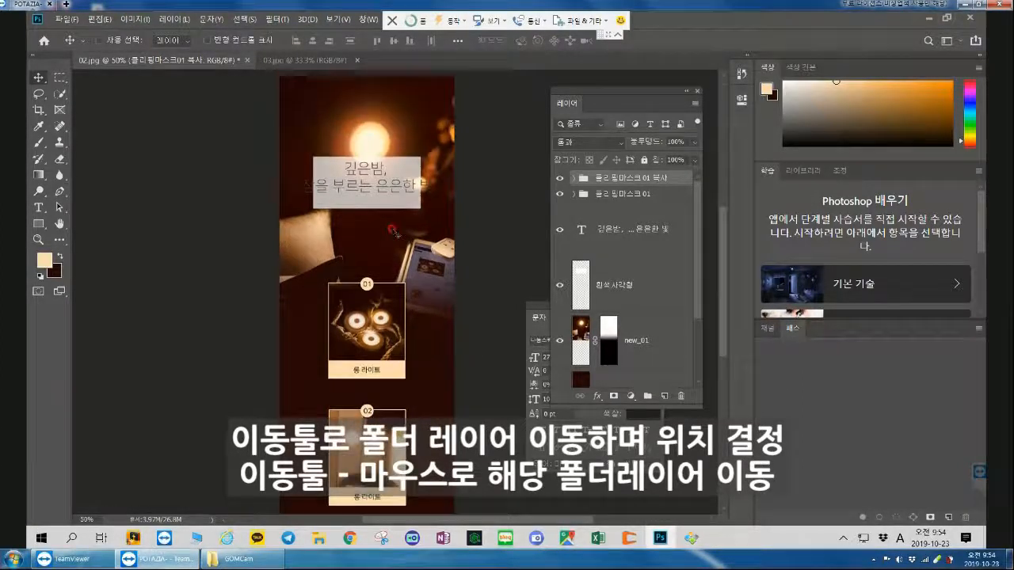
- Duplicate the original background layer to the top of the layer stack as 배경 복사 and set its opacity to 30%
click(560, 230)
click(560, 229)
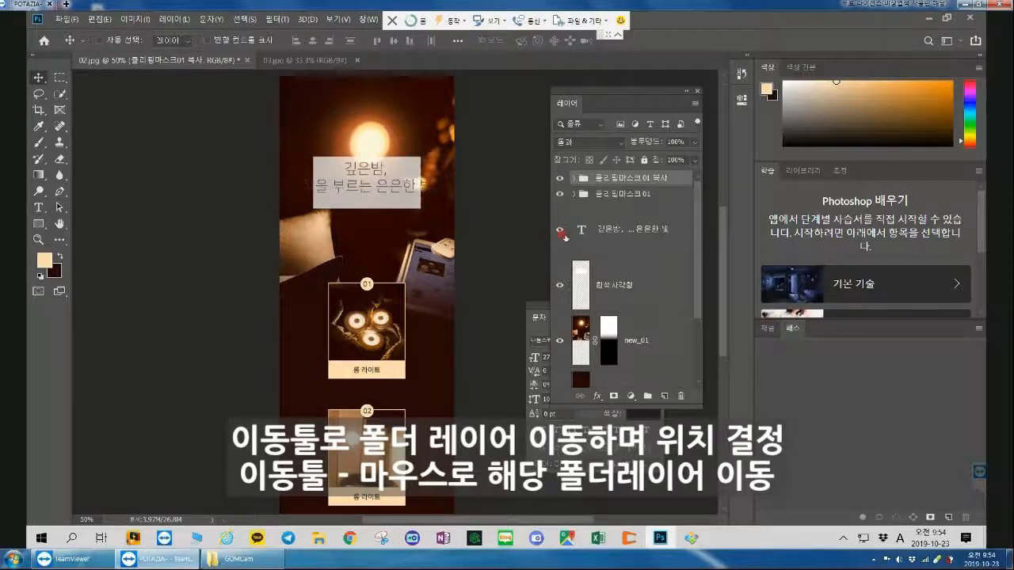
scroll(560, 234, down, 2)
key(z)
alt+click(317, 259)
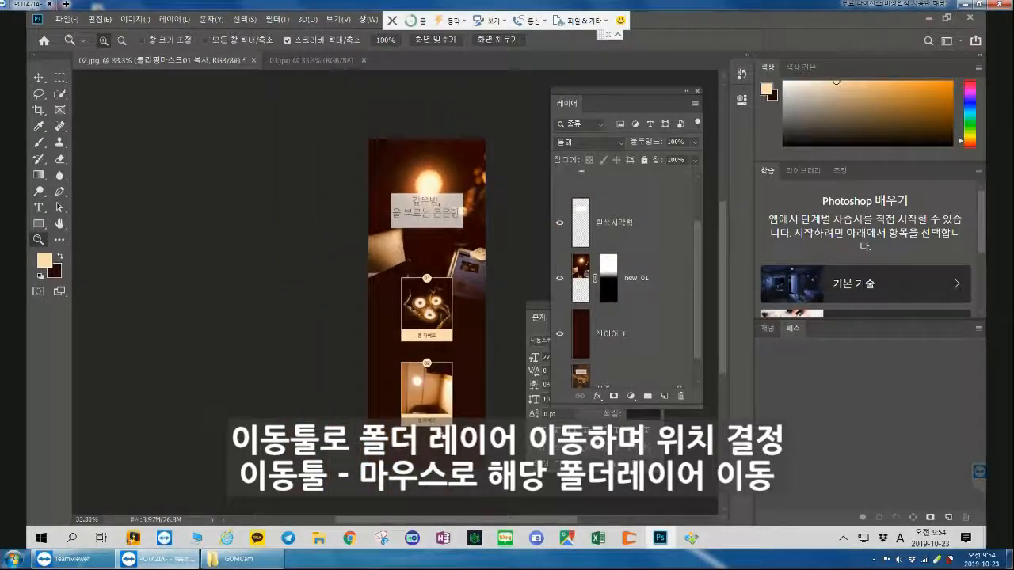
scroll(638, 361, down, 1)
drag(621, 354, 650, 173)
click(560, 196)
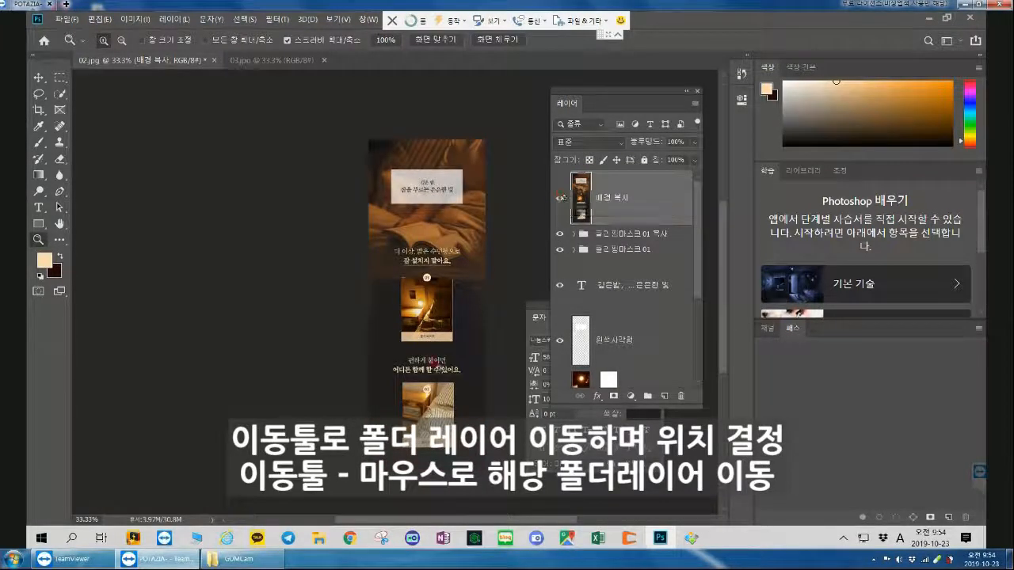
click(674, 142)
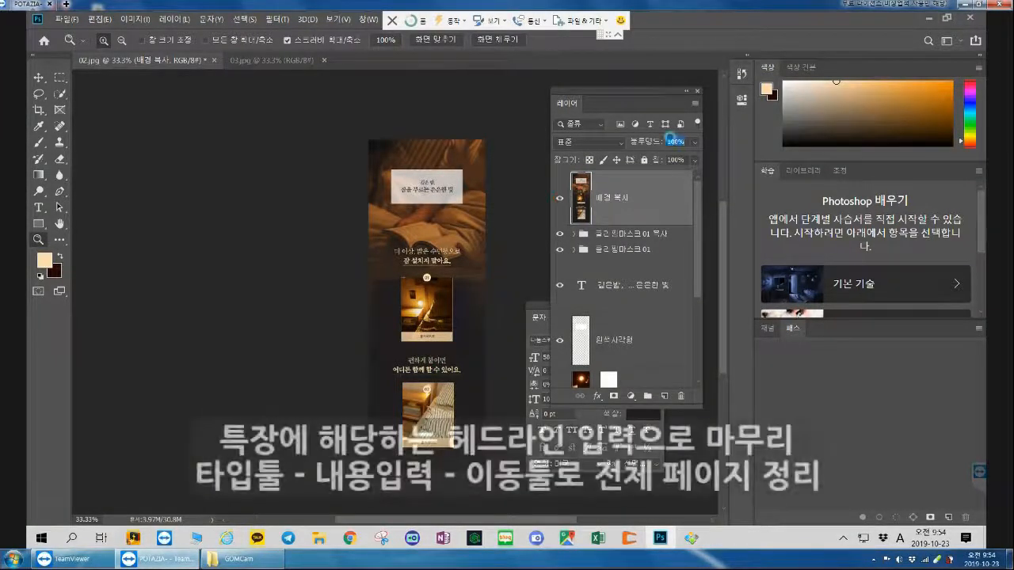
text(30)
- Move the 클리핑마스크01 복사 group down to align with the second card in the faint reference copy, and compare with the reference hidden
click(656, 233)
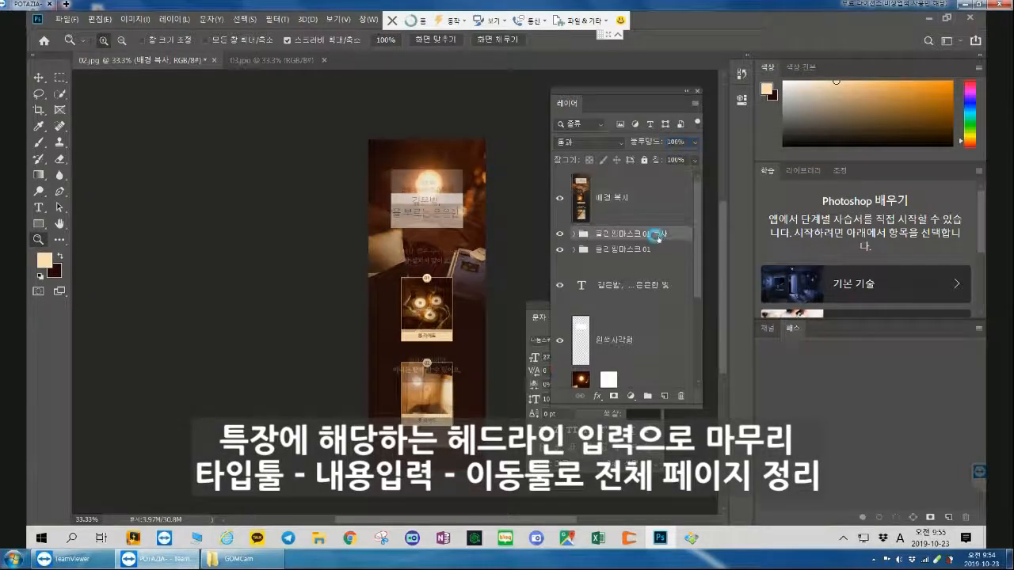
key(v)
drag(428, 384, 436, 399)
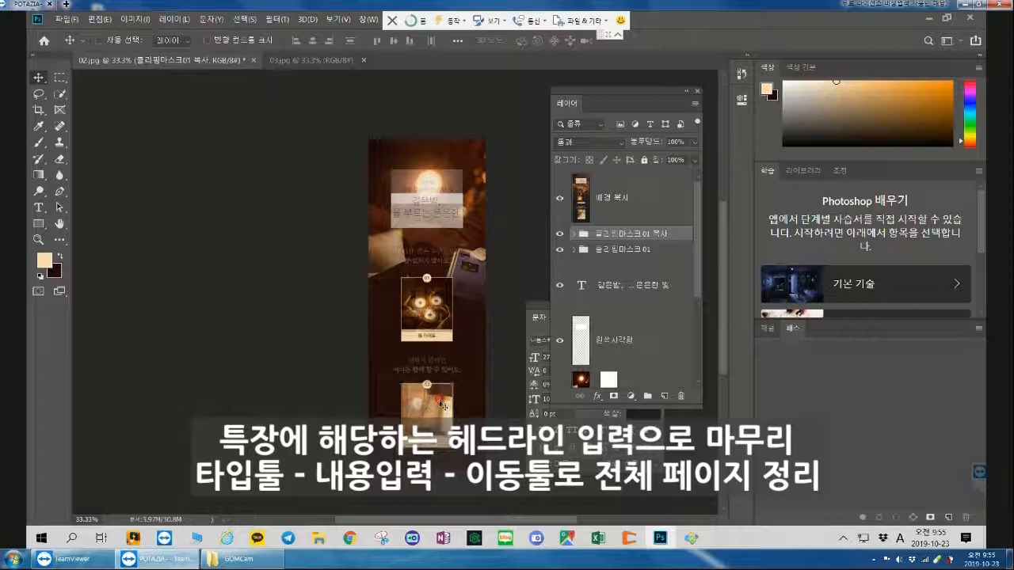
click(559, 198)
click(560, 198)
click(559, 198)
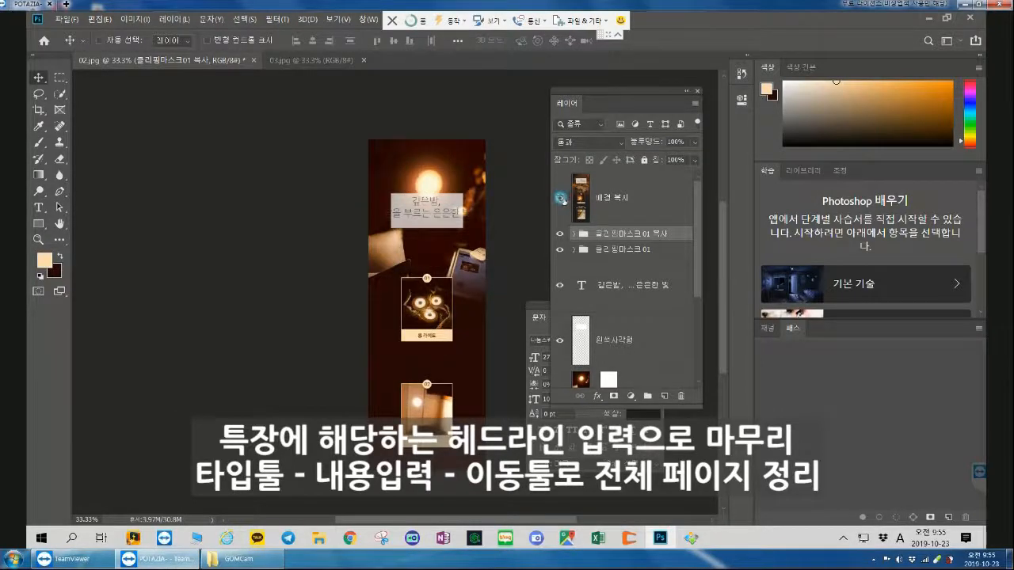
click(560, 198)
- Compare the rebuilt title box, headline and cards with the original layout by hiding and showing the 배경 복사 reference
click(647, 203)
drag(671, 142, 657, 149)
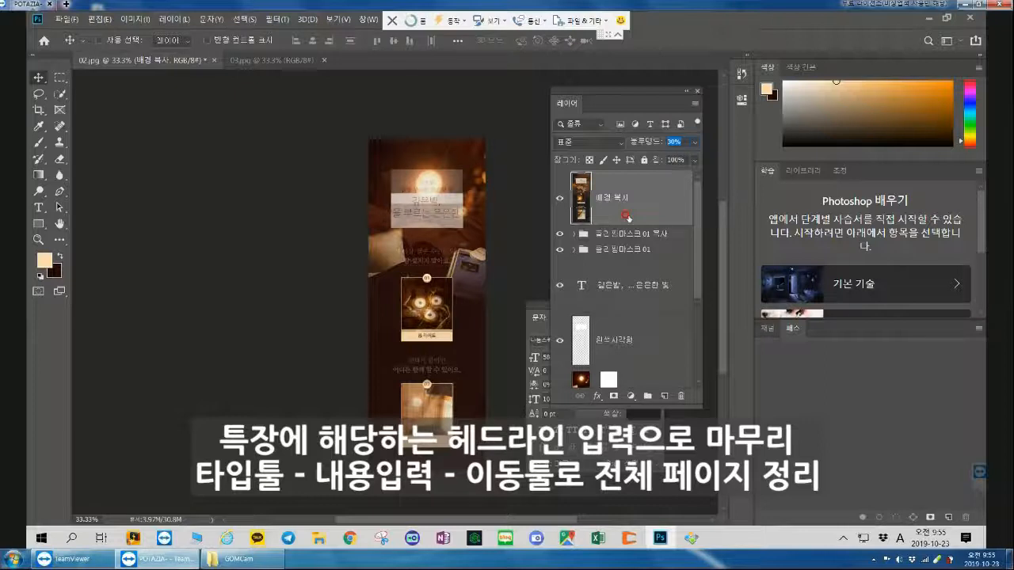
key(m)
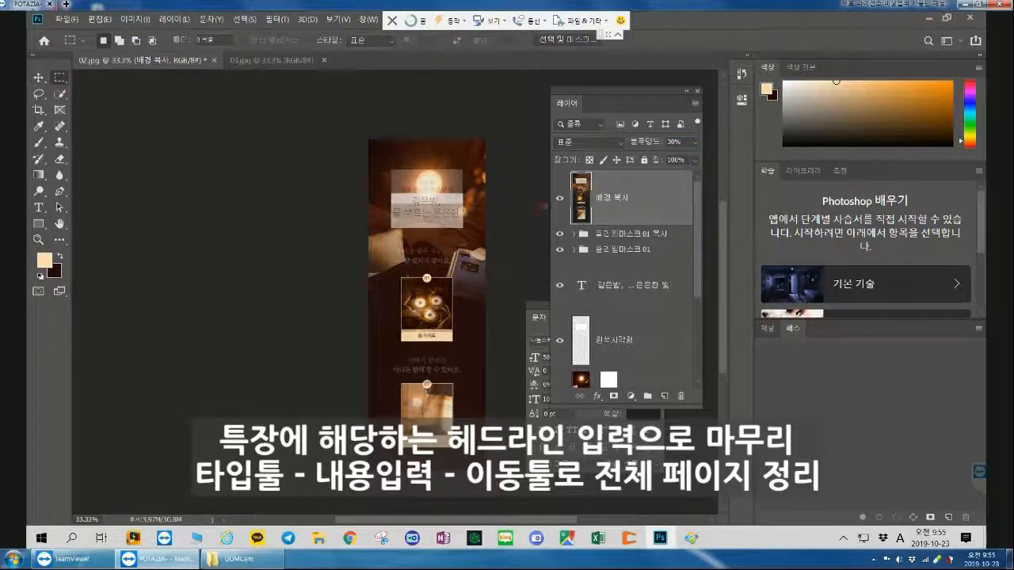
click(559, 201)
click(39, 240)
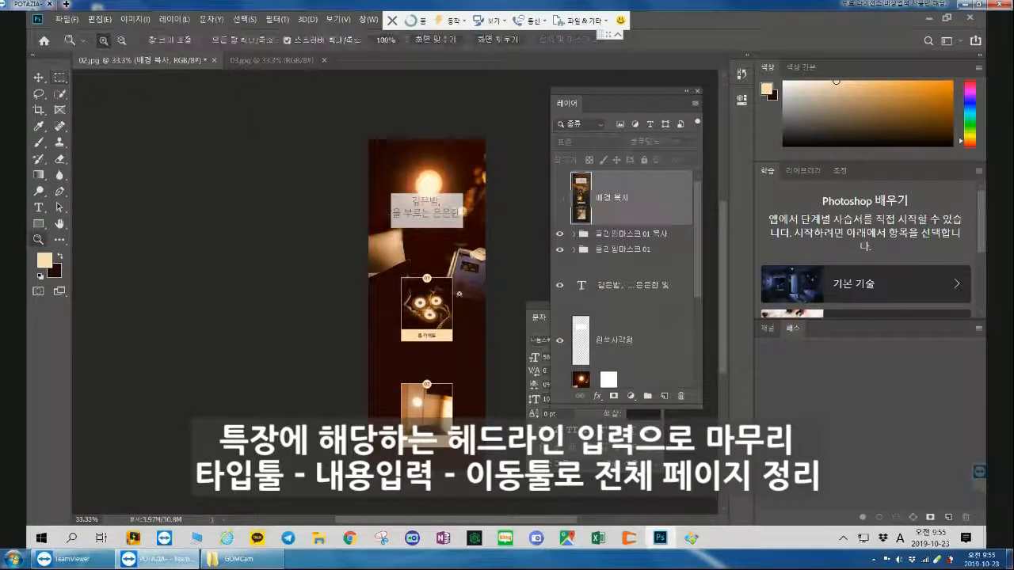
click(461, 296)
click(560, 200)
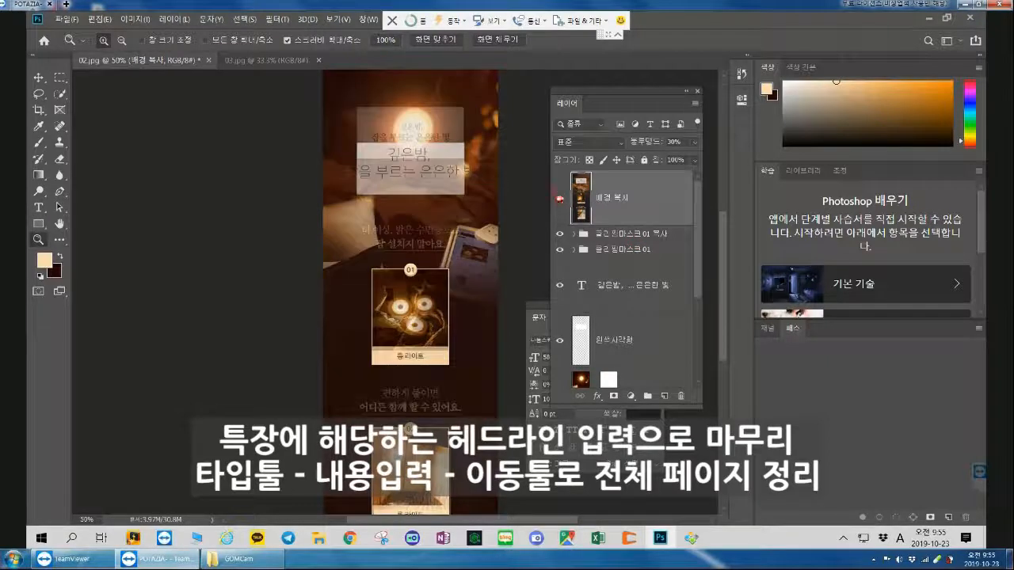
click(634, 277)
click(559, 199)
click(559, 199)
key(v)
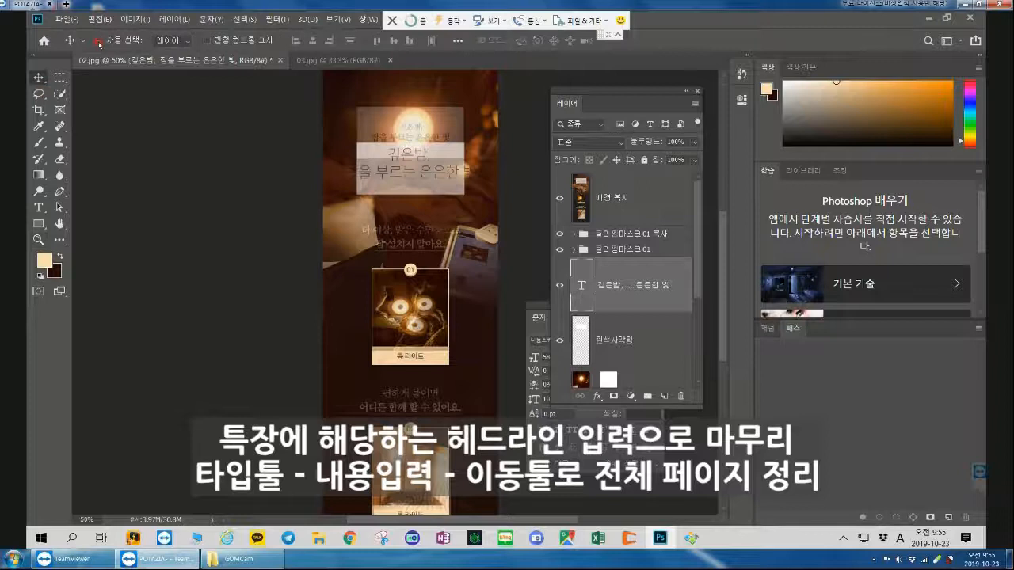
click(99, 40)
click(559, 199)
click(618, 198)
click(634, 319)
click(484, 267)
click(640, 374)
click(356, 316)
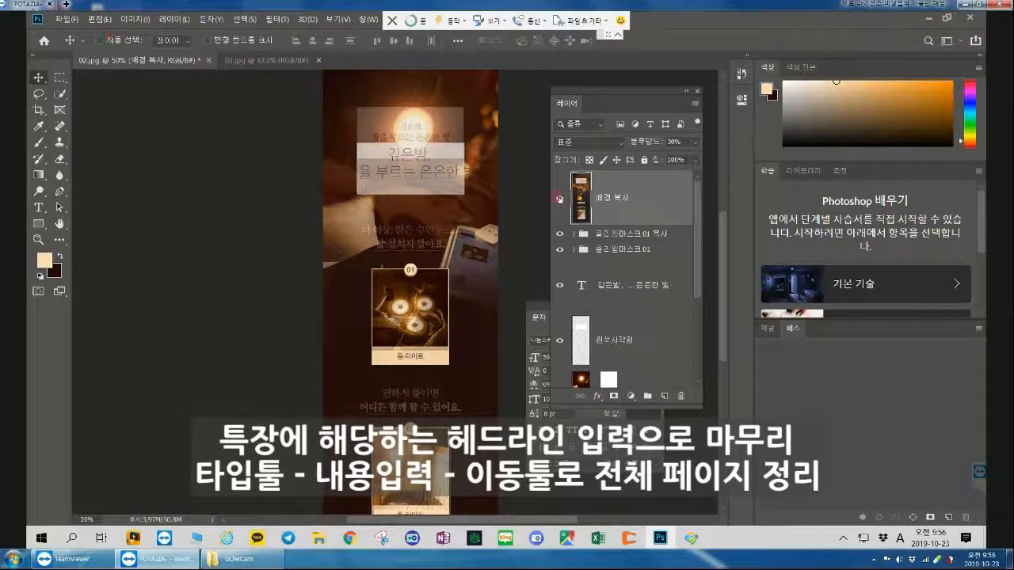
- Set both lines of the title text in the white box to a font size of 36 pt
click(608, 284)
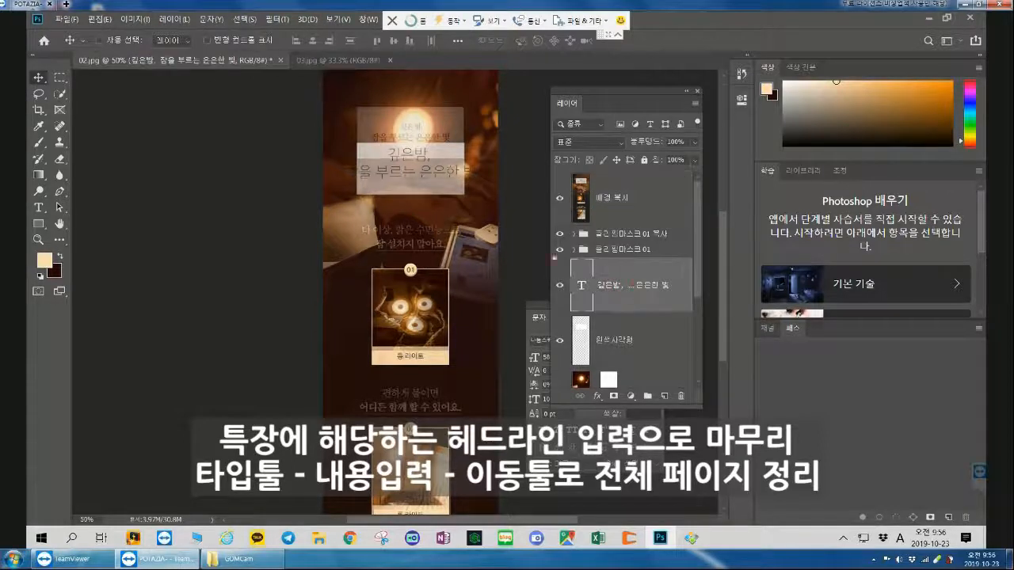
key(t)
drag(390, 155, 495, 177)
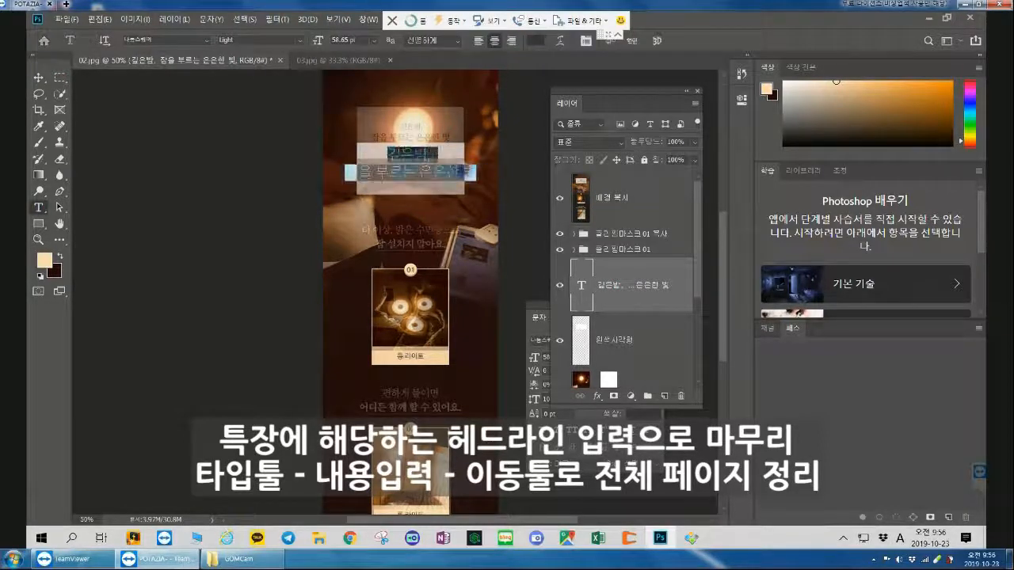
click(373, 39)
click(357, 195)
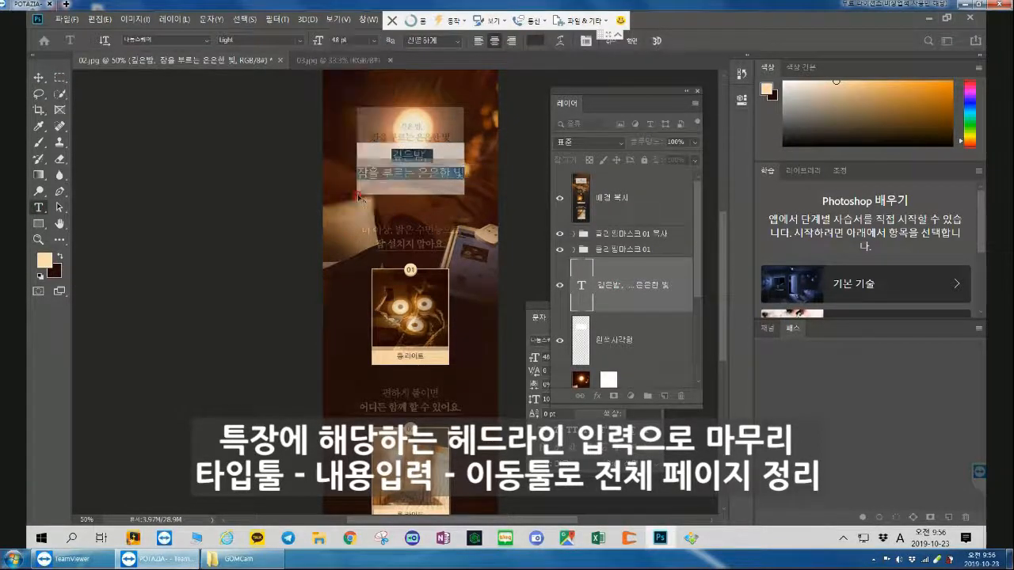
click(374, 39)
click(352, 190)
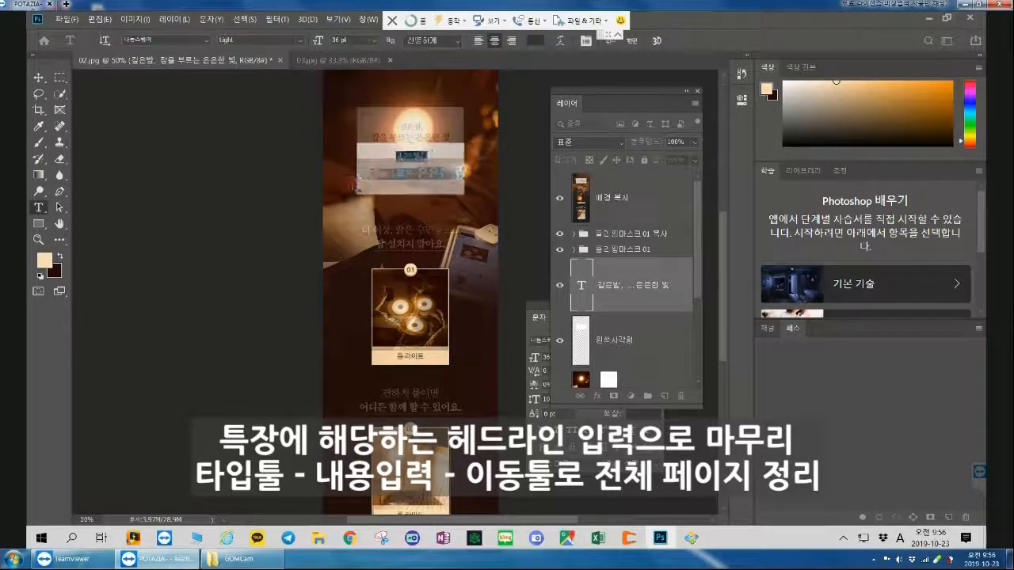
click(40, 78)
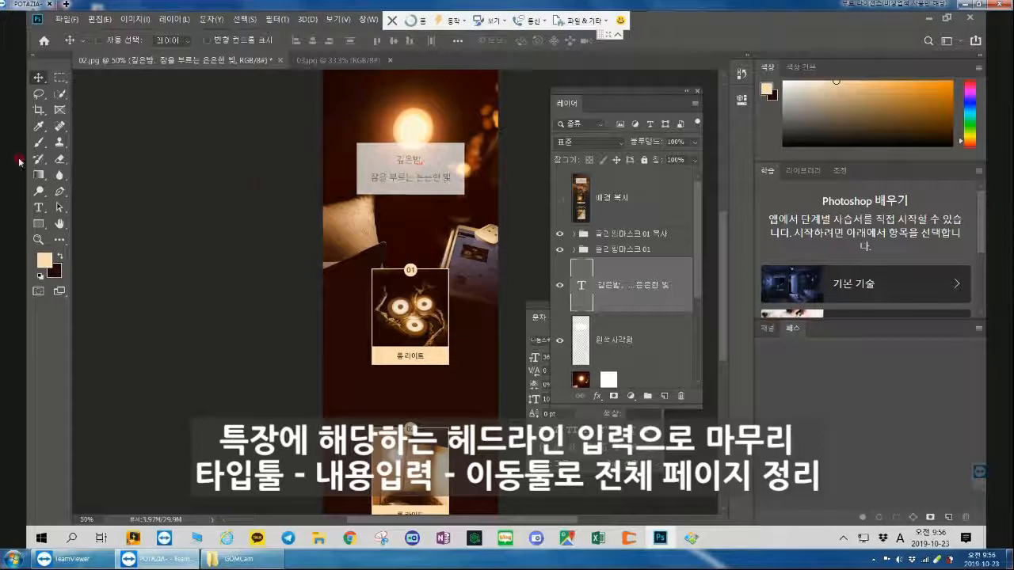
- Enlarge only the title's first line, 깊은밤, to 60 pt
click(38, 208)
drag(394, 160, 428, 160)
click(374, 40)
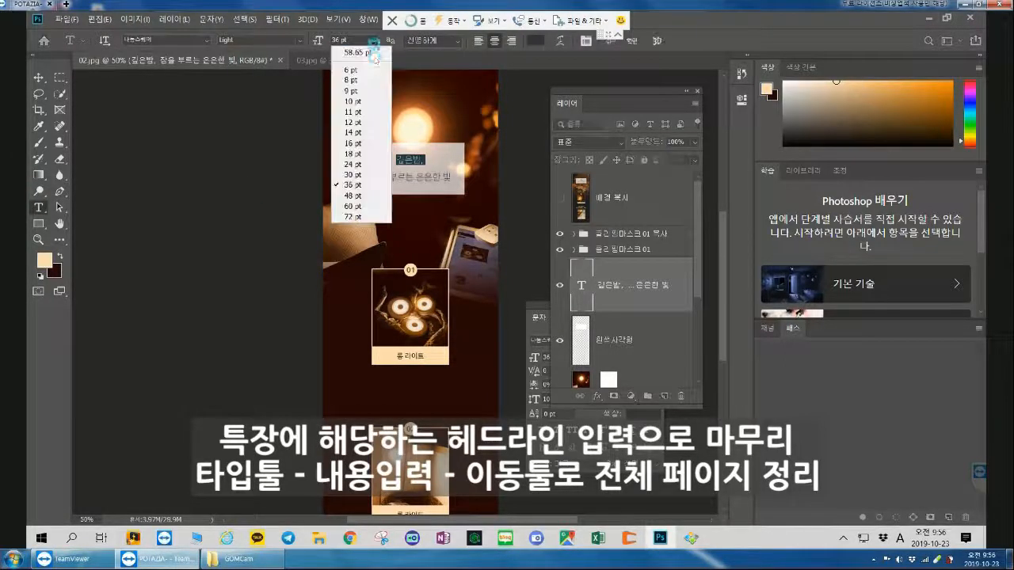
click(353, 206)
click(38, 77)
- Nudge the title text slightly down and right inside the white box, and check it against the 배경 복사 reference
key(Down)
key(Down)
key(Down)
key(Down)
key(Down)
key(Down)
key(Down)
key(Down)
key(Down)
key(Down)
key(Right)
key(Right)
key(Right)
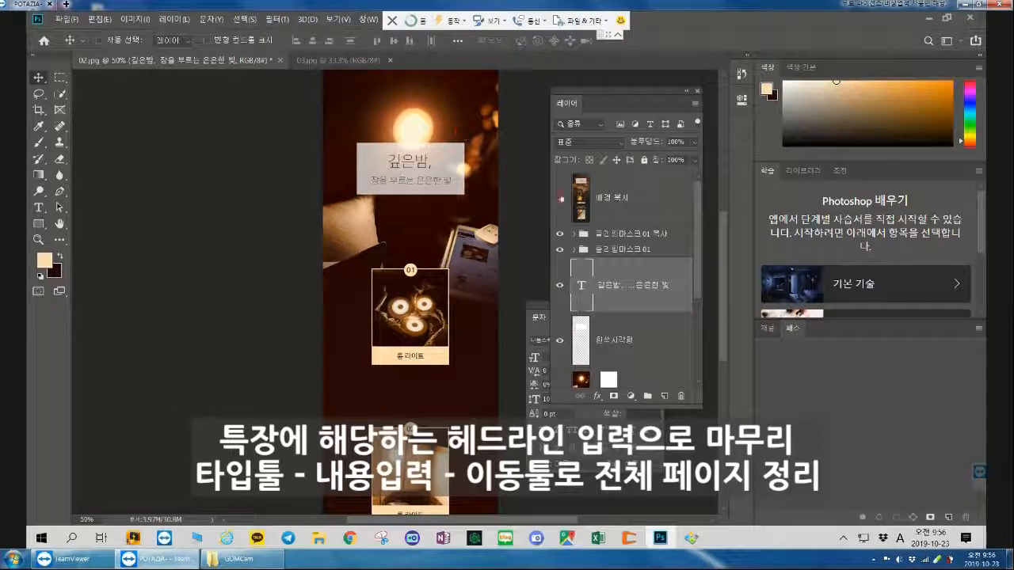
click(559, 197)
click(559, 197)
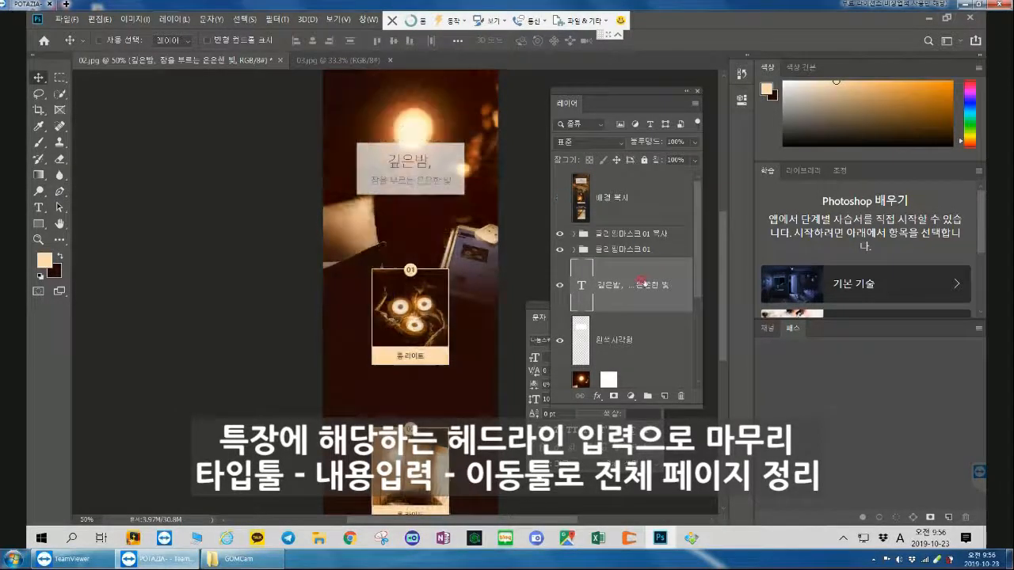
- Duplicate the title text layer and move the copy below the white box, just above the first card
right_click(643, 281)
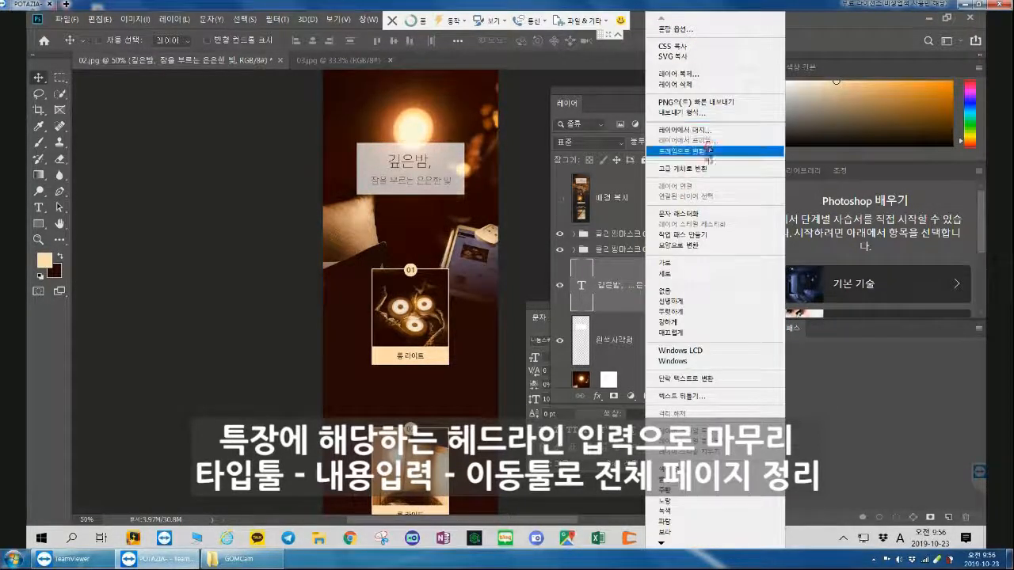
click(679, 74)
click(606, 152)
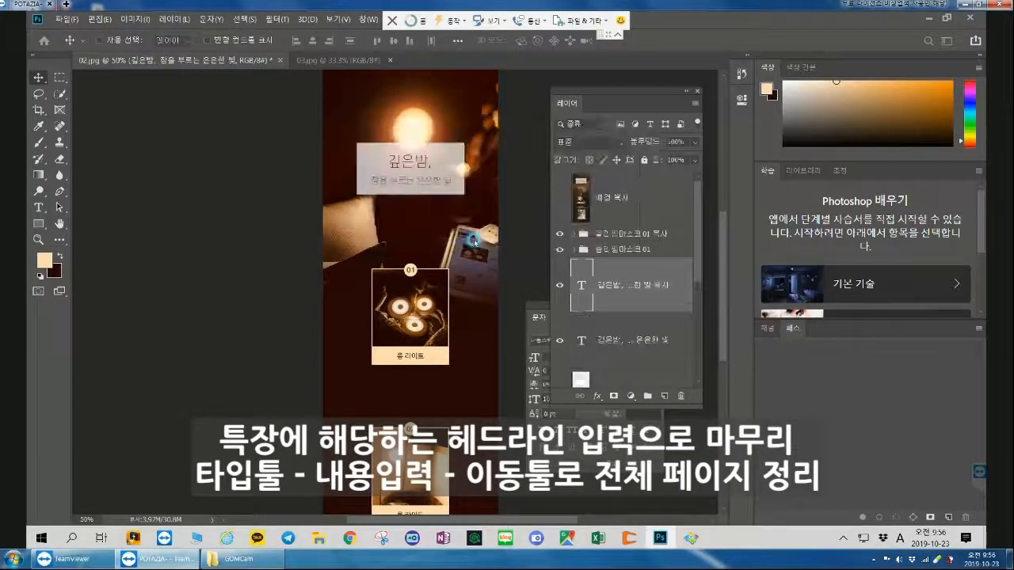
drag(428, 189, 428, 258)
- Recolor the copied headline text with the light beige foreground color, and show the 배경 복사 reference again
key(t)
drag(388, 230, 469, 259)
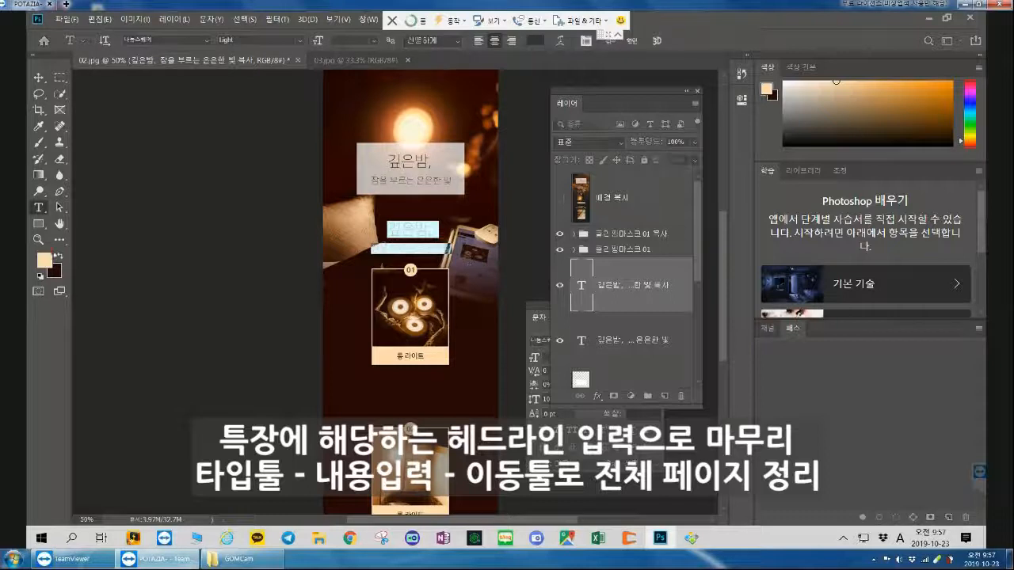
click(44, 259)
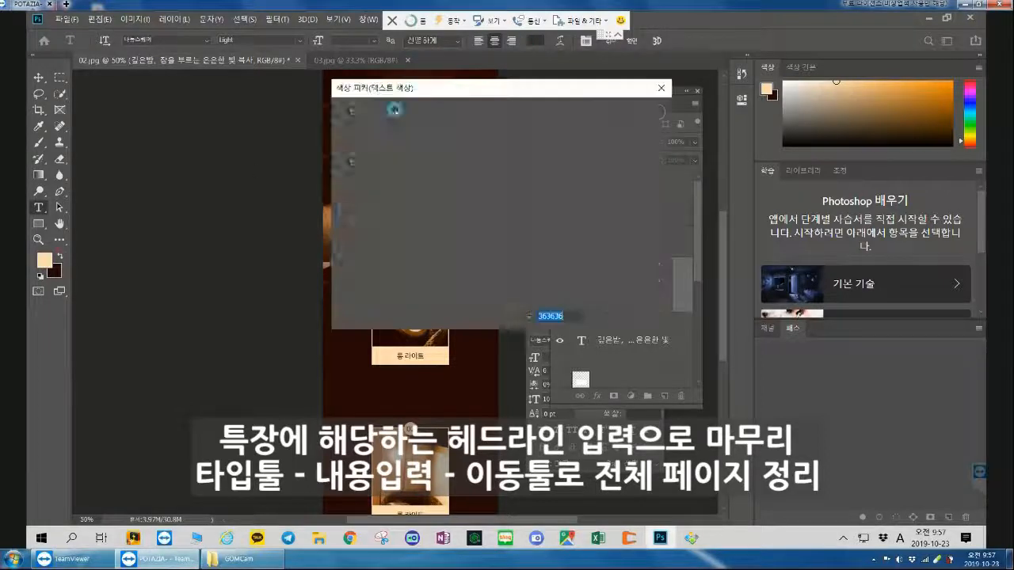
click(45, 259)
click(623, 115)
click(58, 78)
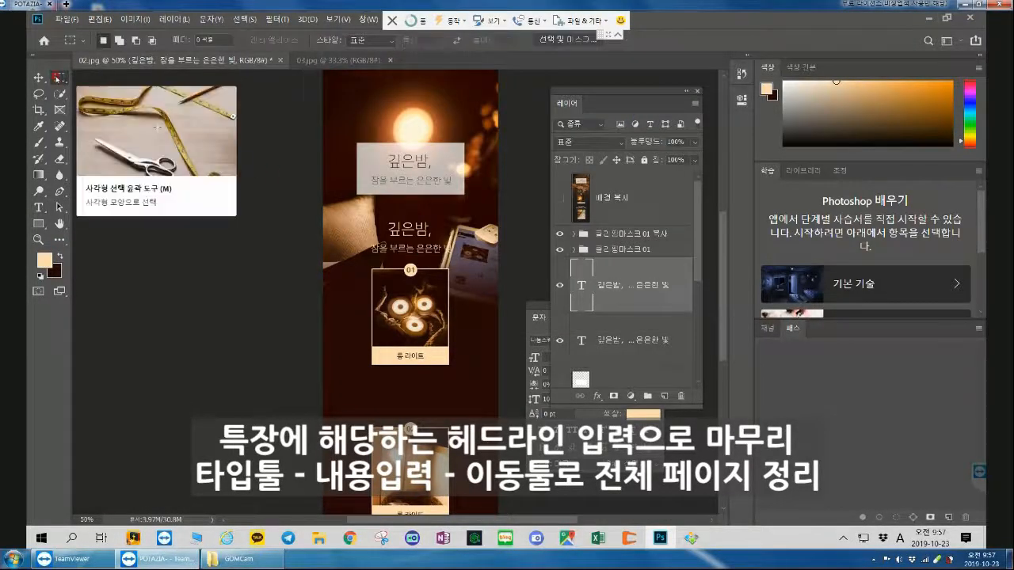
click(559, 200)
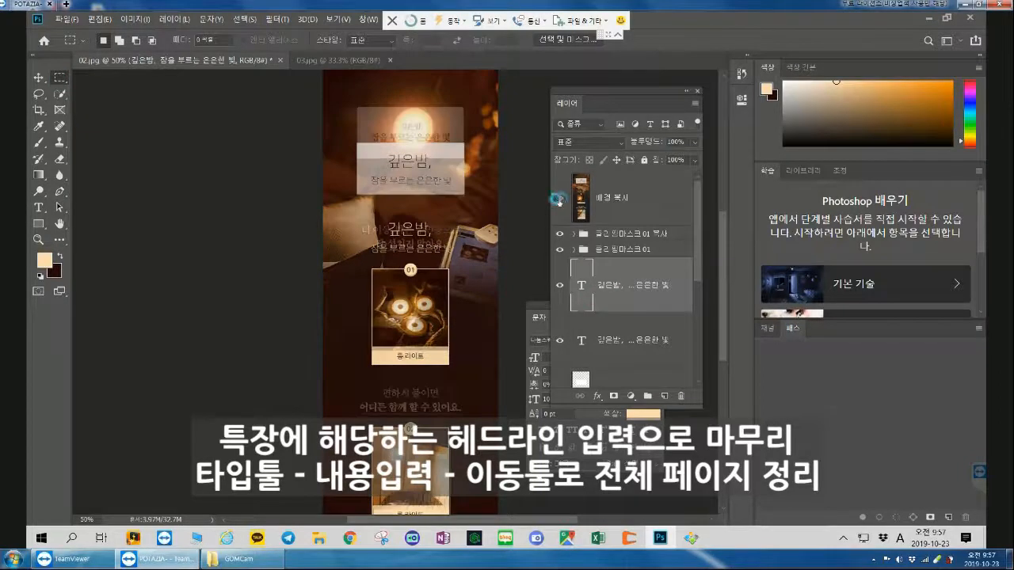
- Duplicate the beige headline, place the copy just above the second photo card, and nudge the first headline slightly down
key(ctrl+j)
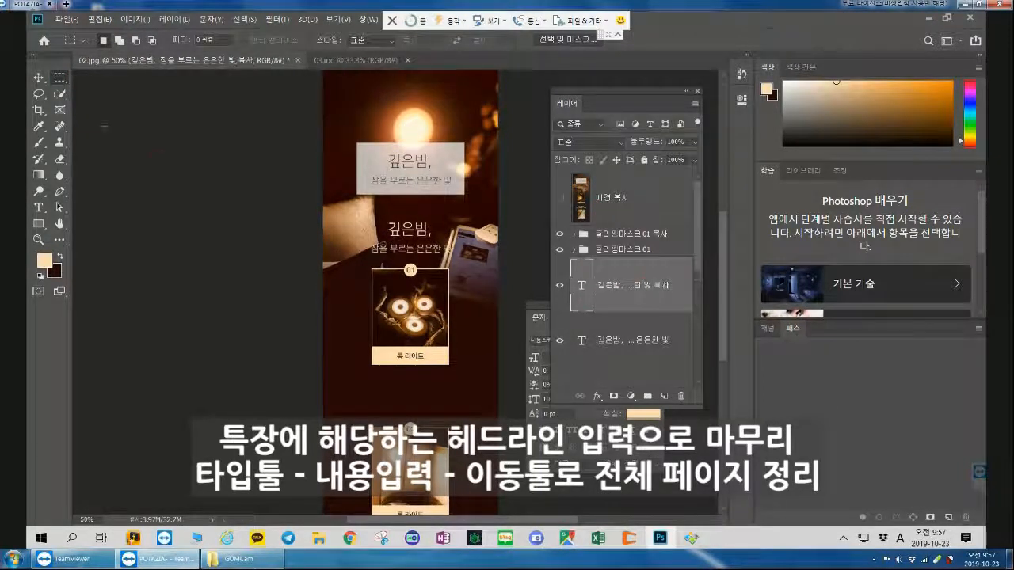
click(39, 77)
drag(427, 249, 426, 405)
click(661, 325)
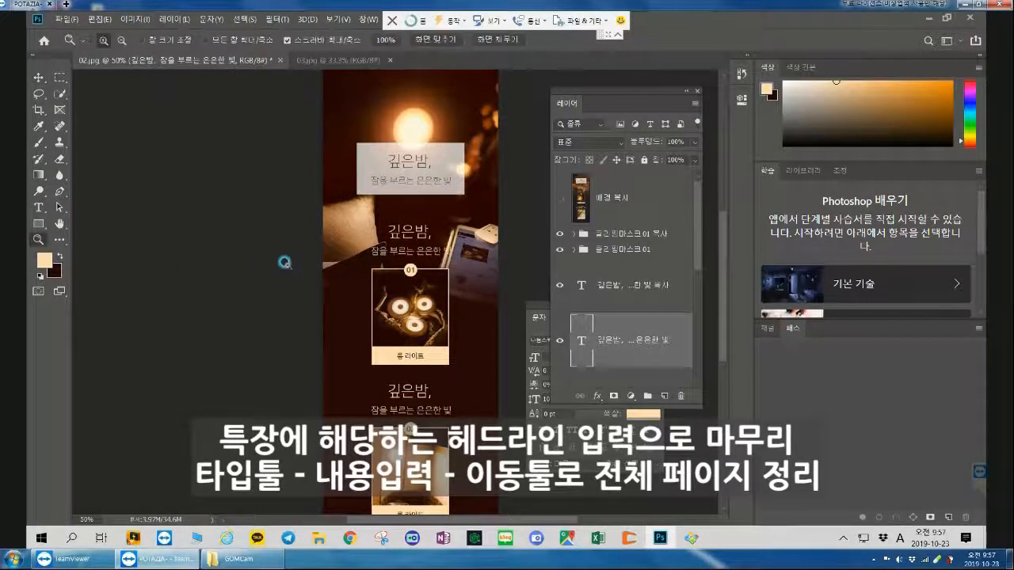
- Change both lines of the title text inside the white box from the Light style to a heavier font weight
key(ctrl+minus)
click(38, 208)
drag(455, 223, 510, 239)
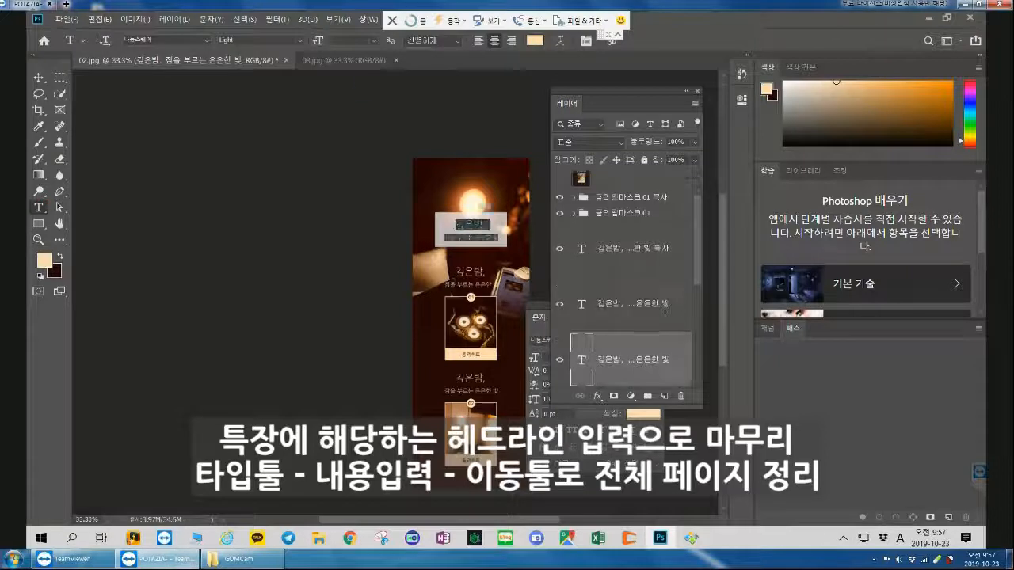
click(299, 41)
click(273, 72)
click(39, 77)
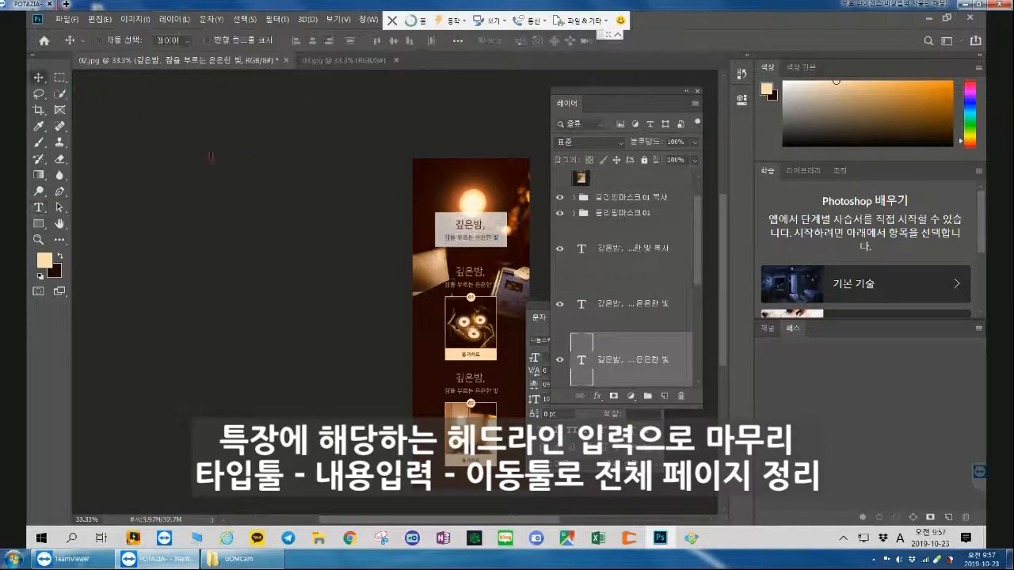
click(60, 77)
- Save the page as 02.psd in Photoshop format with layers kept, in the 받은파일 folder under 191023_상세
click(66, 18)
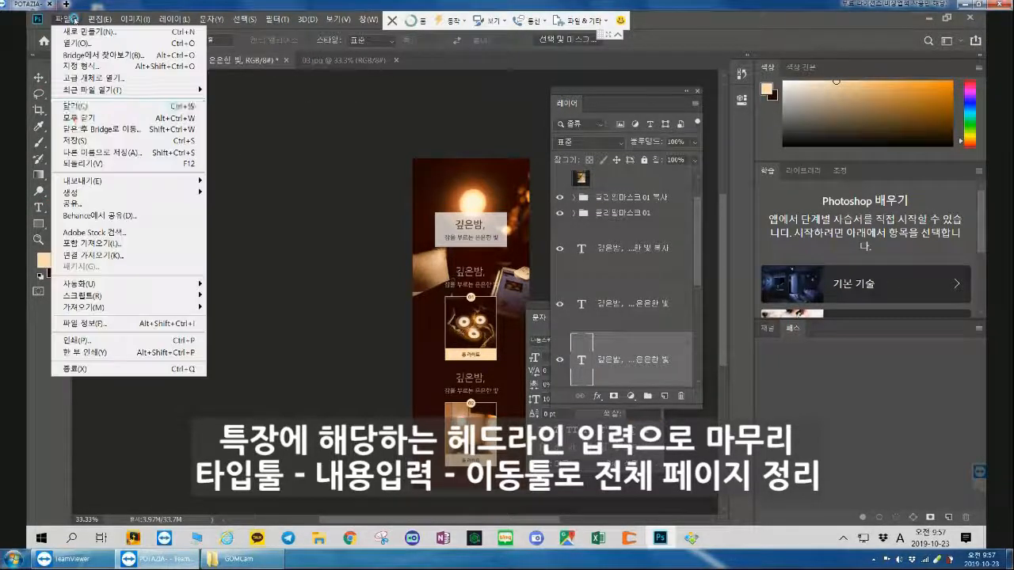
click(88, 141)
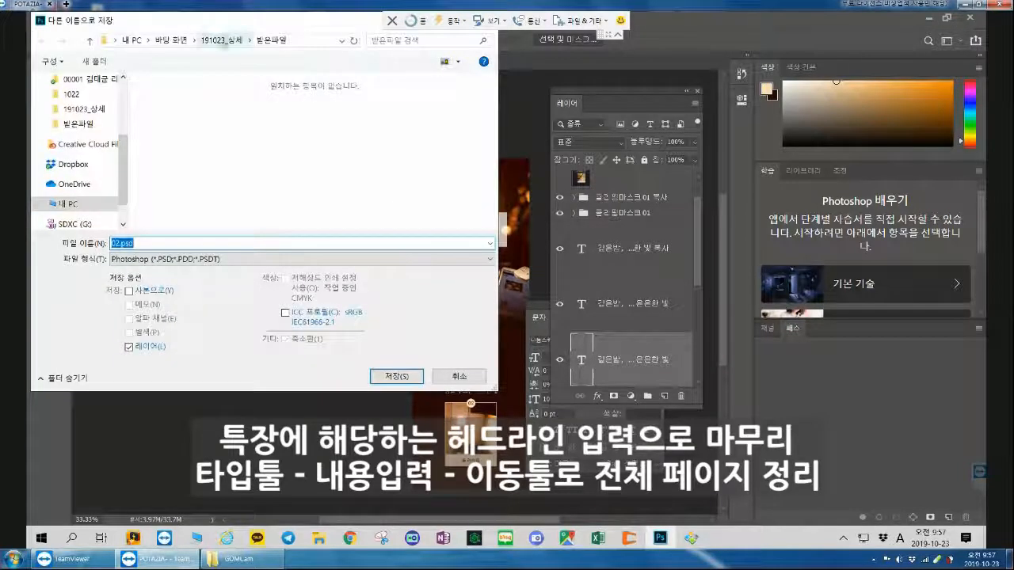
click(386, 372)
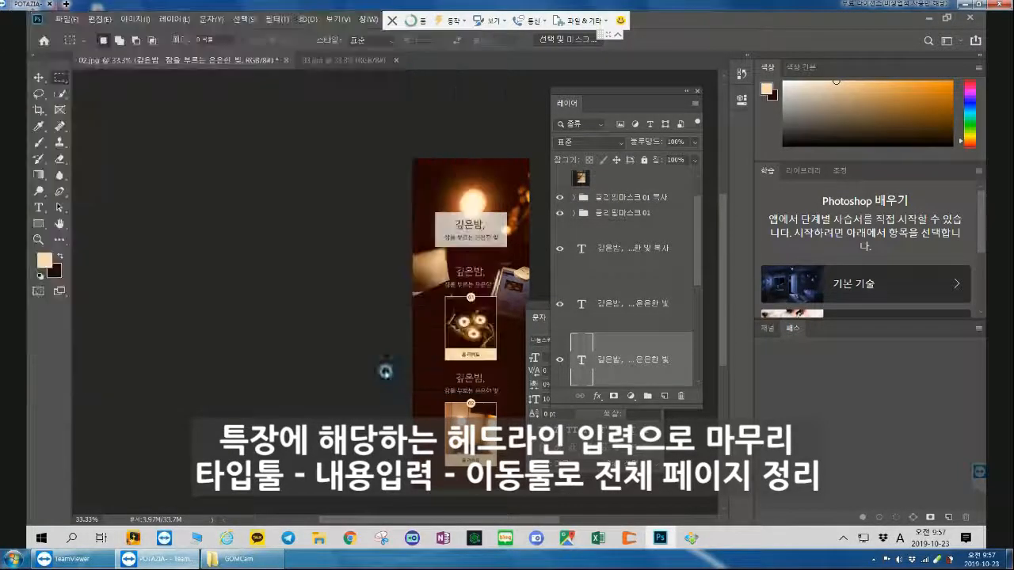
click(668, 153)
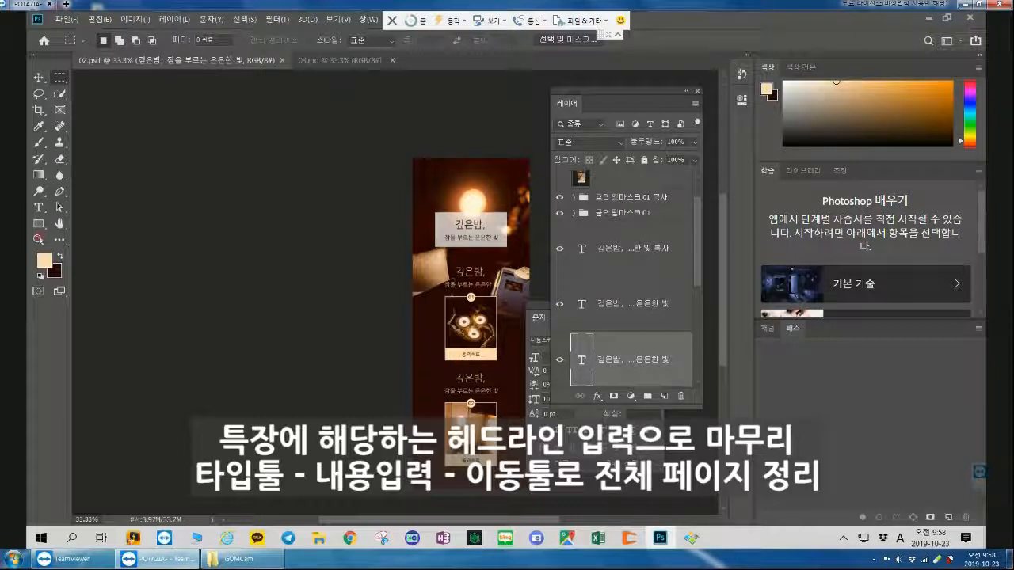
- Close the 03.jpg document, leaving 02.psd open
key(z)
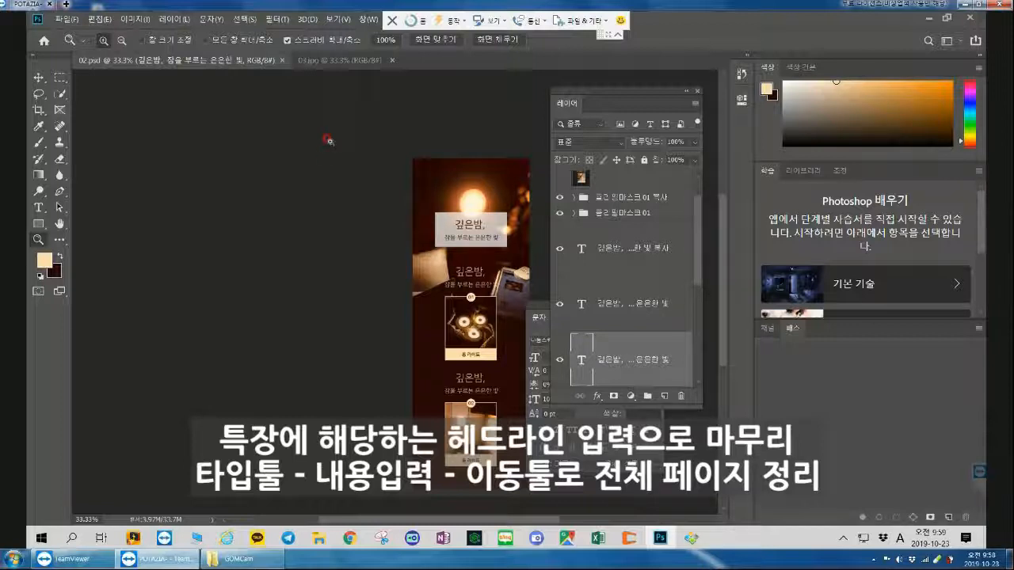
click(66, 18)
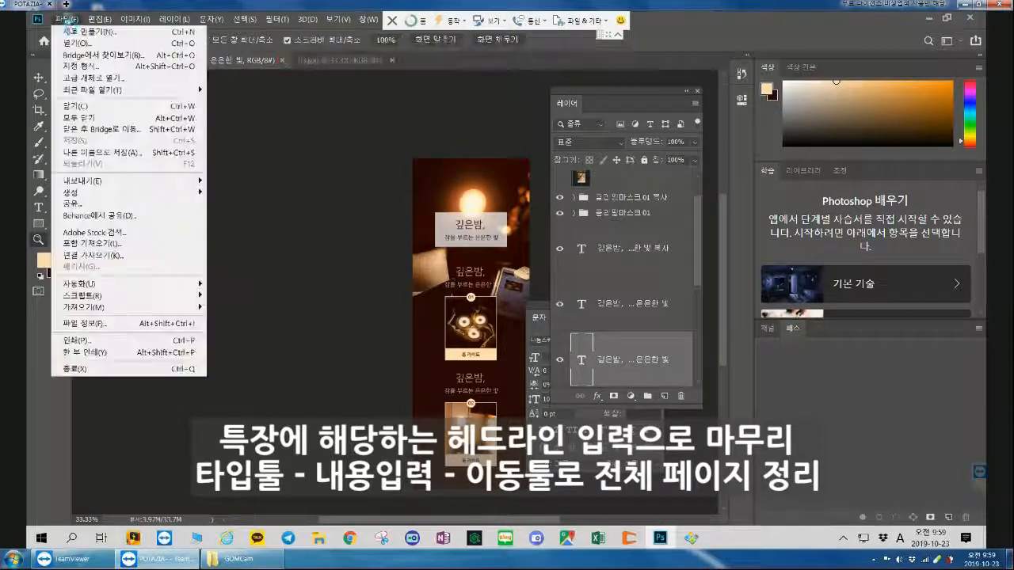
click(312, 87)
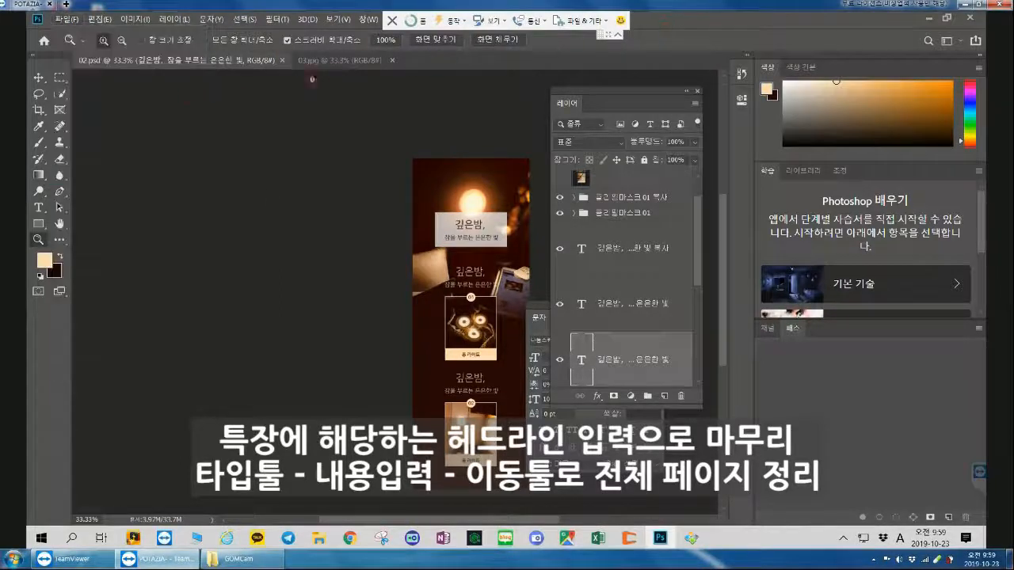
click(367, 62)
click(394, 61)
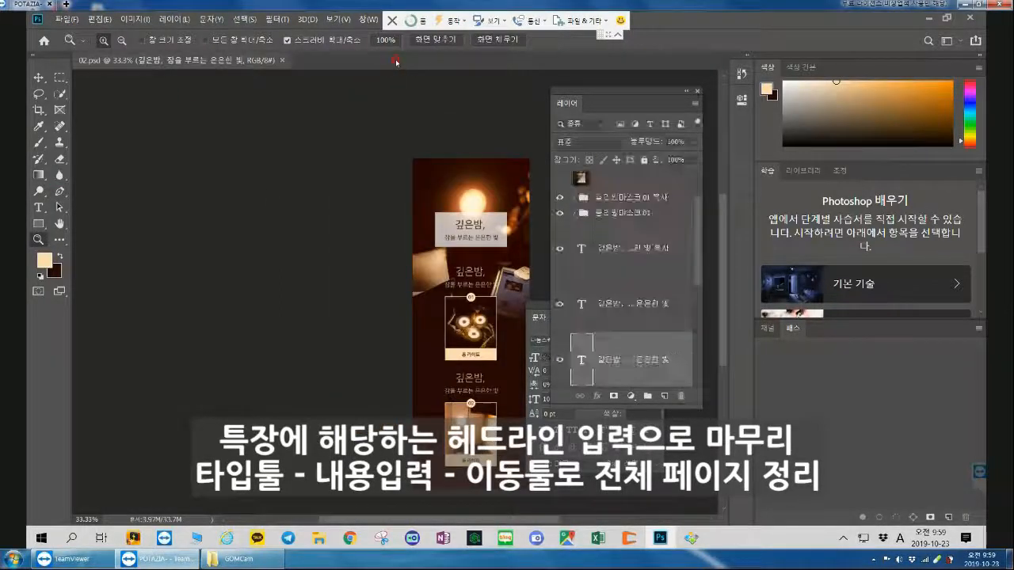